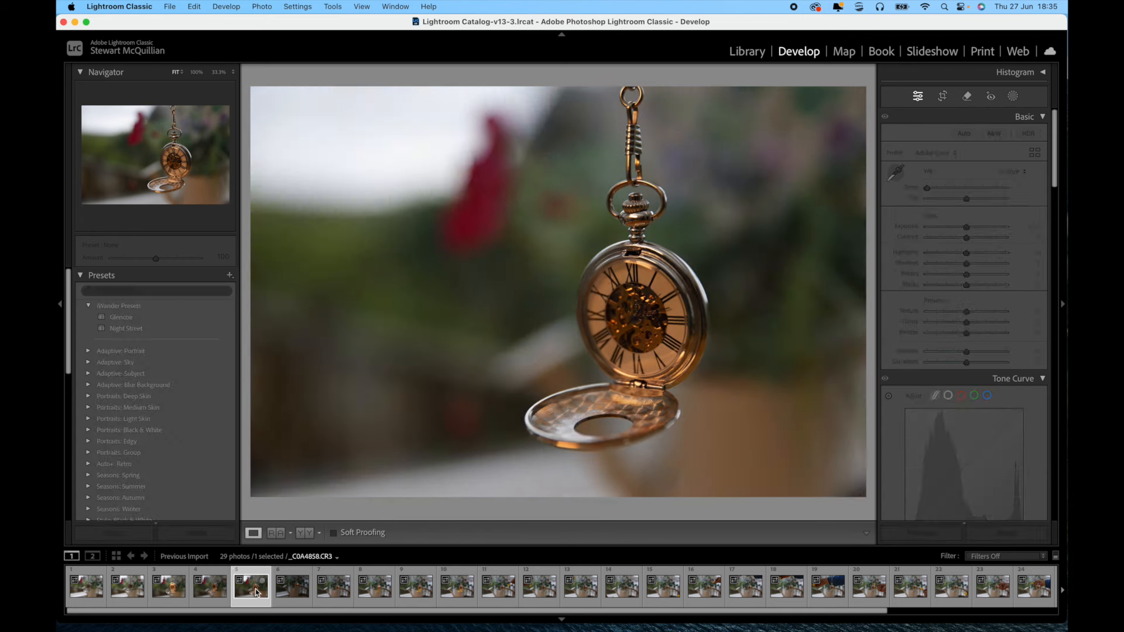
# Review the pocket watch photos from _C0A4859.CR3 through _C0A4863.CR3, checking the watch face in the last one at closer magnification.
pyautogui.click(301, 592)
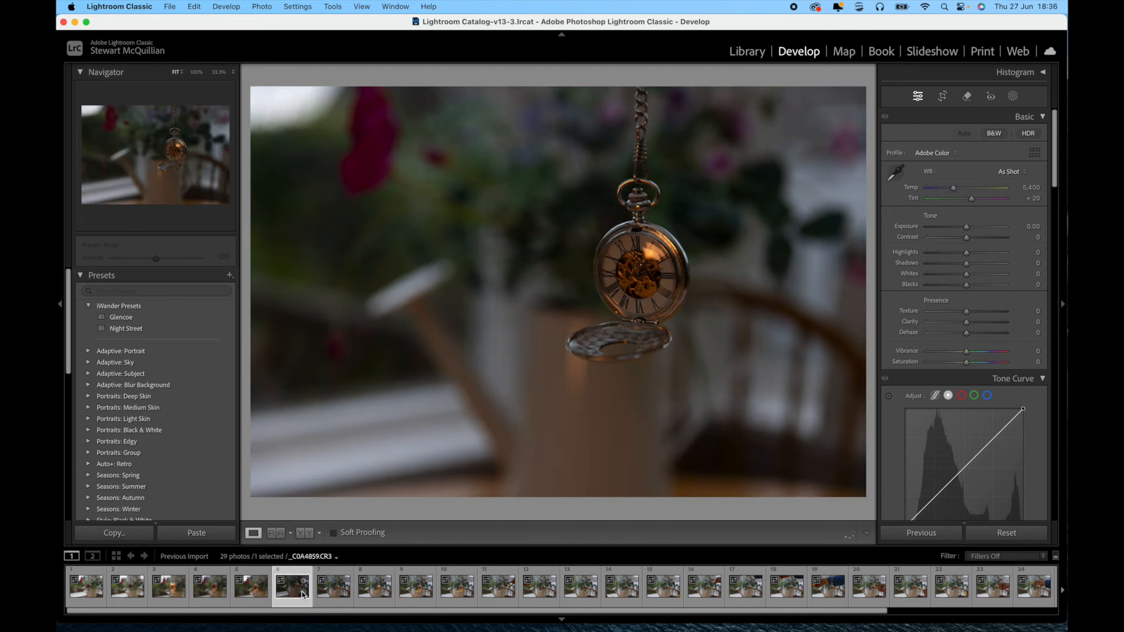
pyautogui.click(337, 596)
pyautogui.click(380, 594)
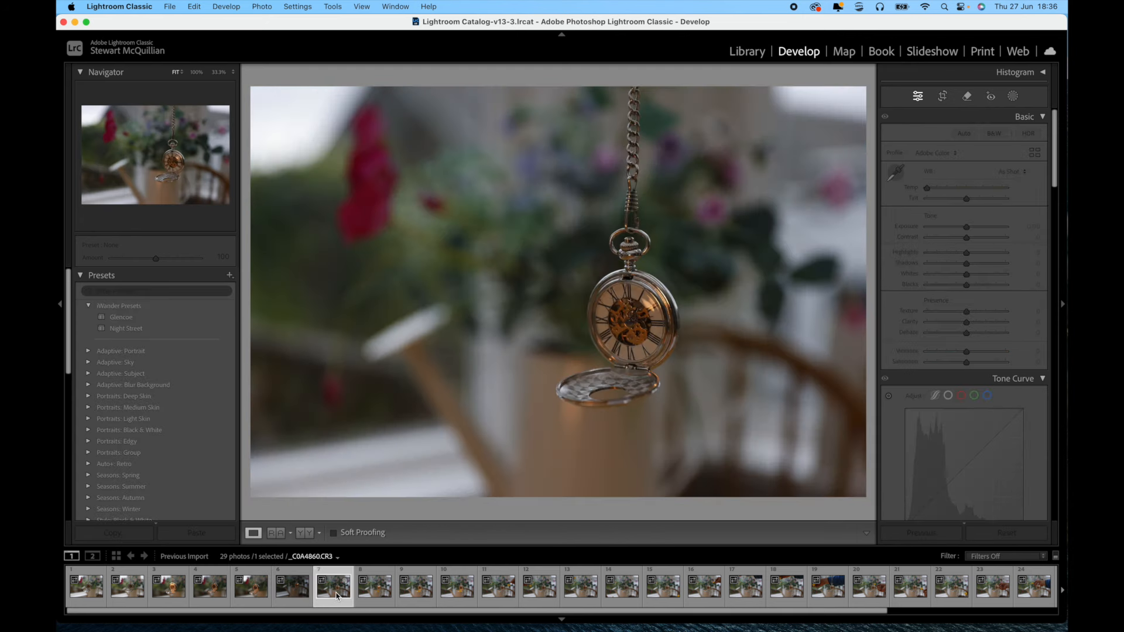
pyautogui.click(376, 596)
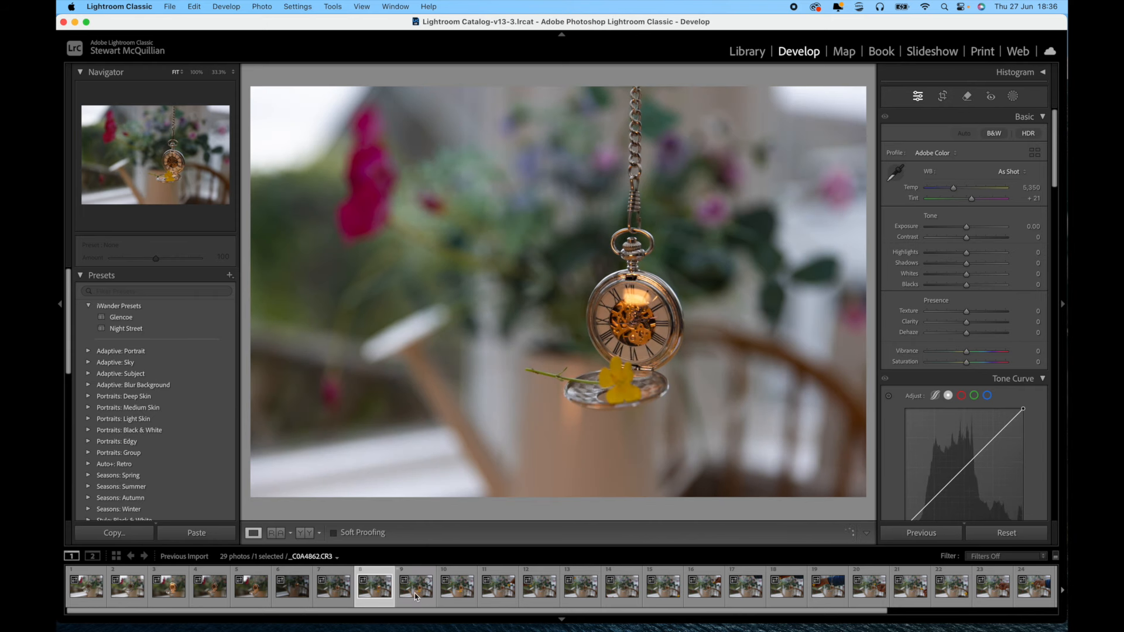
pyautogui.click(415, 596)
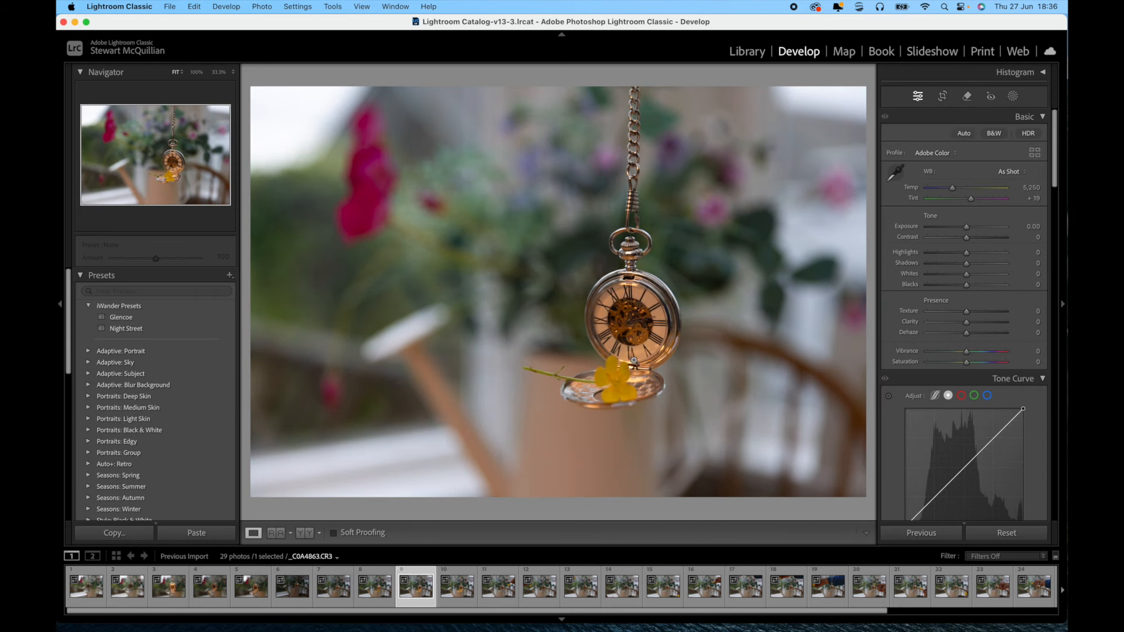
pyautogui.click(456, 595)
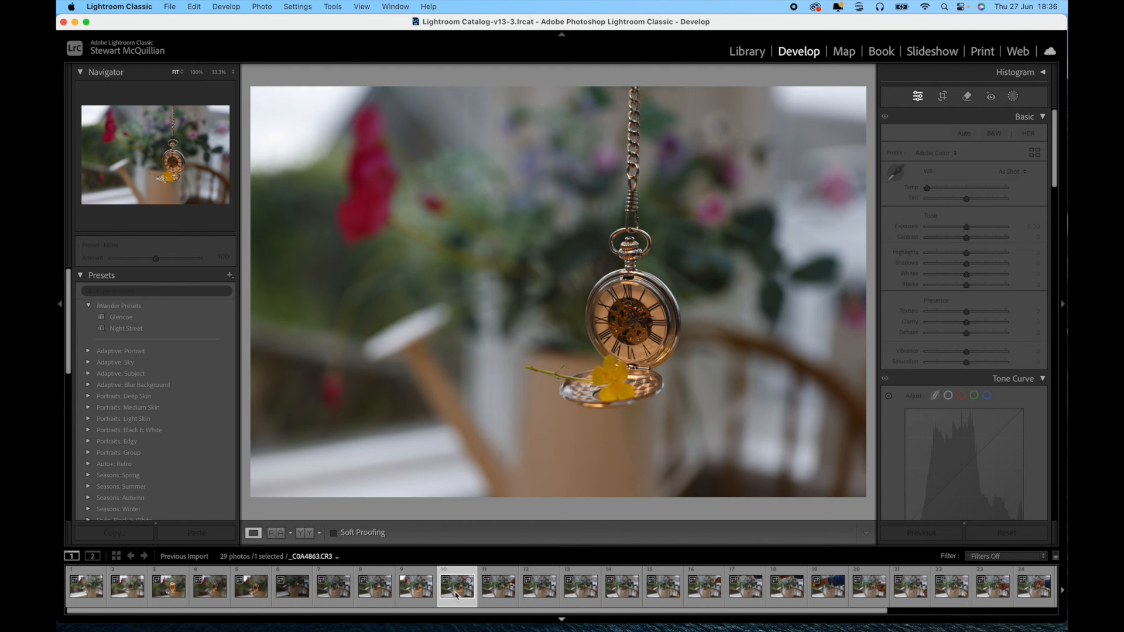
pyautogui.click(627, 336)
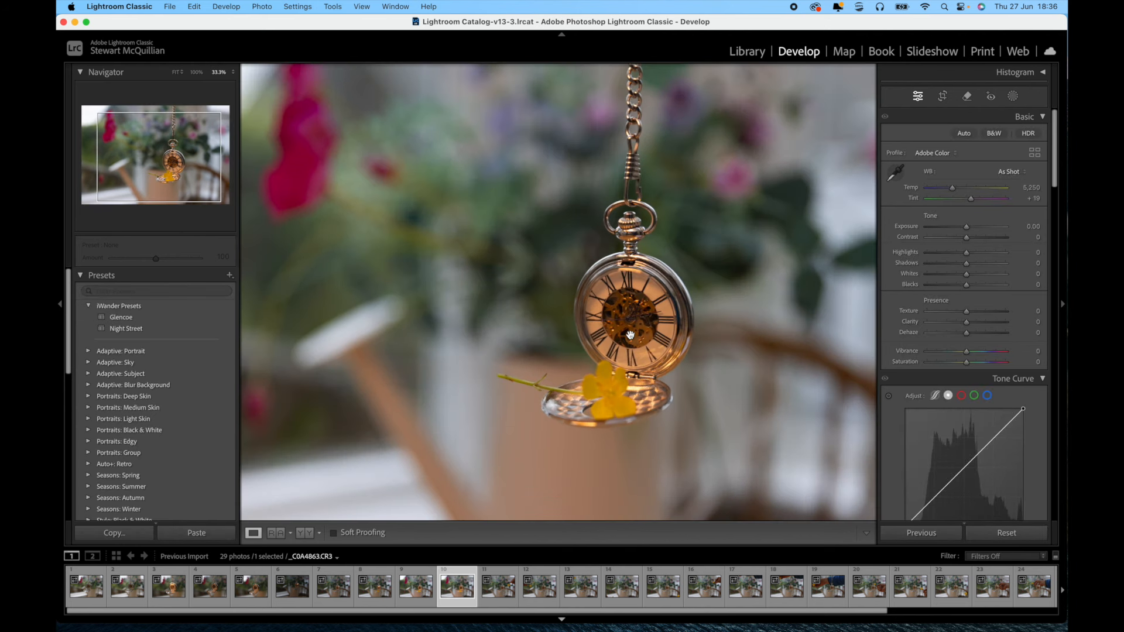
pyautogui.click(630, 335)
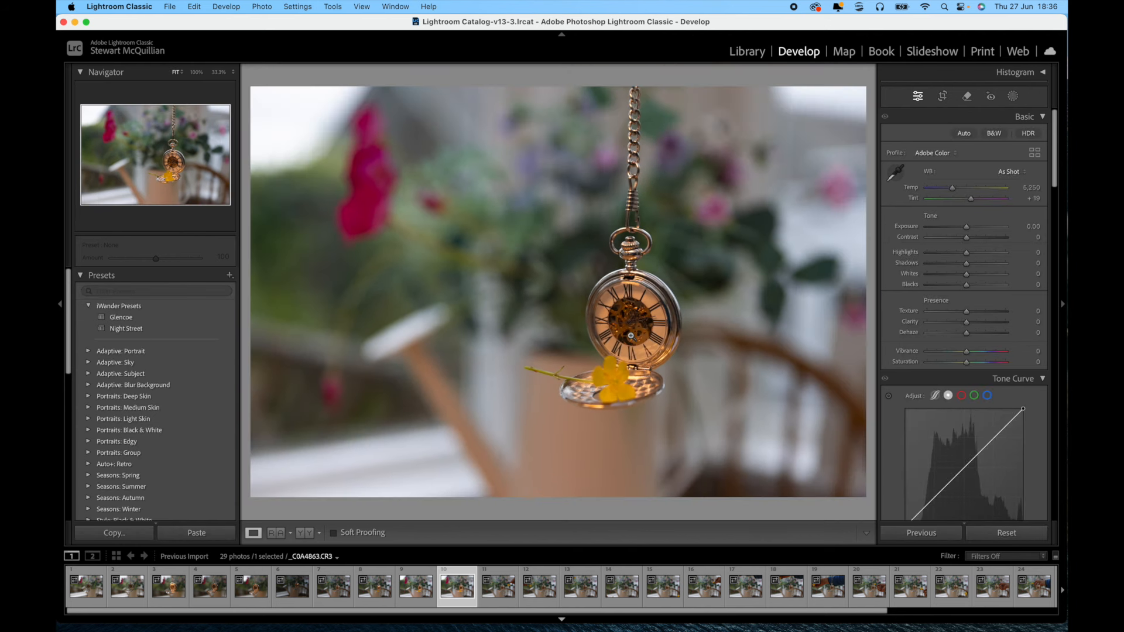
# Raise Vibrance to +30 on photo _C0A4864.CR3, with the hand holding the yellow flower.
pyautogui.click(499, 587)
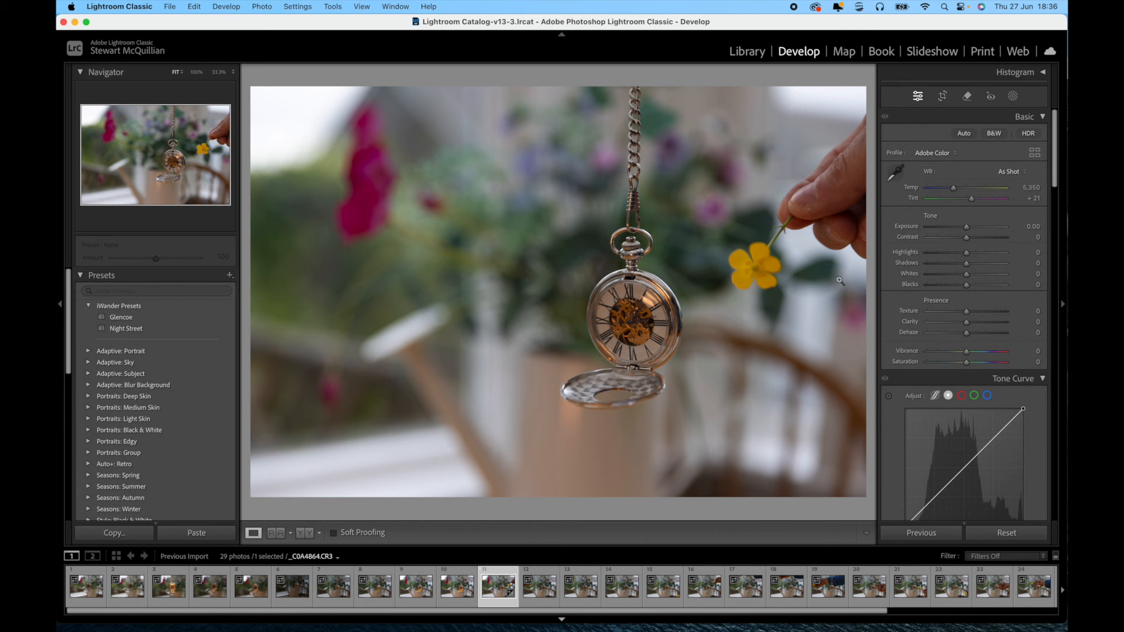
pyautogui.moveTo(967, 352)
pyautogui.mouseDown()
pyautogui.moveTo(988, 354)
pyautogui.moveTo(979, 352)
pyautogui.mouseUp()
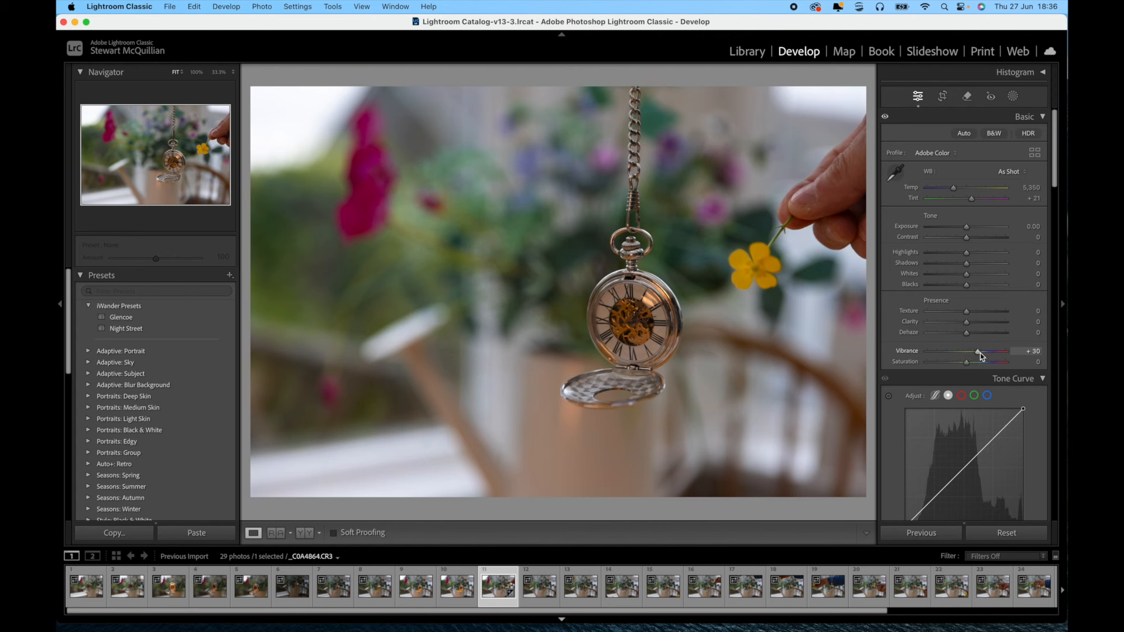
# On _C0A4863.CR3, set Exposure +0.35, Highlights −8, Shadows +11, Whites +8, Blacks −20, Texture +4 and Vibrance +4.
pyautogui.click(456, 593)
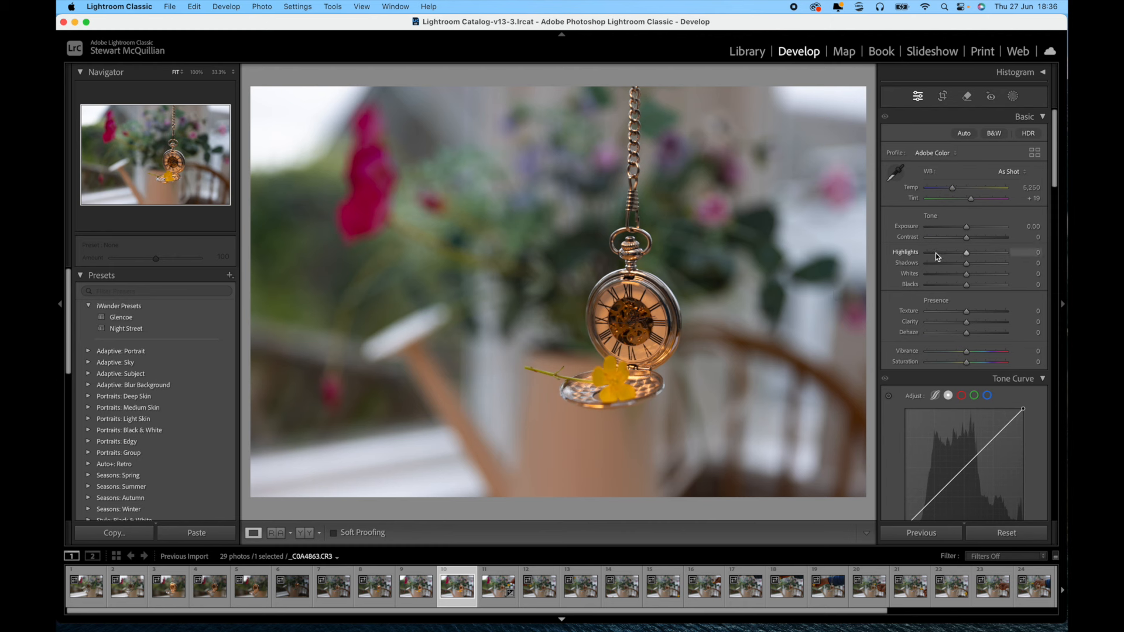
pyautogui.moveTo(967, 255); pyautogui.dragTo(969, 314)
pyautogui.click(966, 312)
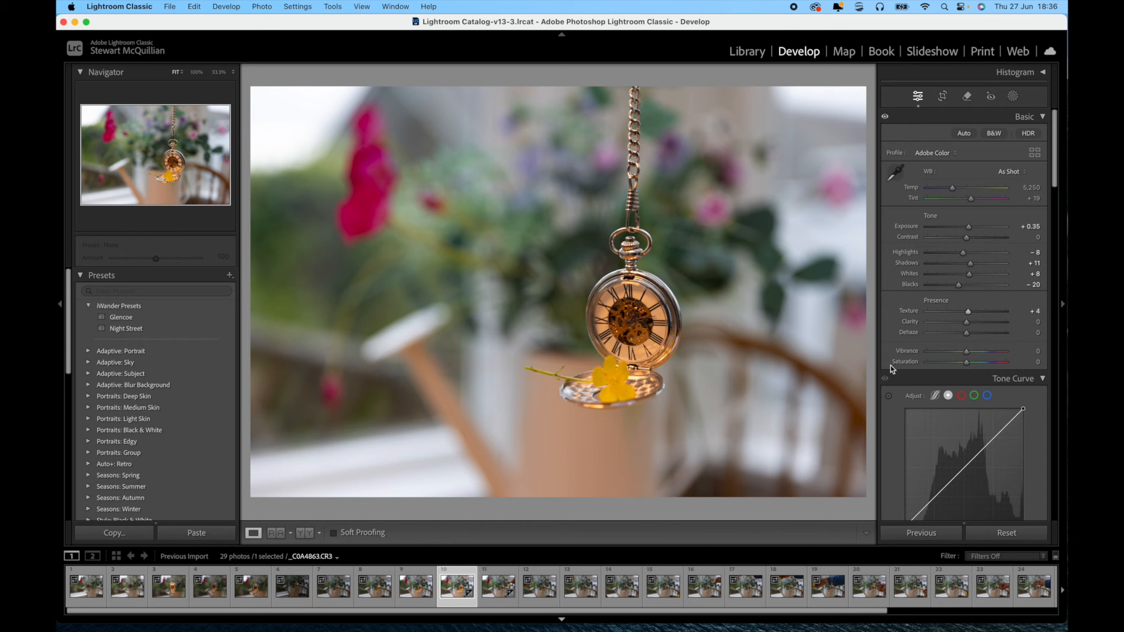
pyautogui.moveTo(966, 352); pyautogui.dragTo(967, 355)
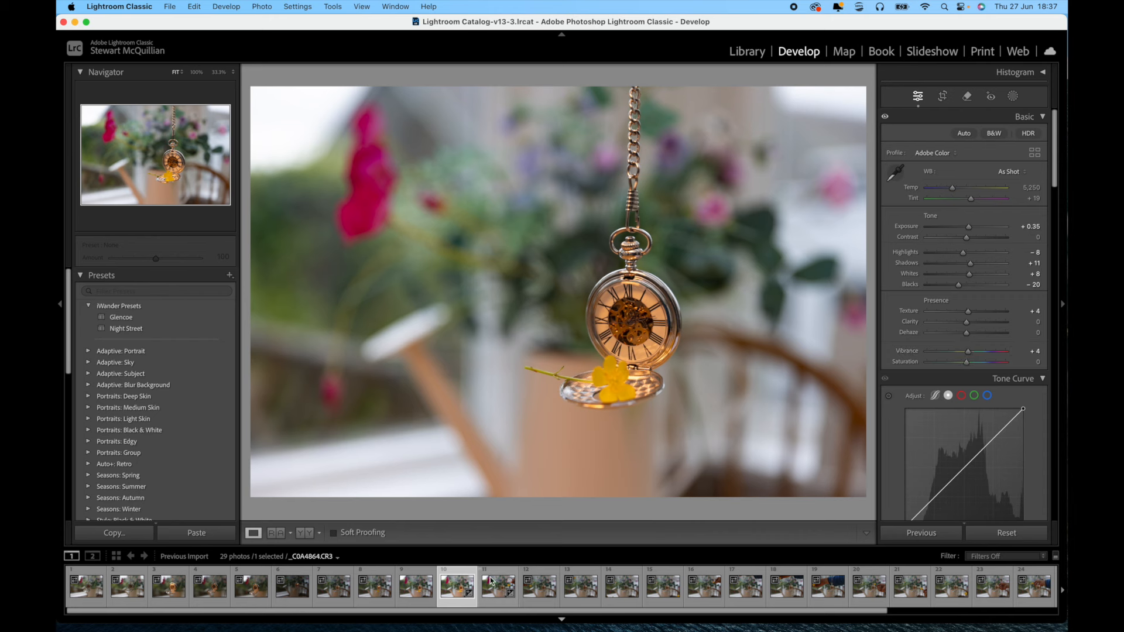
# Synchronize the develop settings of photo 10 to all photos through number 29, keeping the preset setting choices.
pyautogui.scroll(-3, 630, 608)
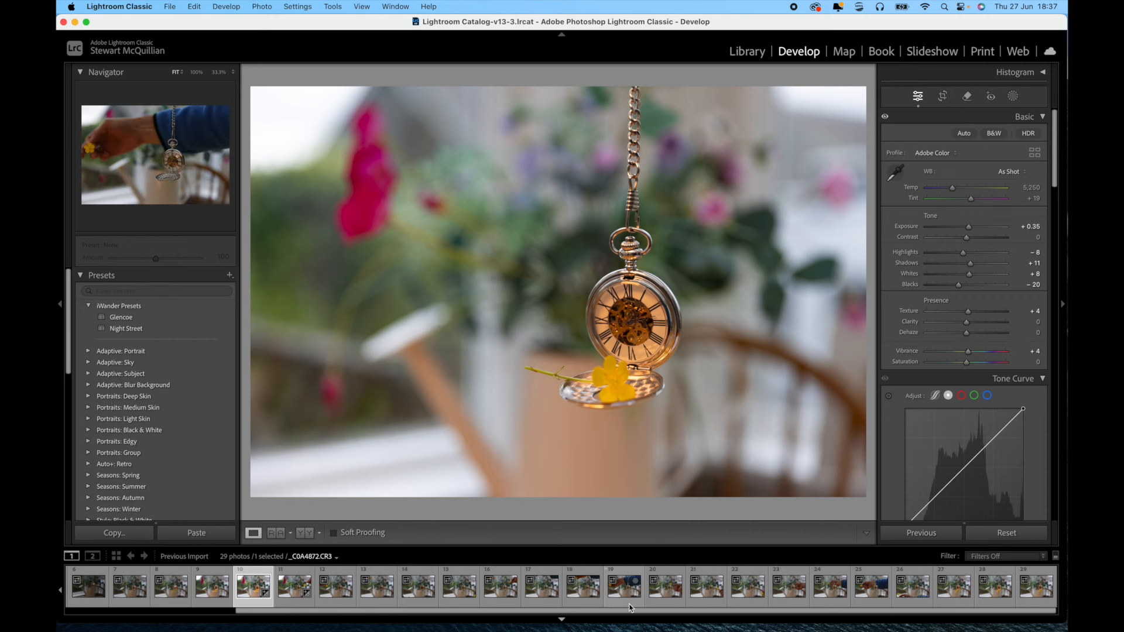
pyautogui.keyDown('shift'); pyautogui.click(1037, 586); pyautogui.keyUp('shift')
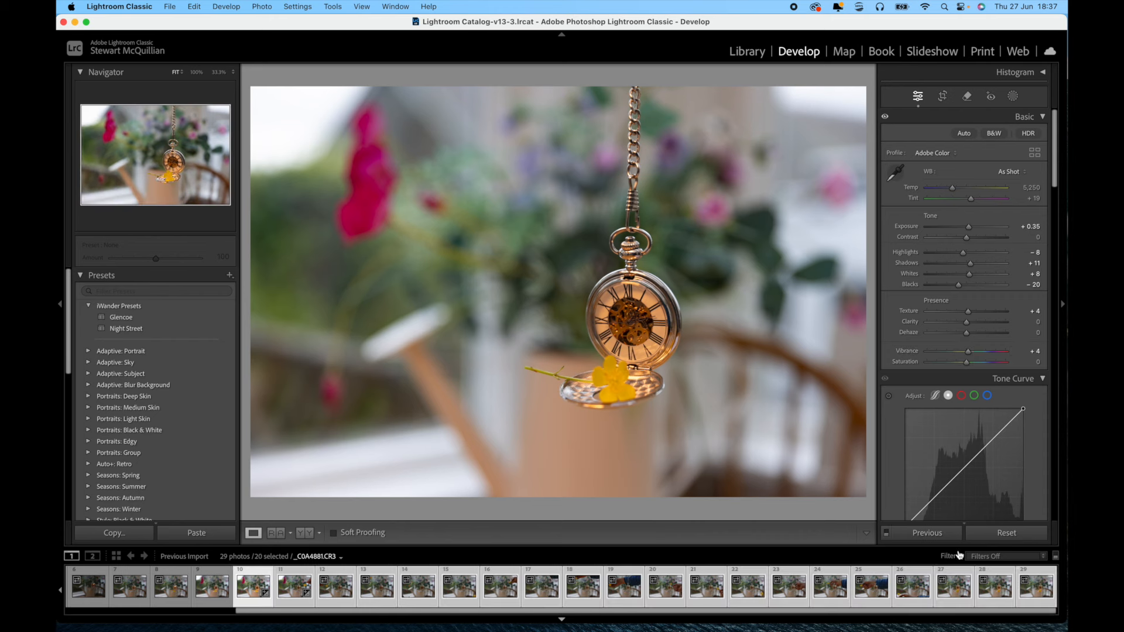
pyautogui.click(928, 533)
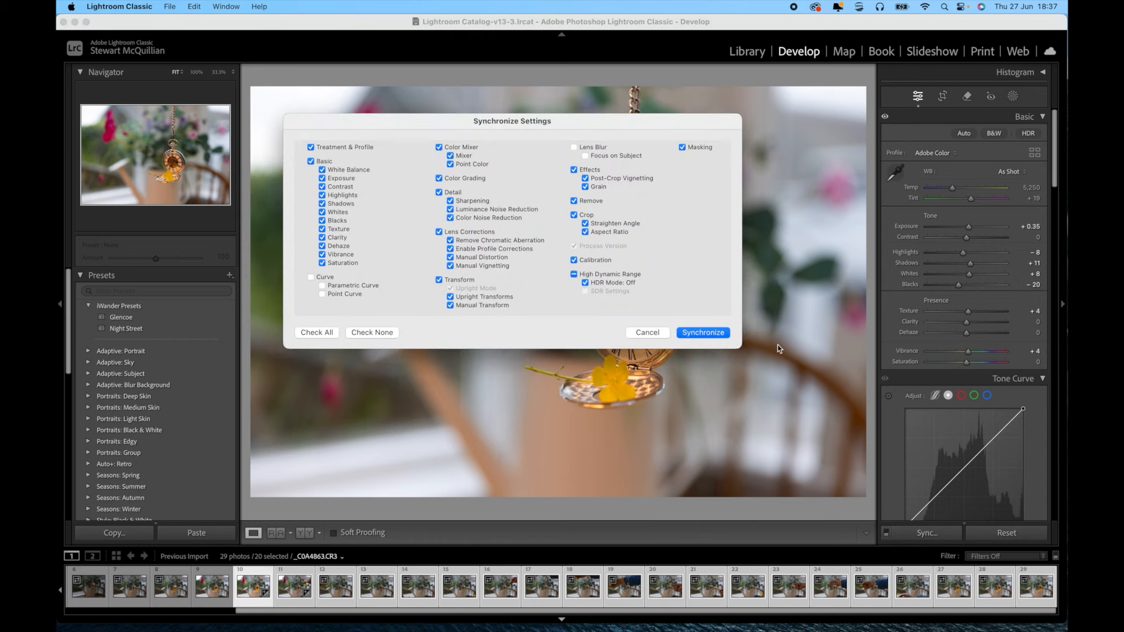
pyautogui.click(703, 333)
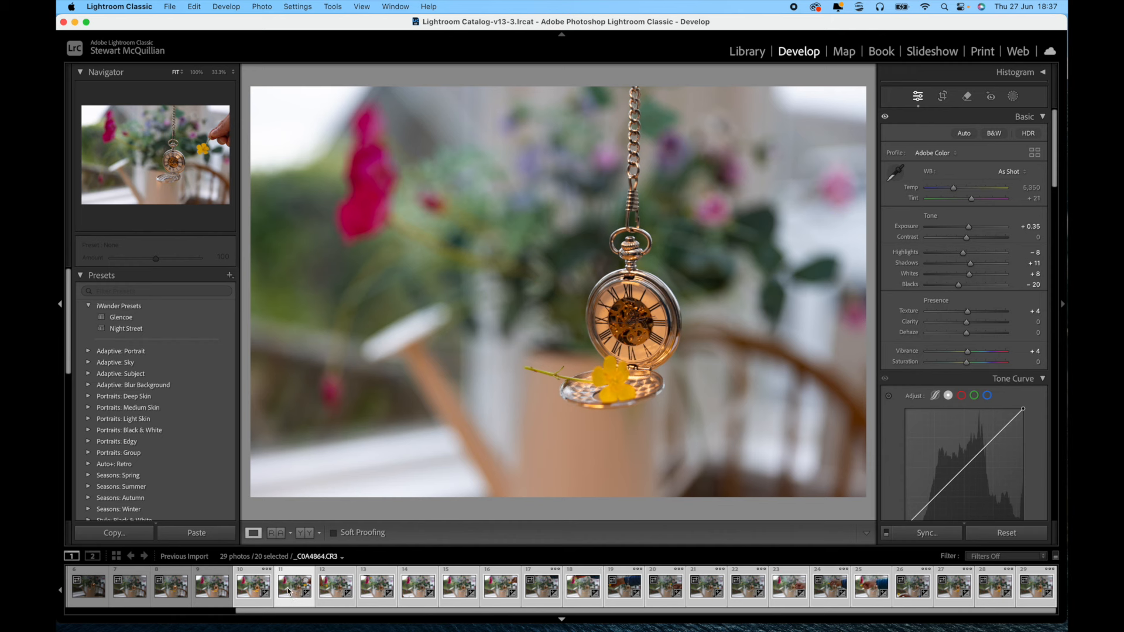
# Review the synchronized photos from number 11 through 18, checking the edits and the flower positions.
pyautogui.click(290, 587)
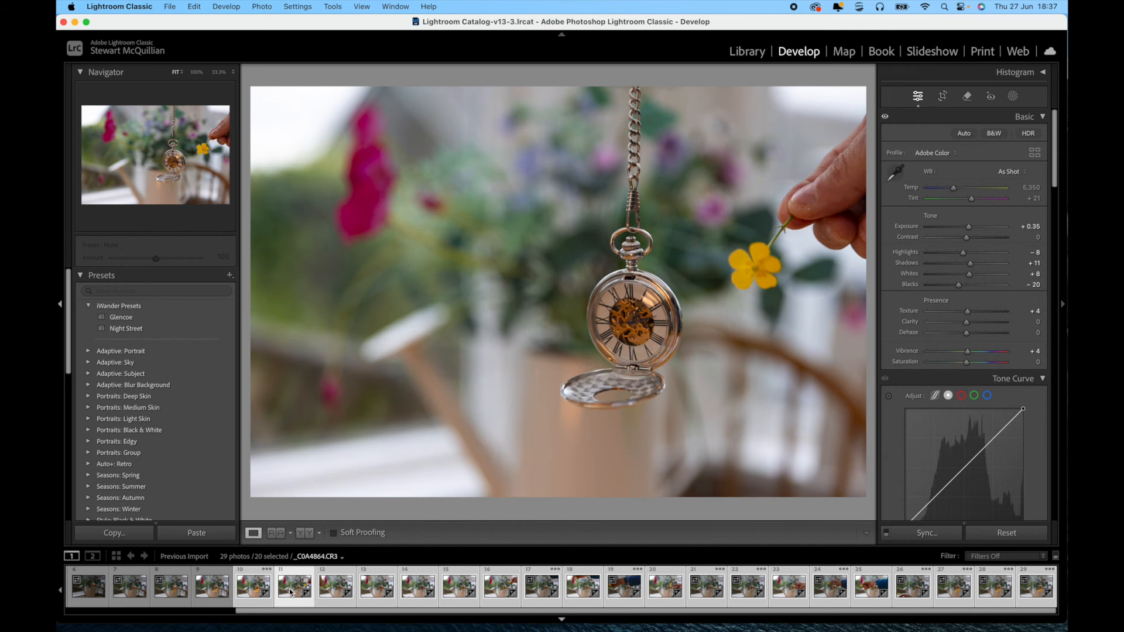
pyautogui.click(334, 589)
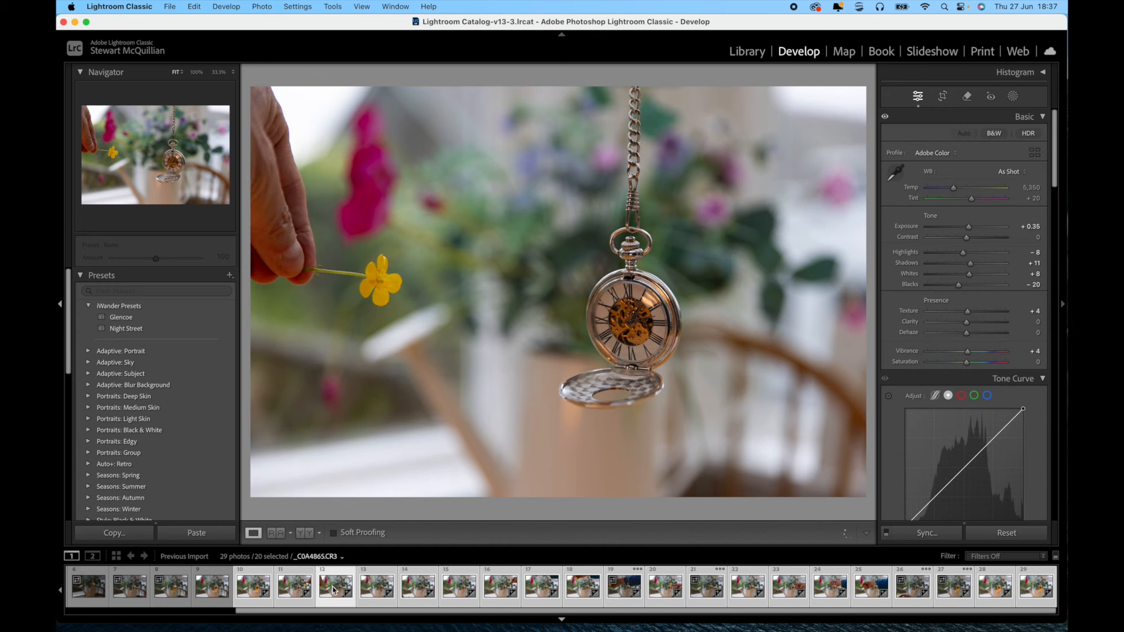
pyautogui.click(379, 596)
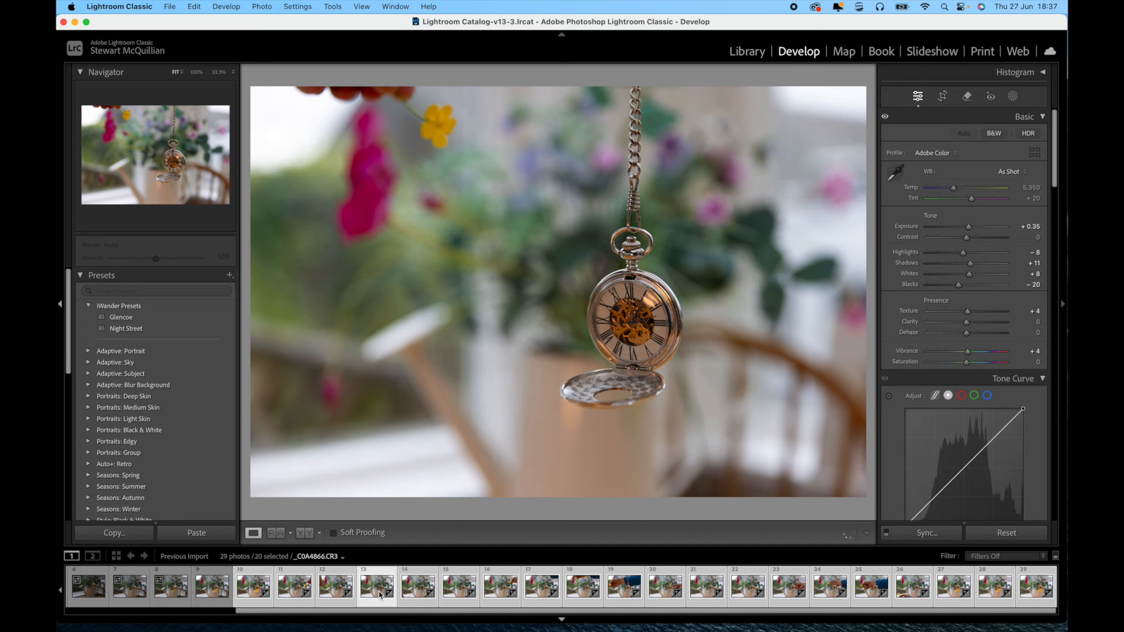
pyautogui.click(461, 591)
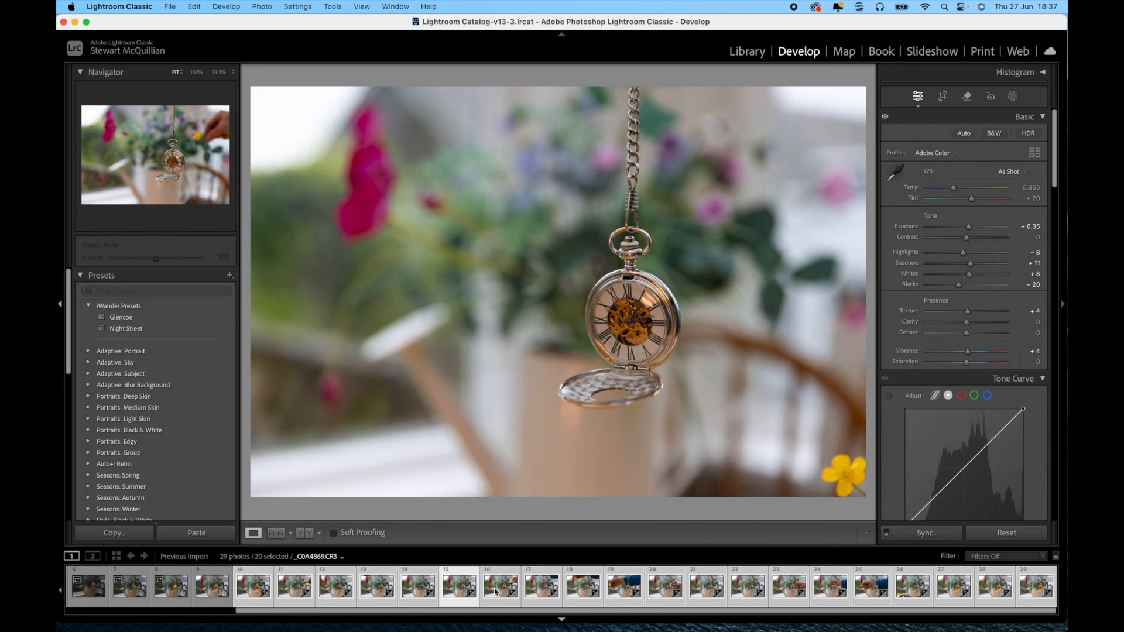
pyautogui.click(499, 593)
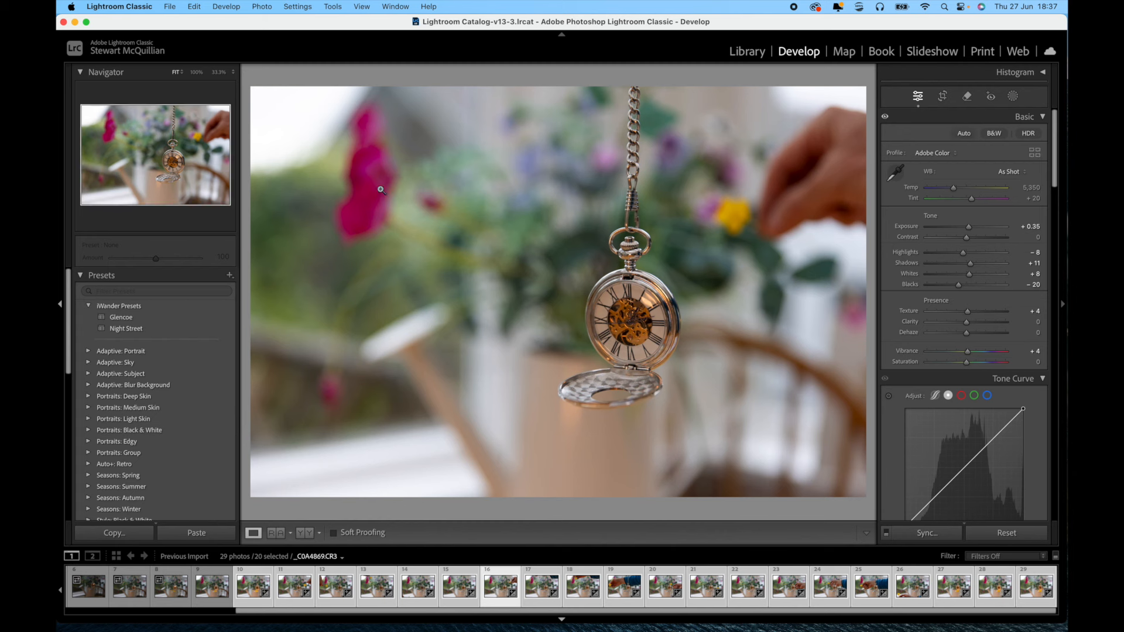
pyautogui.click(541, 589)
pyautogui.click(581, 595)
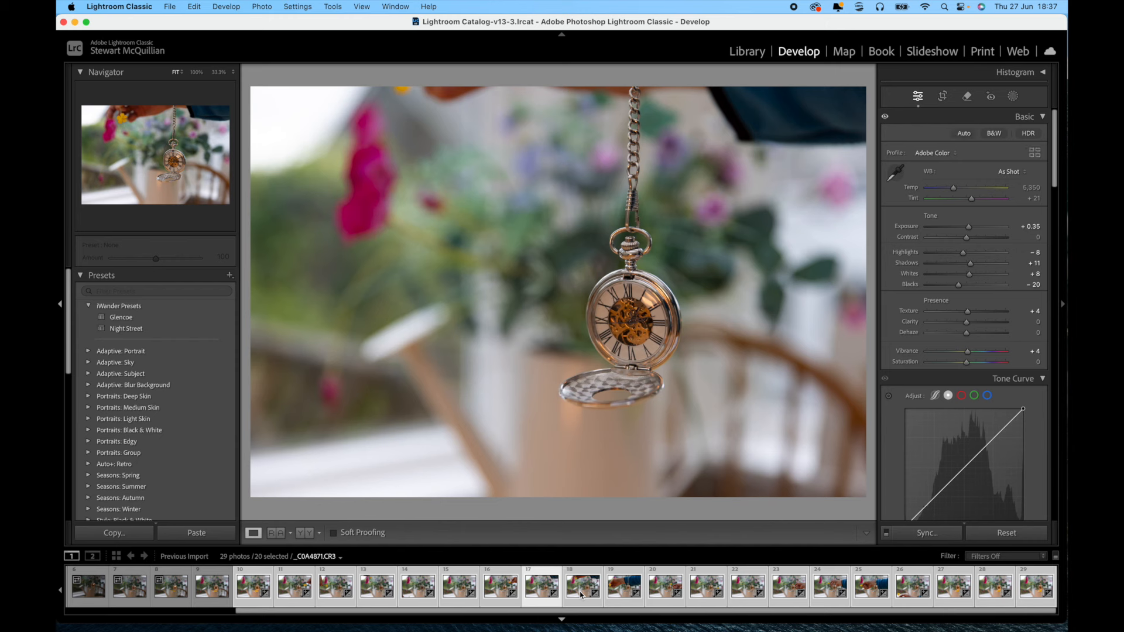
# Make photo 10 the active image and open all the selected photos as layers in Photoshop.
pyautogui.click(254, 594)
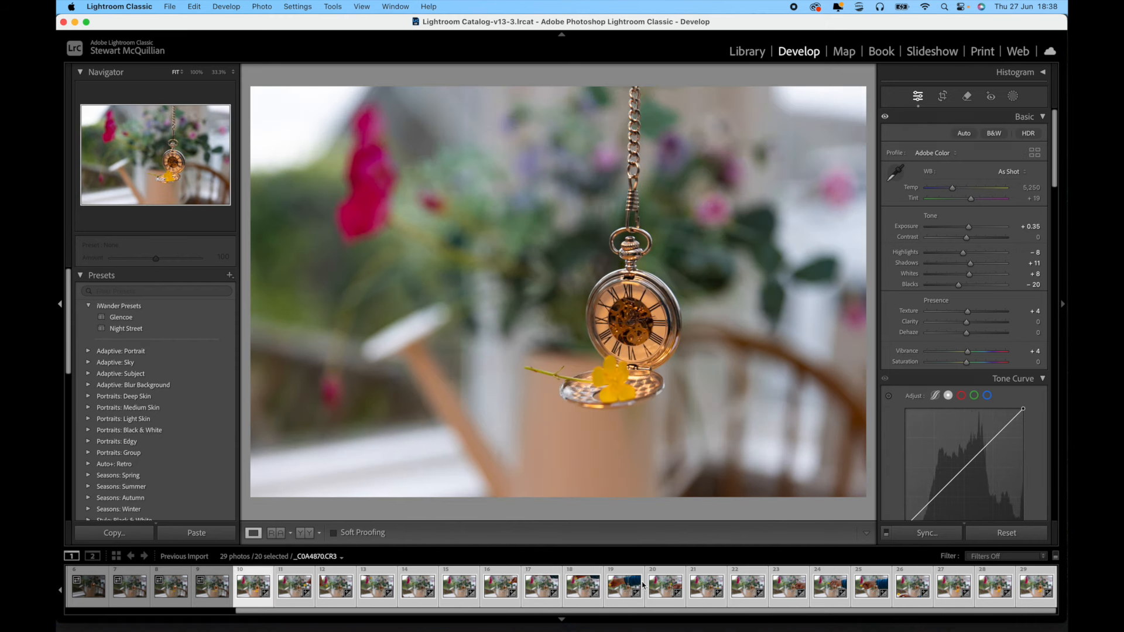
pyautogui.click(263, 7)
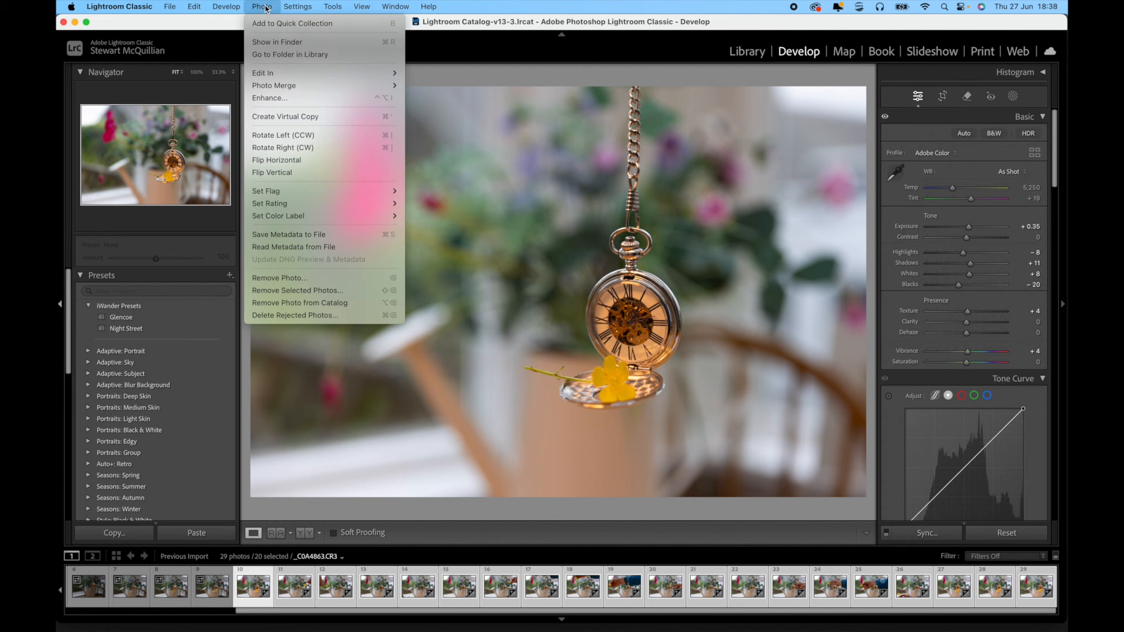
pyautogui.moveTo(279, 77)
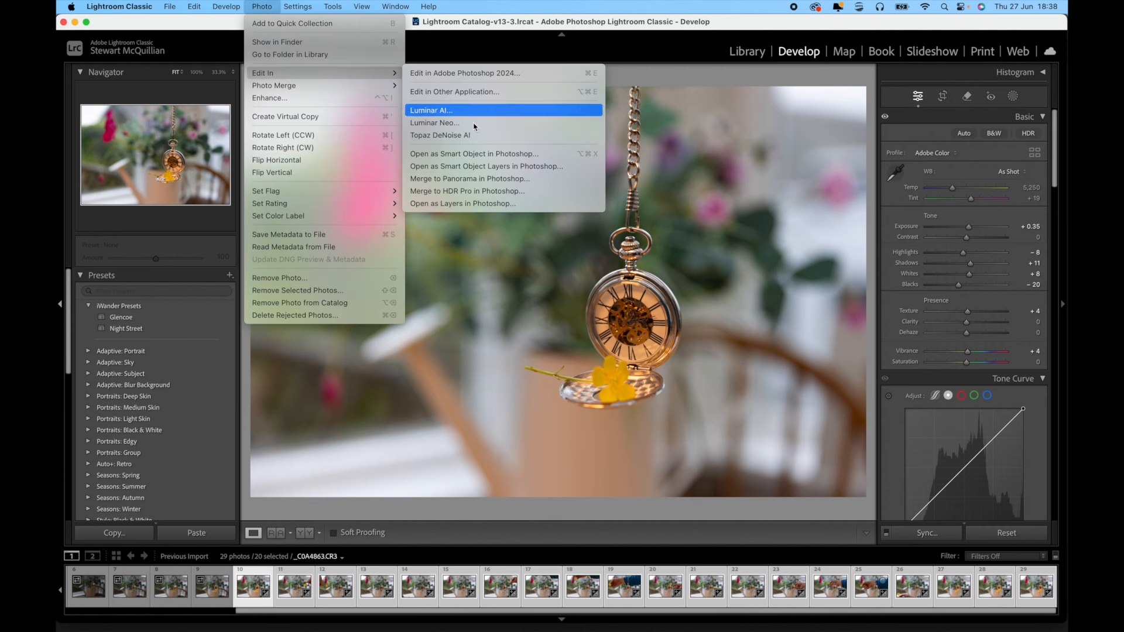
pyautogui.click(457, 206)
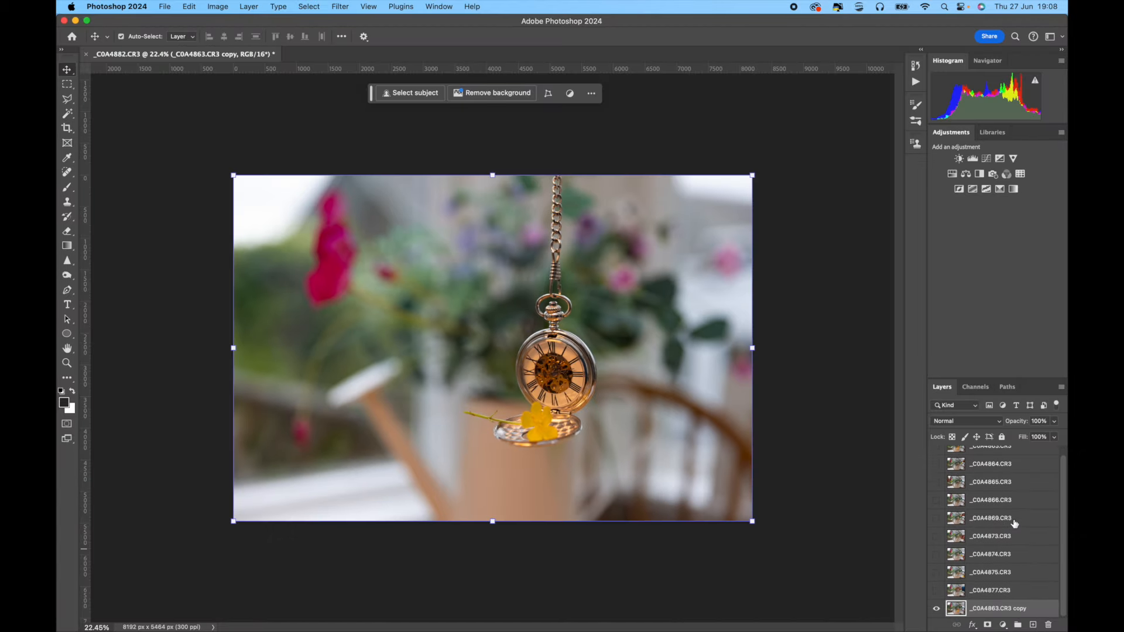
# Show layers _C0A4877.CR3, _C0A4875.CR3 and _C0A4874.CR3 in turn to inspect their flowers, and hide them again.
pyautogui.click(936, 590)
pyautogui.click(936, 572)
pyautogui.click(936, 554)
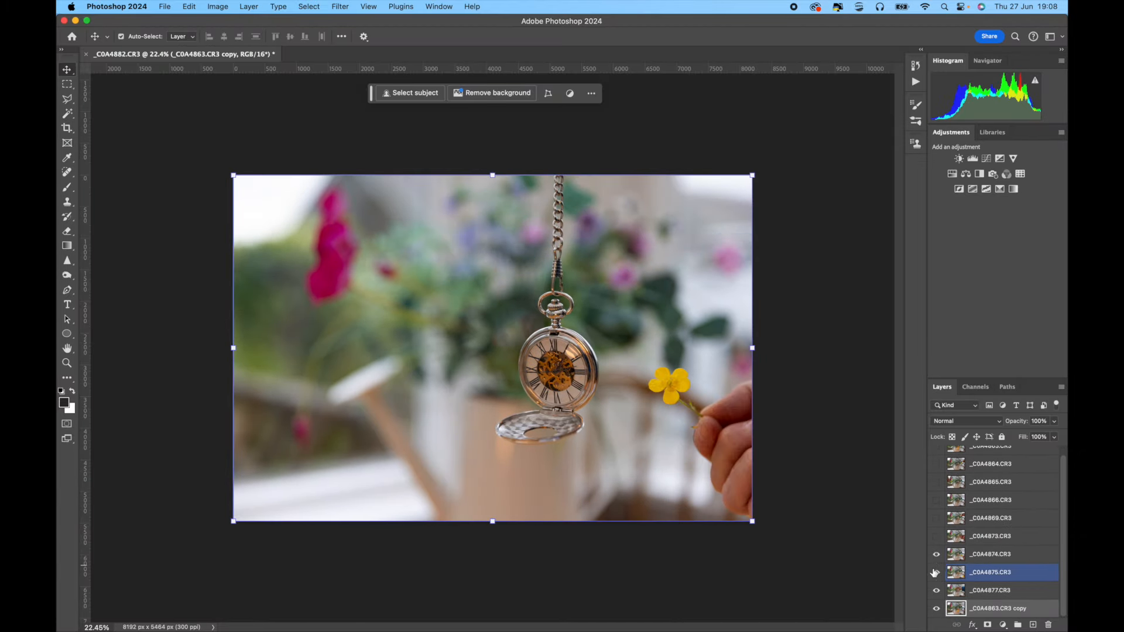
pyautogui.click(936, 554)
pyautogui.click(936, 572)
pyautogui.click(936, 590)
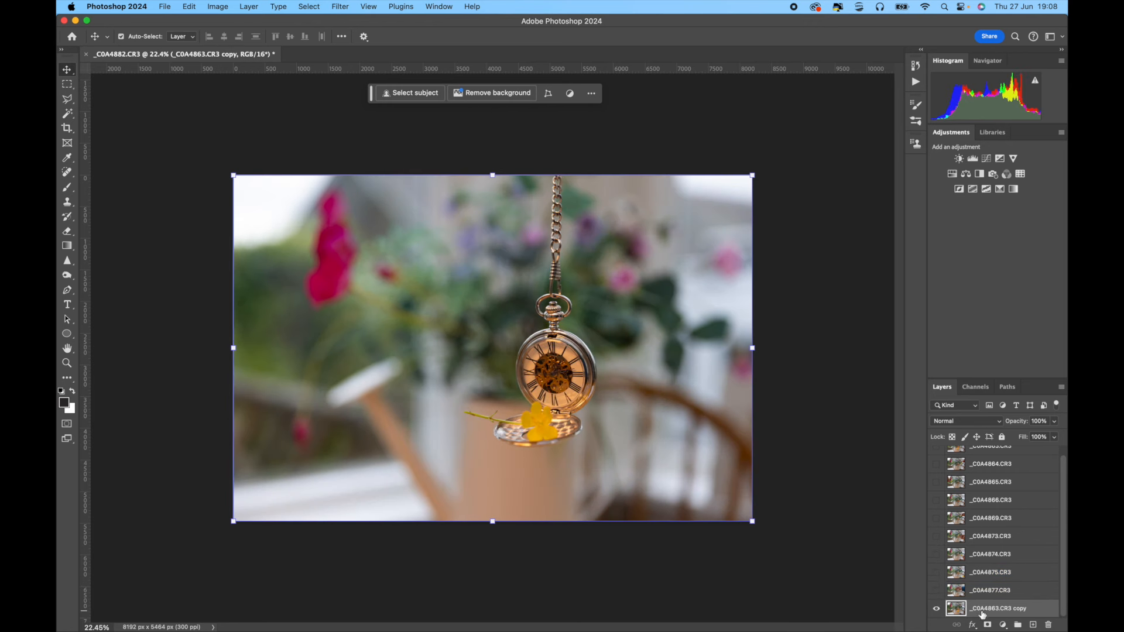
# Open the _C0A4863.CR3 copy layer in the Camera Raw Filter, create a Subject mask and invert it to cover the background.
pyautogui.click(340, 7)
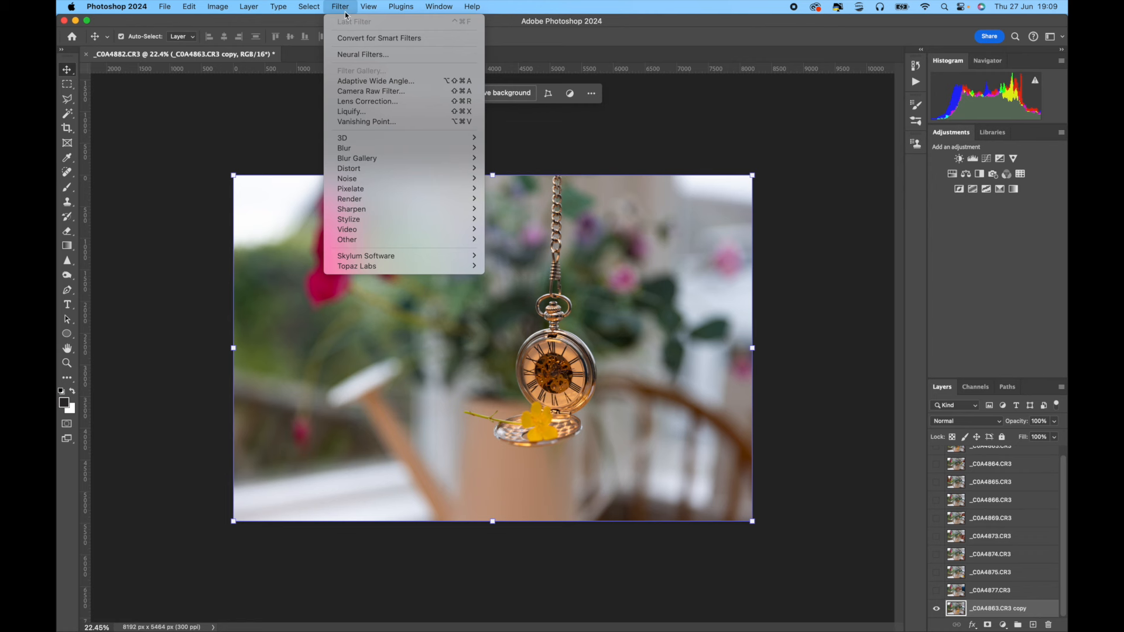
pyautogui.click(381, 92)
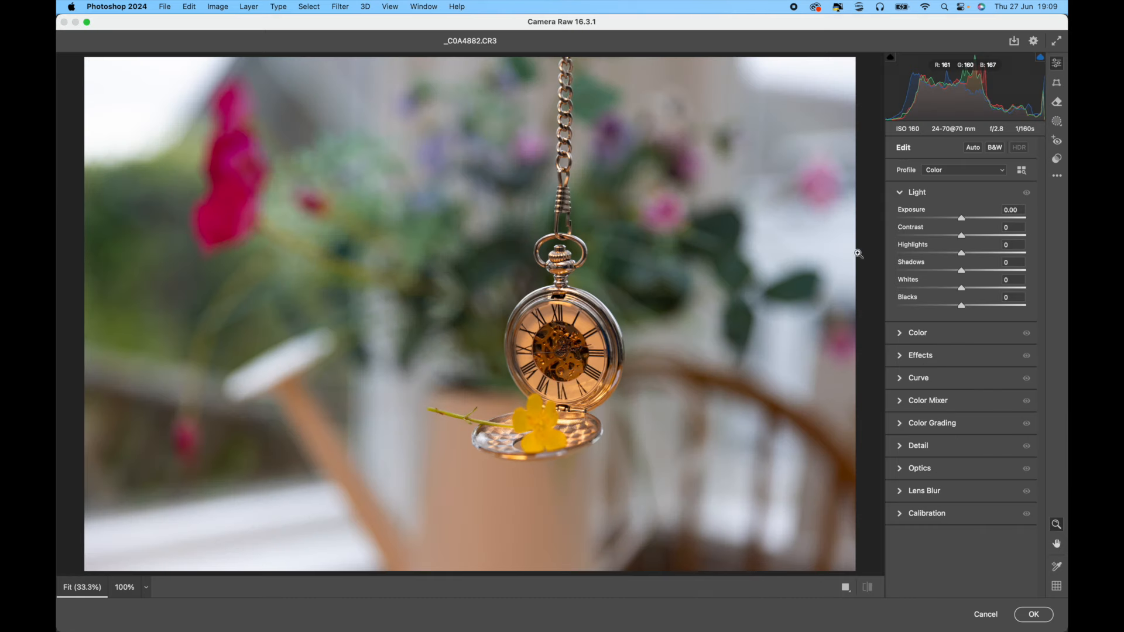
pyautogui.click(1057, 123)
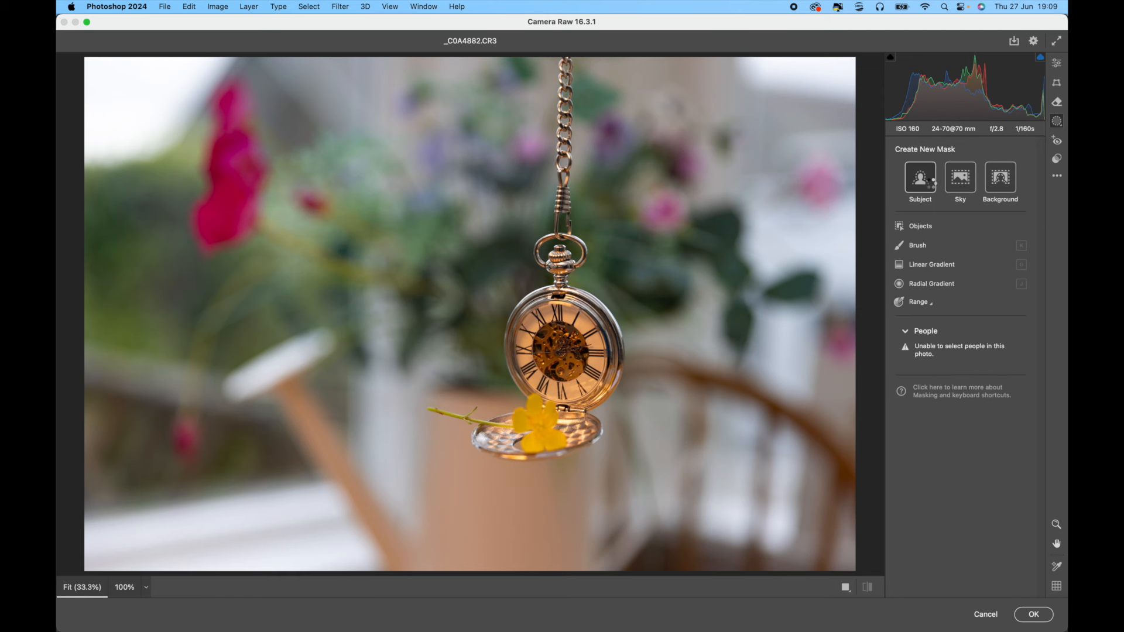
pyautogui.click(929, 186)
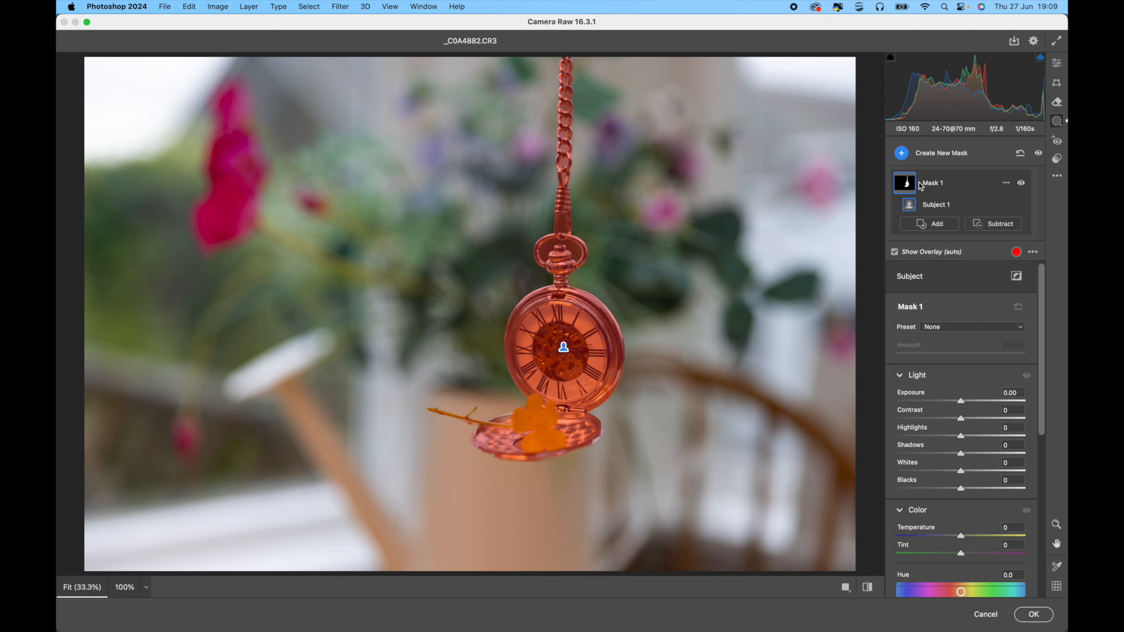
pyautogui.click(1006, 184)
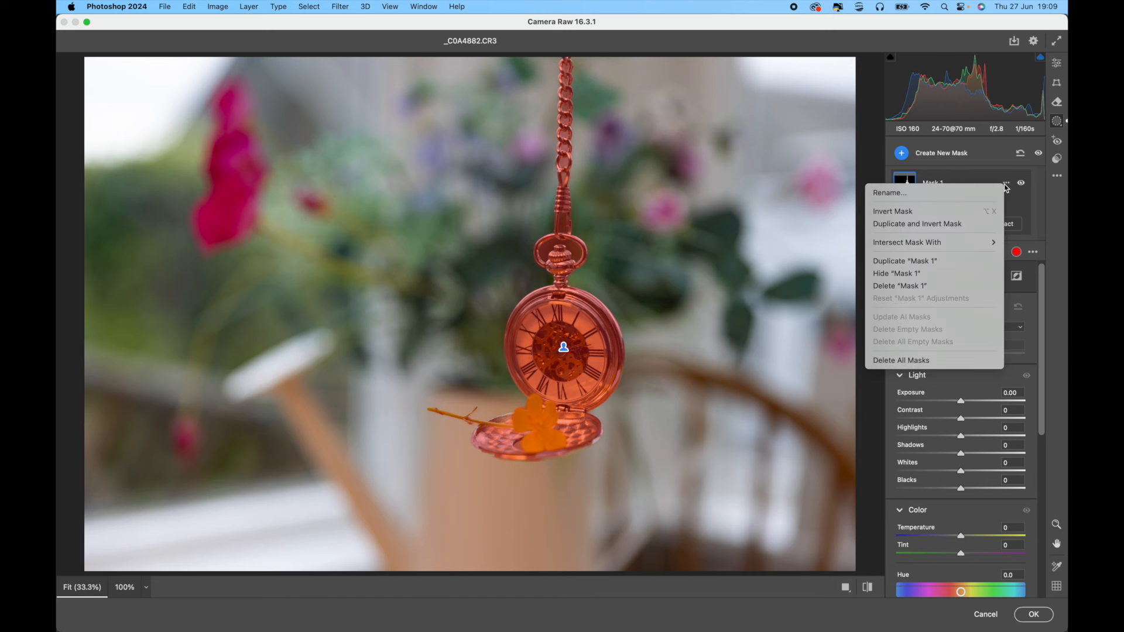
pyautogui.click(919, 211)
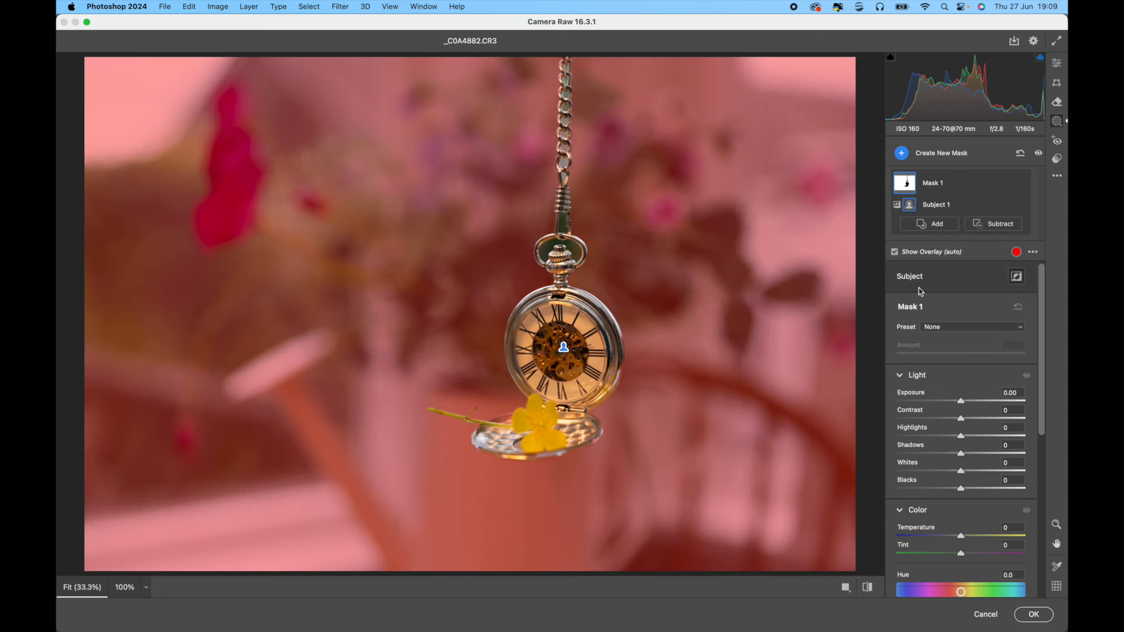
# Darken the masked background to exposure -0.25, set temperature +58 and tint -42, and reduce its saturation.
pyautogui.moveTo(962, 404); pyautogui.dragTo(956, 403)
pyautogui.scroll(-5, 959, 453)
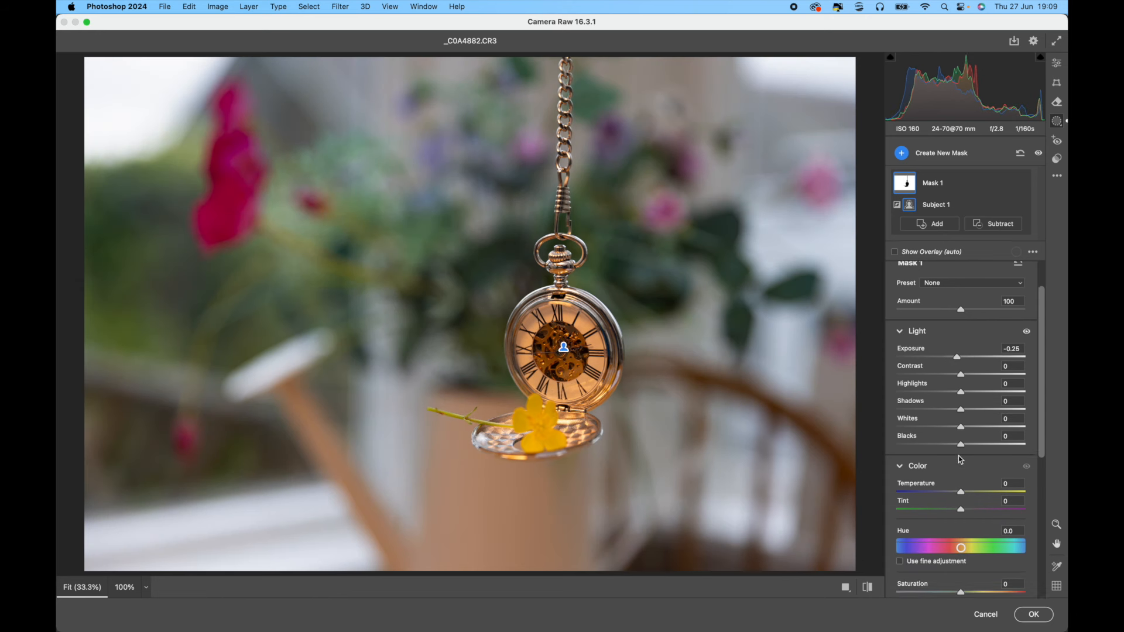
pyautogui.moveTo(958, 483)
pyautogui.mouseDown()
pyautogui.moveTo(921, 483)
pyautogui.moveTo(944, 485)
pyautogui.mouseUp()
pyautogui.moveTo(956, 401)
pyautogui.mouseDown()
pyautogui.moveTo(936, 402)
pyautogui.moveTo(1004, 389)
pyautogui.moveTo(934, 402)
pyautogui.mouseUp()
pyautogui.click(939, 403)
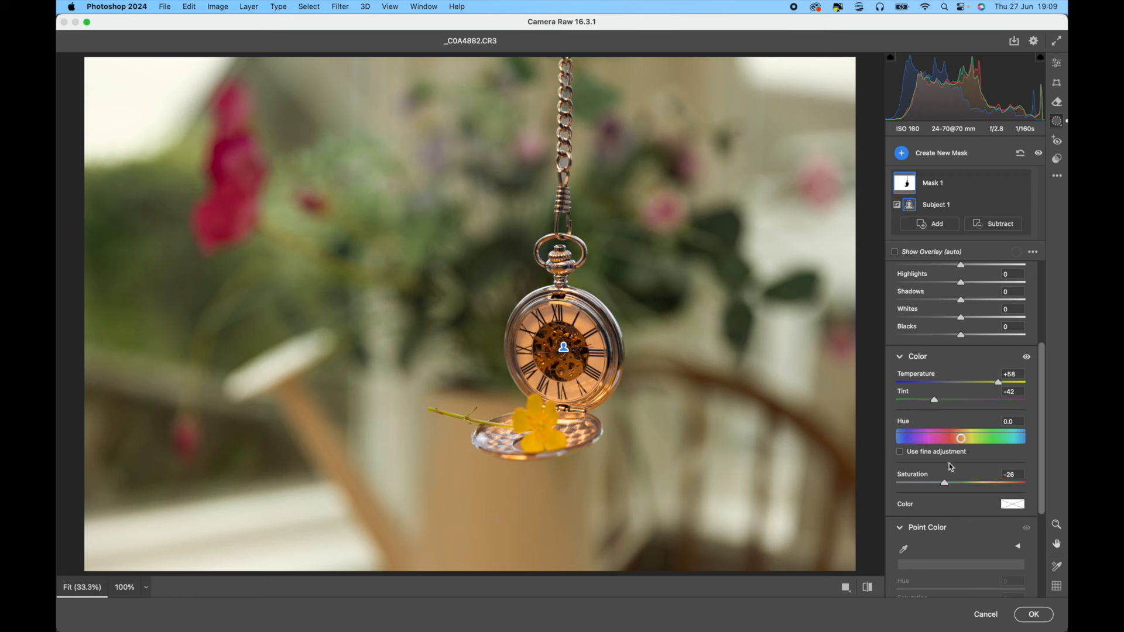
pyautogui.moveTo(945, 489); pyautogui.dragTo(938, 490)
# Set the background mask's exposure to -0.40 and apply the Camera Raw filter.
pyautogui.scroll(5, 969, 281)
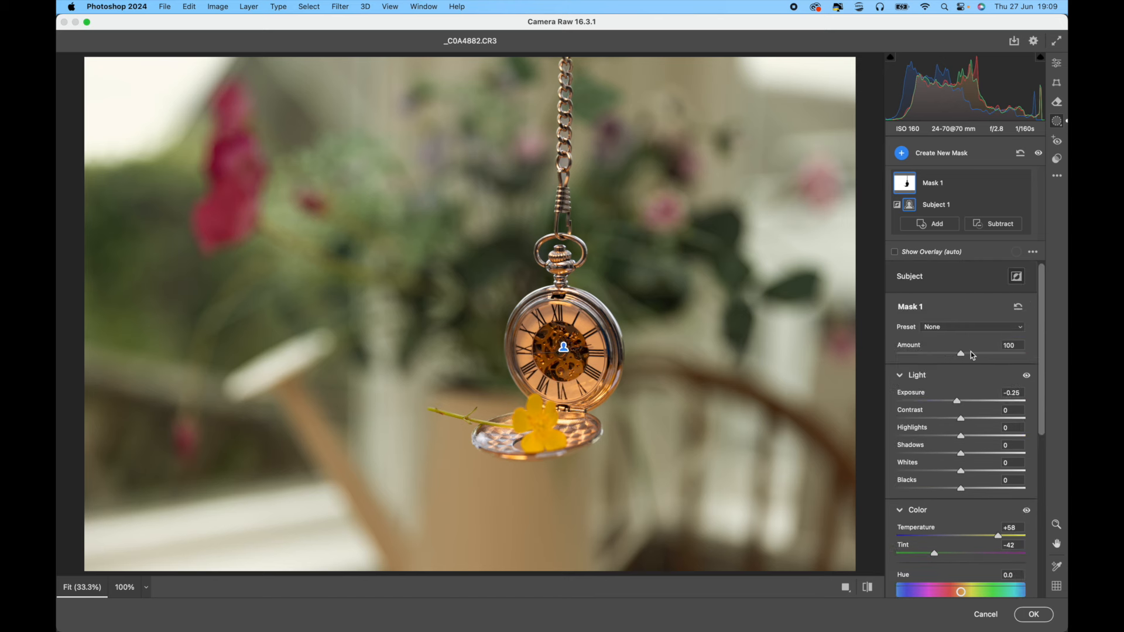
pyautogui.moveTo(960, 406)
pyautogui.mouseDown()
pyautogui.moveTo(937, 406)
pyautogui.moveTo(957, 408)
pyautogui.mouseUp()
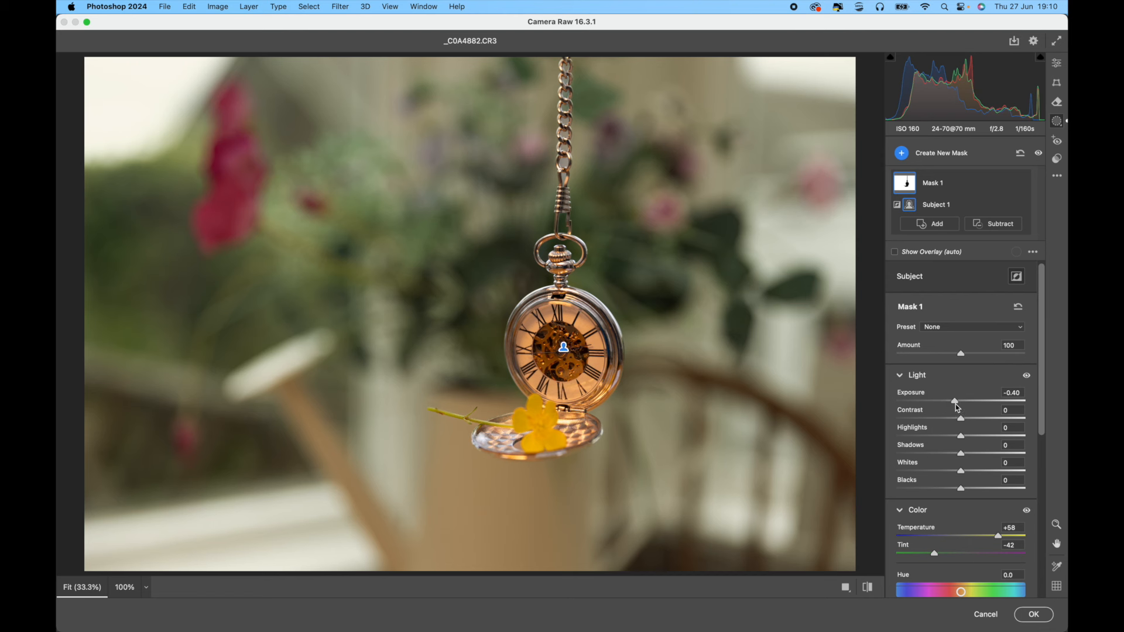
pyautogui.click(1033, 614)
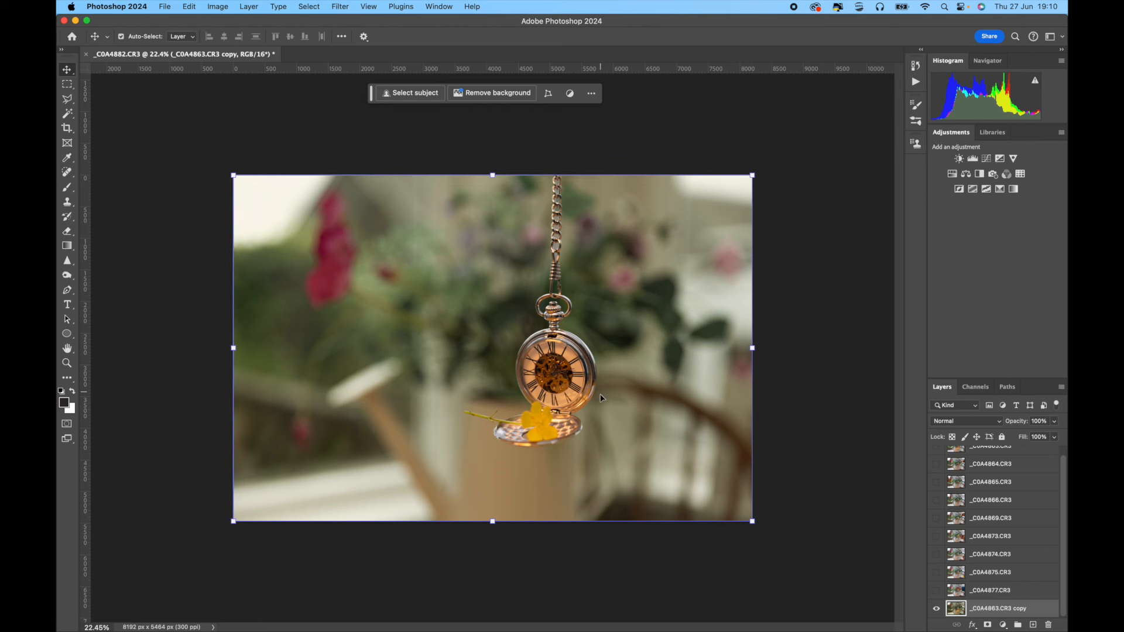
# Show layer _C0A4877.CR3 and add a layer mask to it.
pyautogui.click(936, 591)
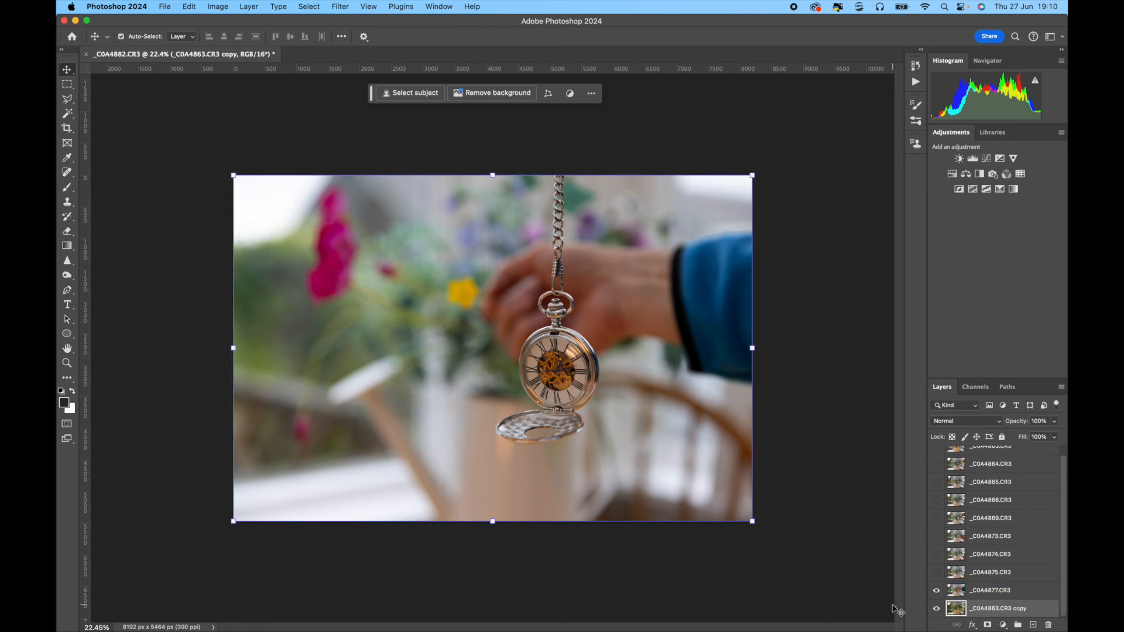
pyautogui.click(1002, 592)
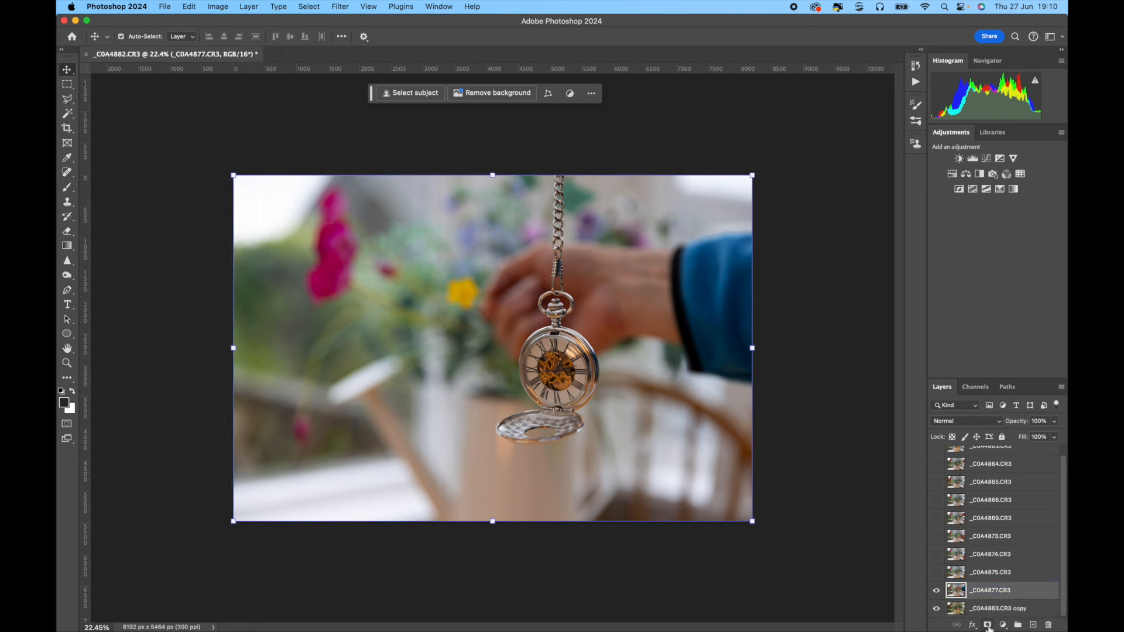
pyautogui.click(988, 625)
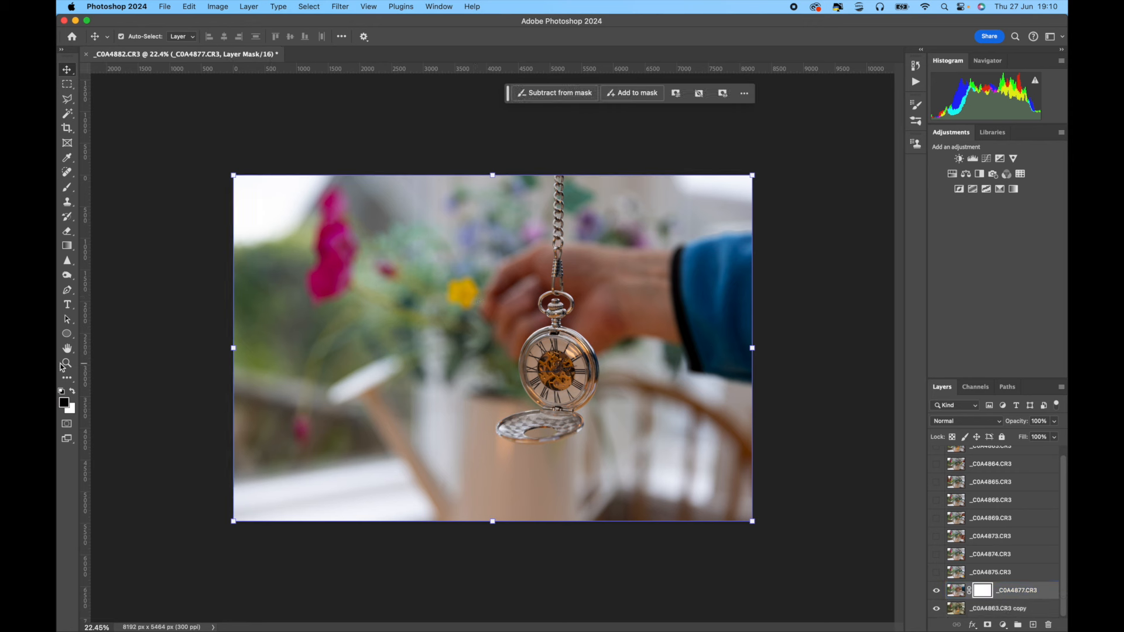
# Paint the _C0A4877.CR3 mask black with an 800 px brush at 100% opacity, hiding everything except around its yellow flower.
pyautogui.click(67, 187)
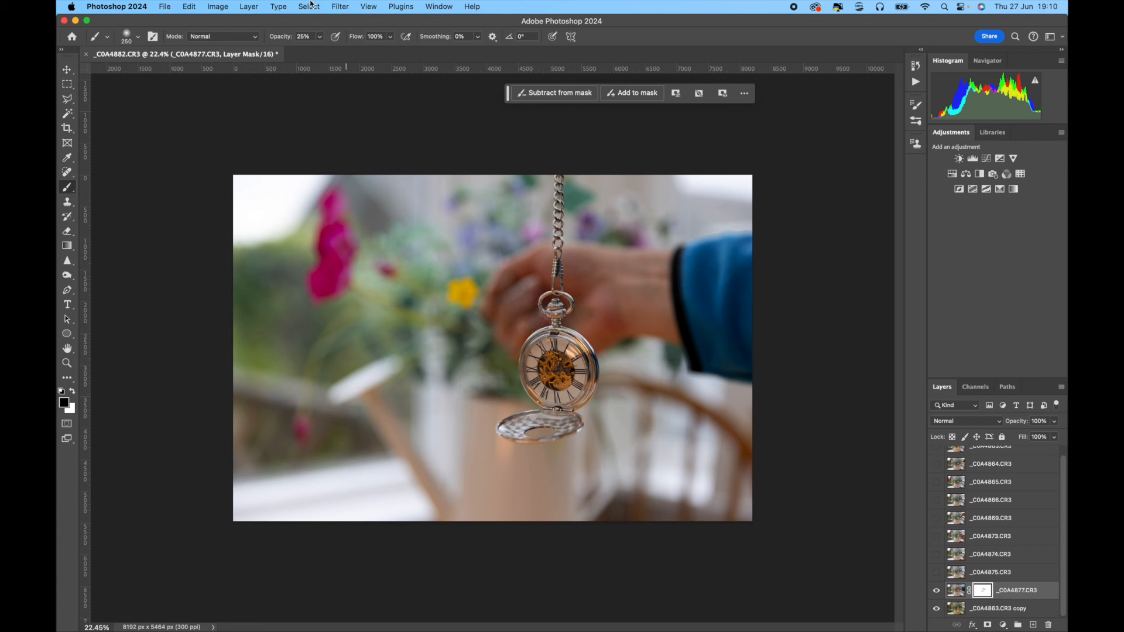
pyautogui.click(320, 37)
pyautogui.moveTo(319, 51); pyautogui.dragTo(390, 54)
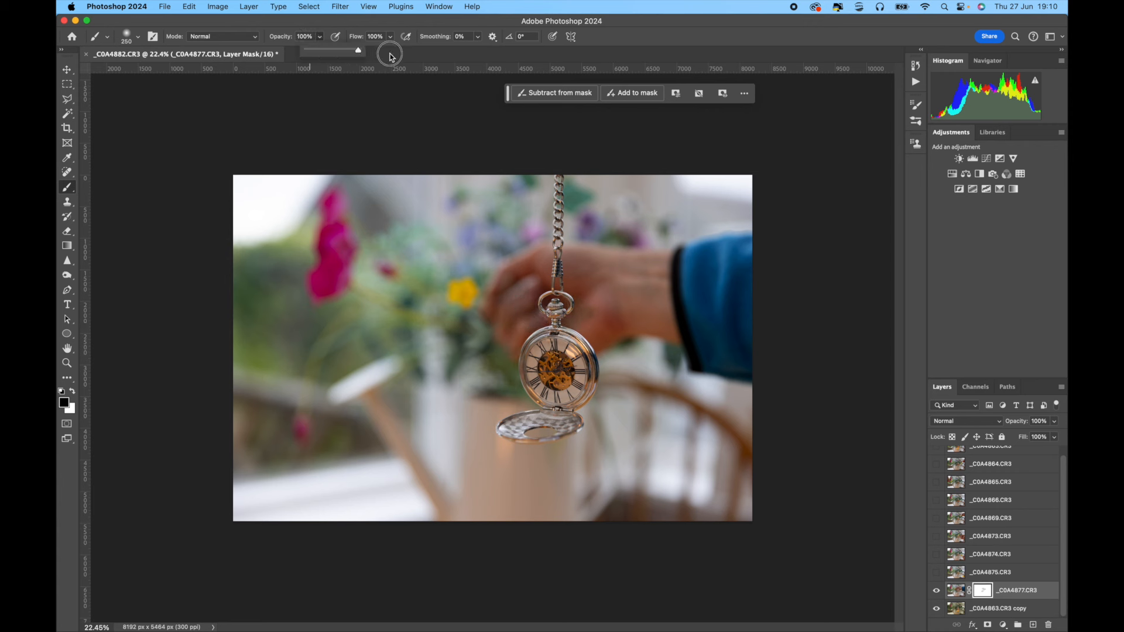
pyautogui.press(']')
pyautogui.press(']')
pyautogui.press(']')
pyautogui.moveTo(395, 305)
pyautogui.mouseDown()
pyautogui.moveTo(377, 211)
pyautogui.moveTo(300, 303)
pyautogui.moveTo(258, 294)
pyautogui.moveTo(282, 235)
pyautogui.moveTo(254, 194)
pyautogui.moveTo(290, 163)
pyautogui.moveTo(247, 178)
pyautogui.moveTo(248, 418)
pyautogui.moveTo(265, 561)
pyautogui.moveTo(410, 521)
pyautogui.moveTo(311, 523)
pyautogui.moveTo(264, 497)
pyautogui.moveTo(323, 476)
pyautogui.moveTo(325, 366)
pyautogui.moveTo(391, 355)
pyautogui.moveTo(439, 330)
pyautogui.moveTo(420, 314)
pyautogui.moveTo(424, 284)
pyautogui.moveTo(447, 260)
pyautogui.moveTo(472, 257)
pyautogui.moveTo(500, 291)
pyautogui.moveTo(491, 318)
pyautogui.moveTo(446, 345)
pyautogui.moveTo(558, 367)
pyautogui.moveTo(558, 415)
pyautogui.moveTo(439, 533)
pyautogui.moveTo(384, 568)
pyautogui.moveTo(314, 462)
pyautogui.moveTo(349, 387)
pyautogui.moveTo(389, 408)
pyautogui.moveTo(405, 384)
pyautogui.moveTo(384, 335)
pyautogui.moveTo(407, 237)
pyautogui.moveTo(487, 214)
pyautogui.moveTo(449, 222)
pyautogui.moveTo(445, 260)
pyautogui.moveTo(561, 234)
pyautogui.moveTo(620, 211)
pyautogui.moveTo(598, 181)
pyautogui.moveTo(600, 328)
pyautogui.moveTo(579, 260)
pyautogui.moveTo(548, 281)
pyautogui.moveTo(499, 457)
pyautogui.moveTo(533, 413)
pyautogui.moveTo(519, 524)
pyautogui.moveTo(610, 397)
pyautogui.moveTo(623, 446)
pyautogui.moveTo(636, 401)
pyautogui.moveTo(670, 411)
pyautogui.moveTo(703, 446)
pyautogui.moveTo(704, 412)
pyautogui.moveTo(727, 490)
pyautogui.moveTo(764, 500)
pyautogui.moveTo(730, 447)
pyautogui.moveTo(743, 175)
pyautogui.moveTo(711, 118)
pyautogui.moveTo(736, 167)
pyautogui.moveTo(675, 154)
pyautogui.moveTo(620, 258)
pyautogui.moveTo(619, 312)
pyautogui.moveTo(672, 410)
pyautogui.moveTo(720, 301)
pyautogui.moveTo(640, 175)
pyautogui.moveTo(608, 181)
pyautogui.mouseUp()
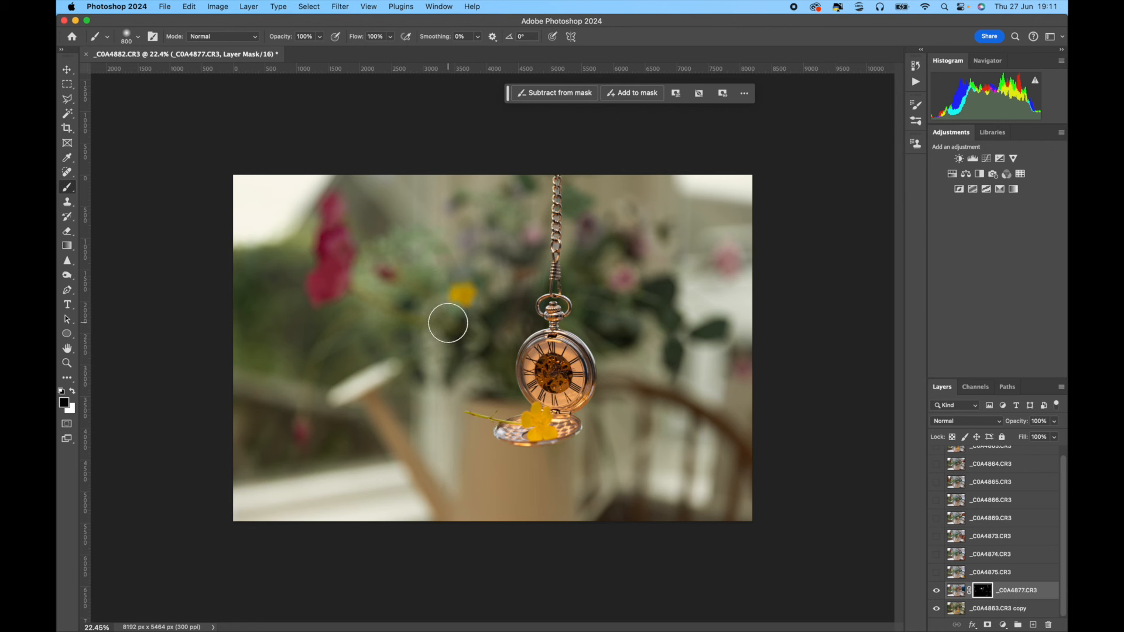
# Restore the yellow flower on the _C0A4877.CR3 mask by painting white with a 300 px brush.
pyautogui.press('[')
pyautogui.press('[')
pyautogui.press('[')
pyautogui.press('[')
pyautogui.press('[')
pyautogui.click(72, 391)
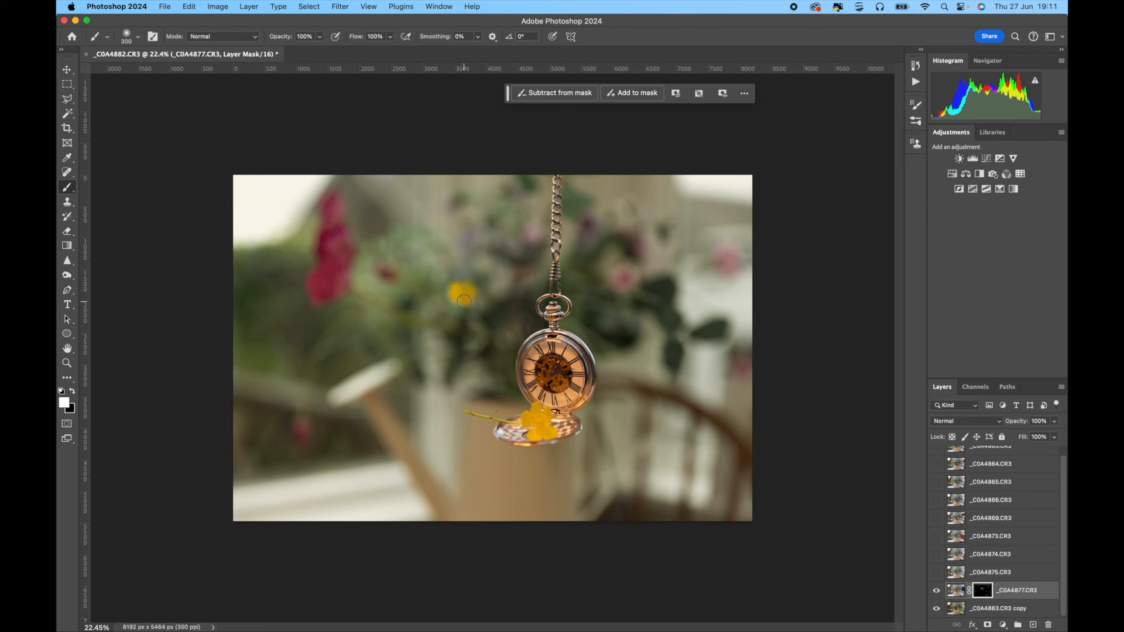
pyautogui.click(68, 70)
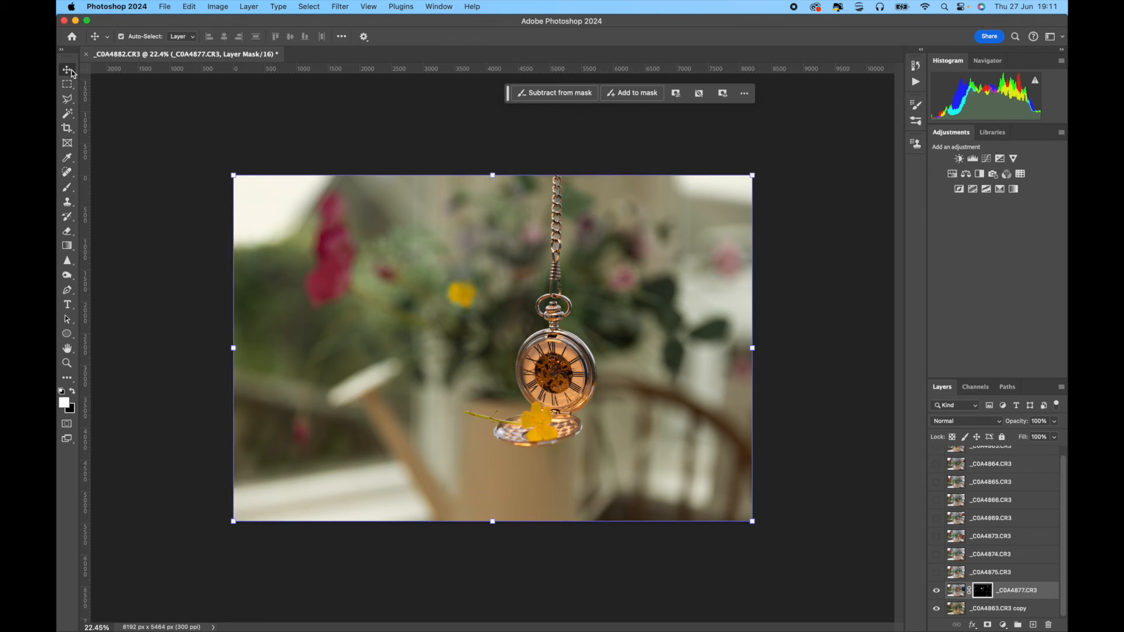
# Show layer _C0A4875.CR3 and select its yellow flower with the Object Selection tool.
pyautogui.click(938, 574)
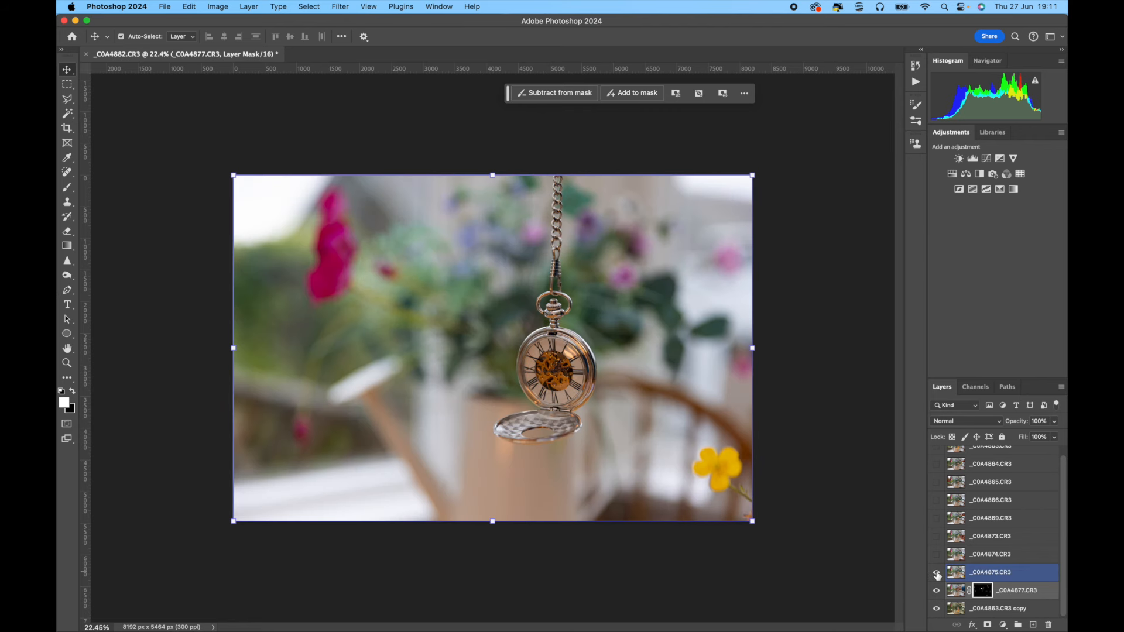
pyautogui.click(999, 577)
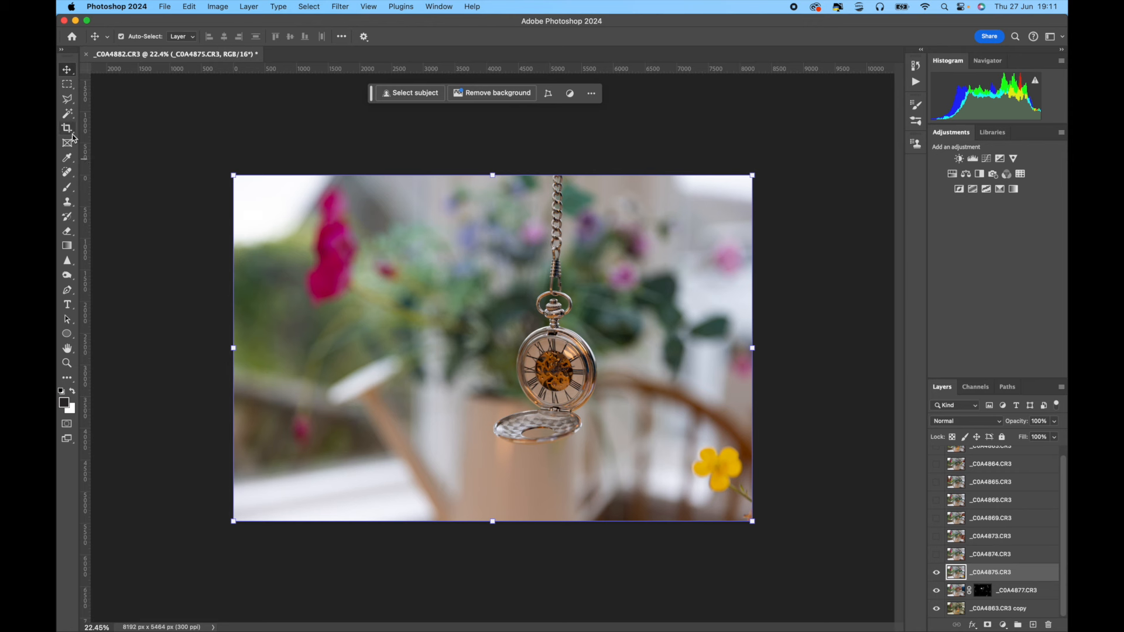
pyautogui.moveTo(68, 113)
pyautogui.mouseDown()
pyautogui.moveTo(114, 138)
pyautogui.moveTo(110, 119)
pyautogui.mouseUp()
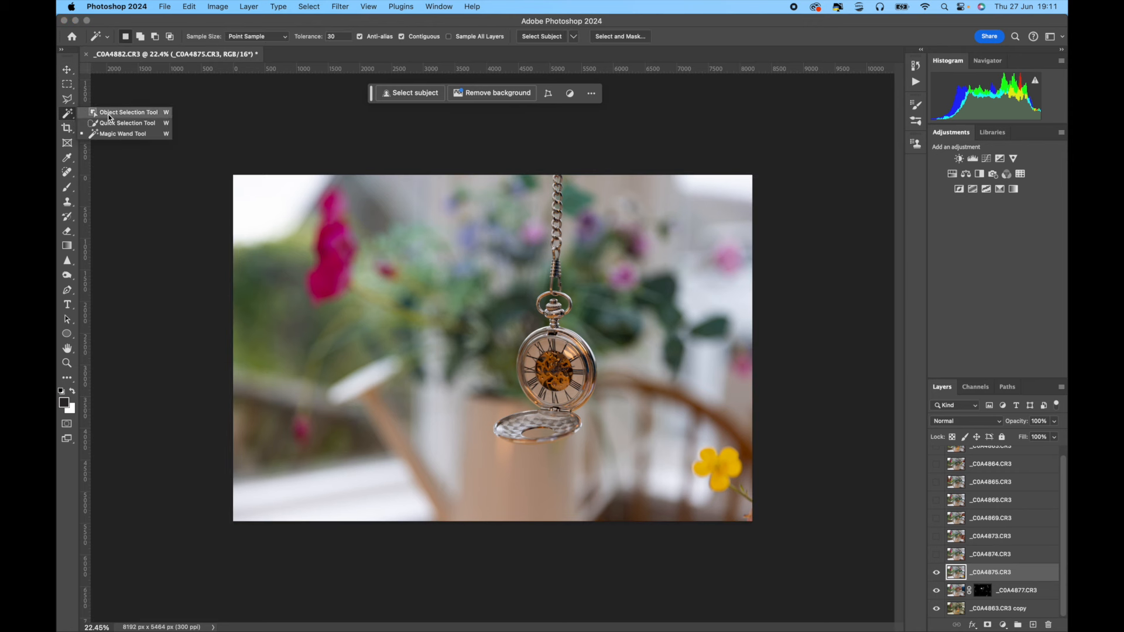
pyautogui.moveTo(682, 418); pyautogui.dragTo(761, 515)
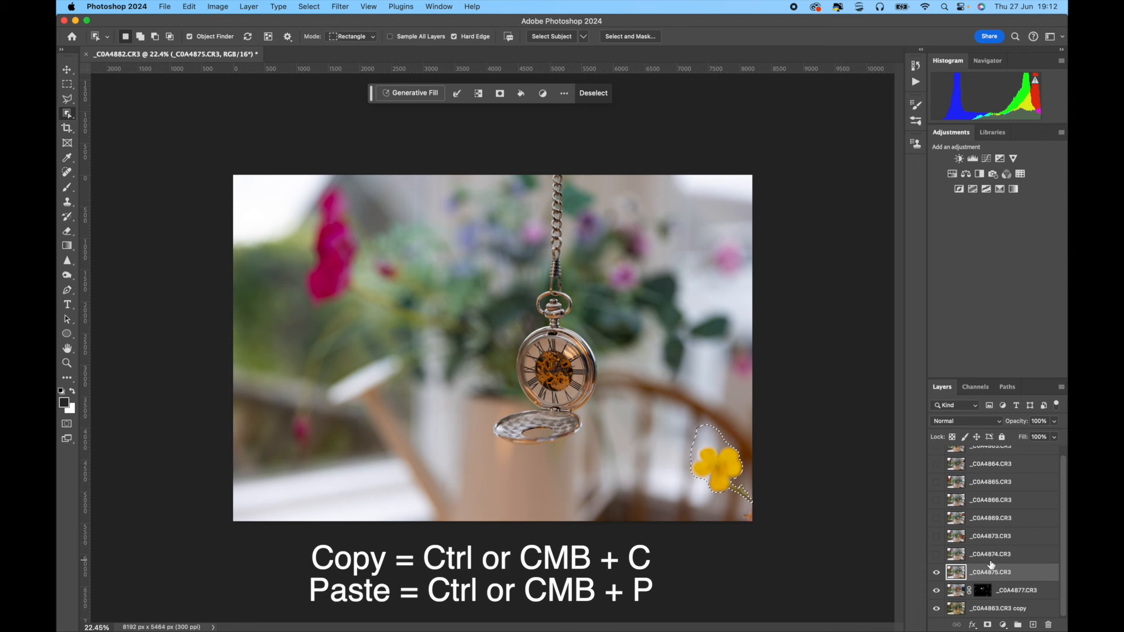
# Copy the selected flower onto a new layer and hide the source layer _C0A4875.CR3.
pyautogui.press('super+c')
pyautogui.press('super+v')
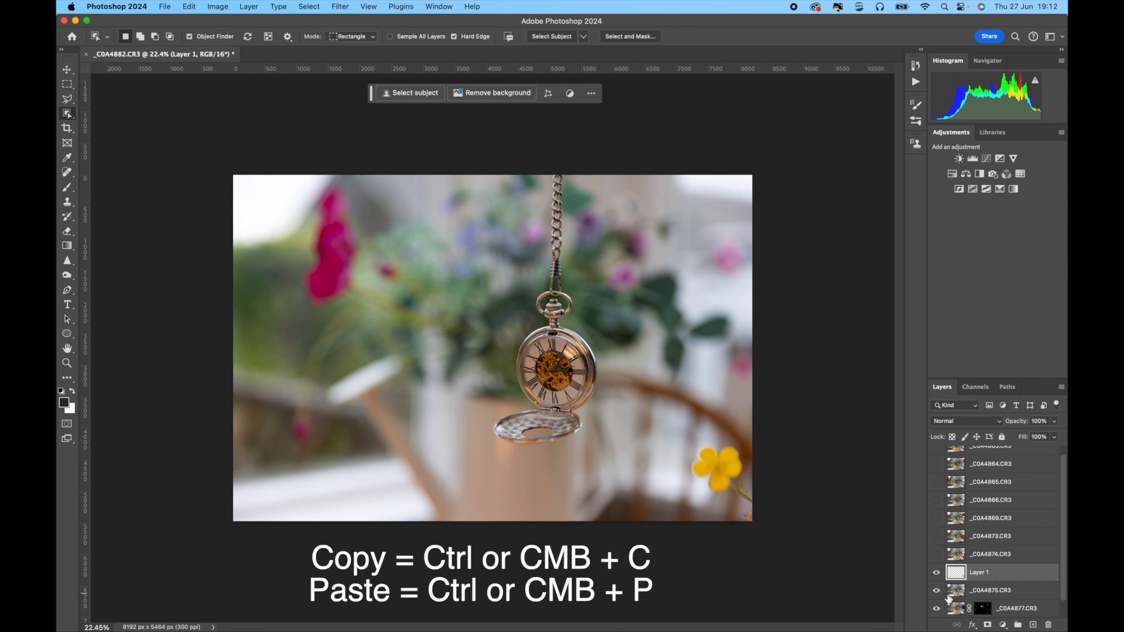
pyautogui.click(935, 592)
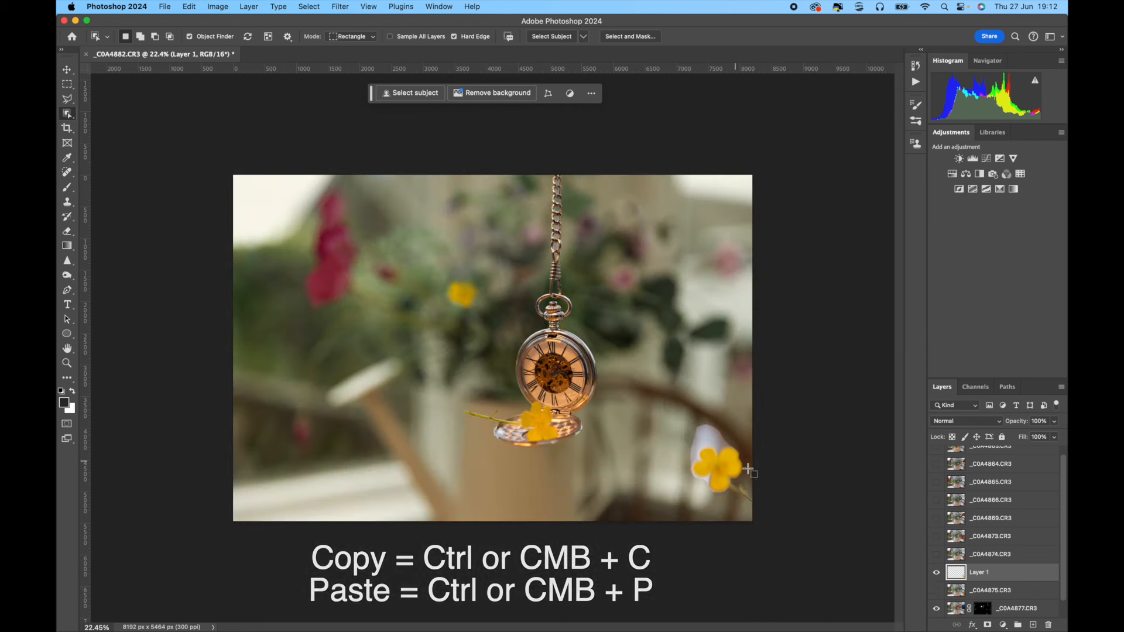
# Add a layer mask to Layer 1 and roughly paint out the white patch beside the flower in black.
pyautogui.click(988, 625)
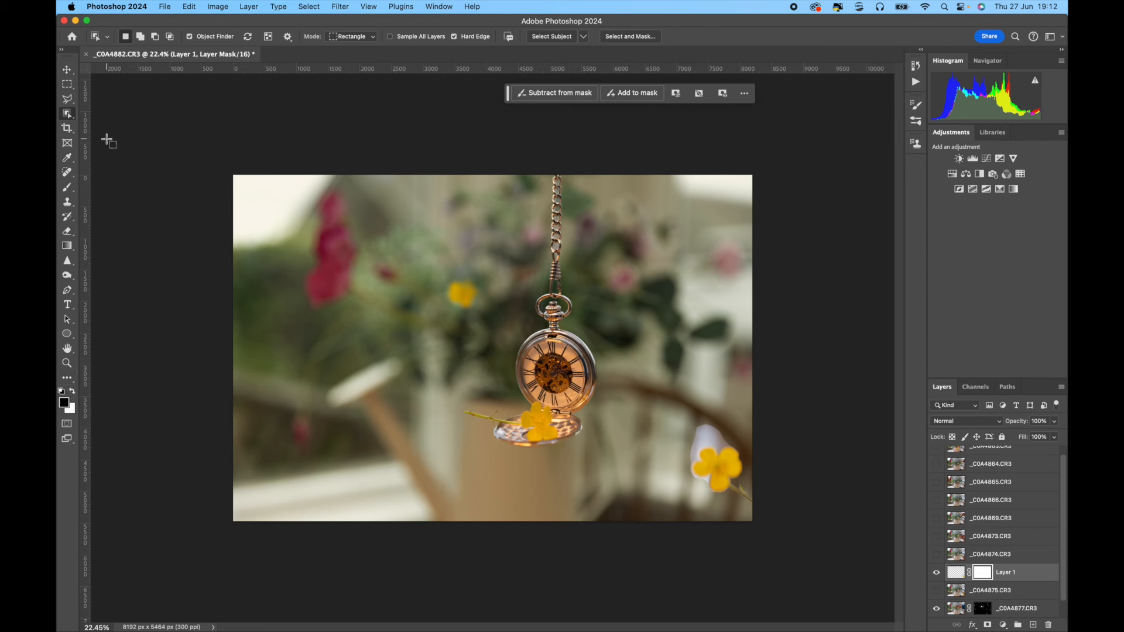
pyautogui.click(67, 188)
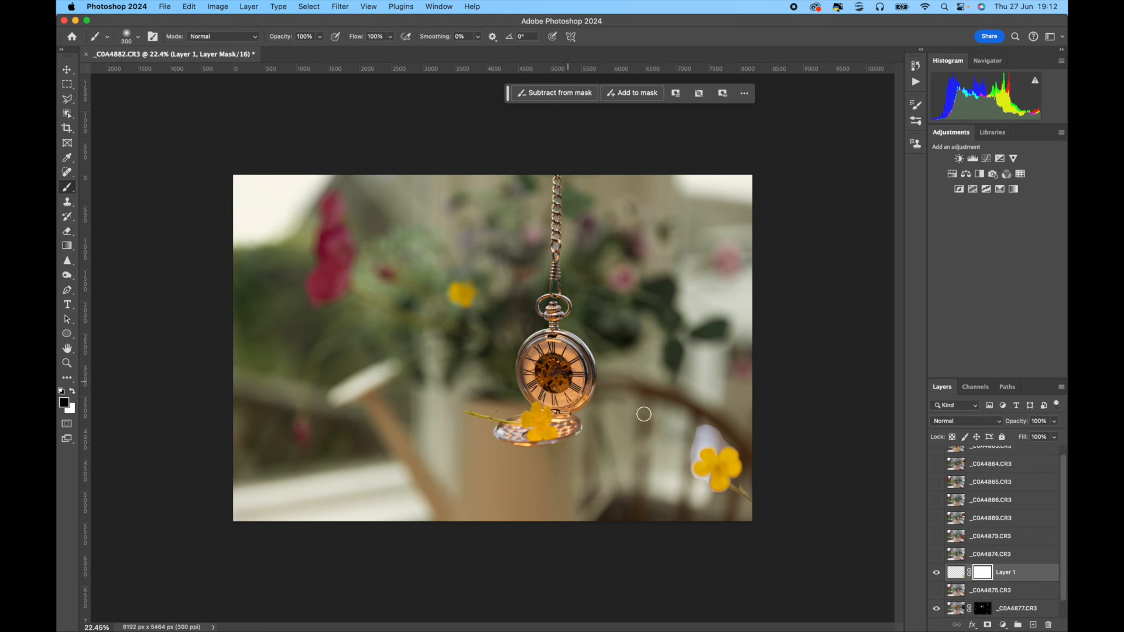
pyautogui.moveTo(712, 436)
pyautogui.mouseDown()
pyautogui.moveTo(700, 431)
pyautogui.moveTo(720, 437)
pyautogui.moveTo(688, 437)
pyautogui.moveTo(679, 452)
pyautogui.moveTo(678, 468)
pyautogui.moveTo(700, 486)
pyautogui.mouseUp()
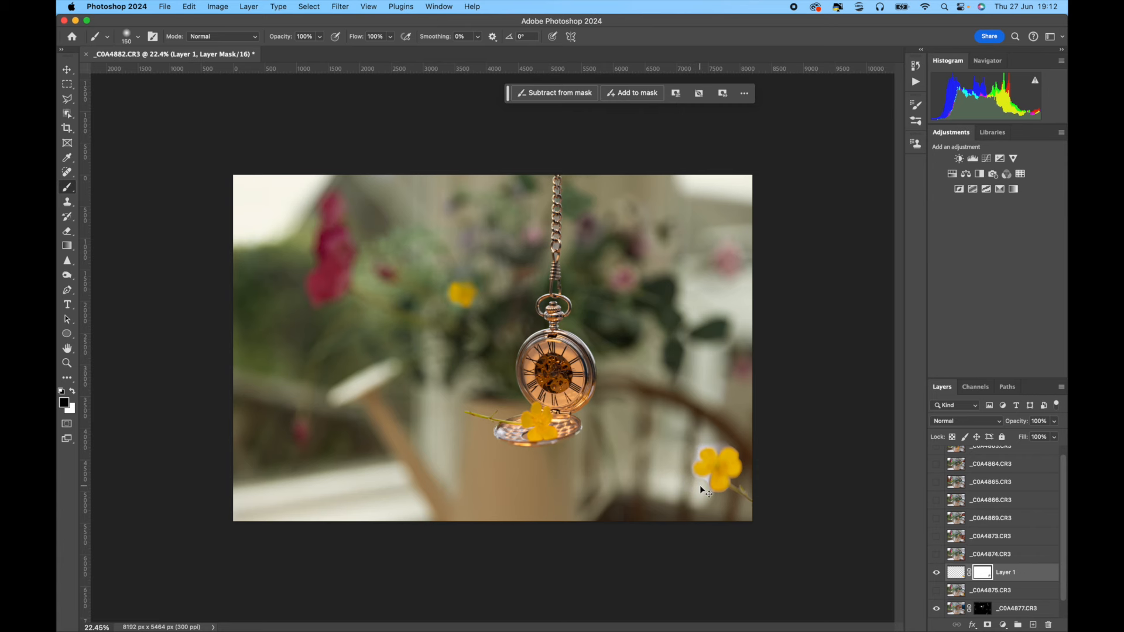
# Clean the pale fringe around Layer 1's flower petals by painting its mask black with a 70 px brush.
pyautogui.press('super+plus')
pyautogui.press('super+plus')
pyautogui.press('super+plus')
pyautogui.scroll(-5, 701, 485)
pyautogui.hscroll(5, 701, 486)
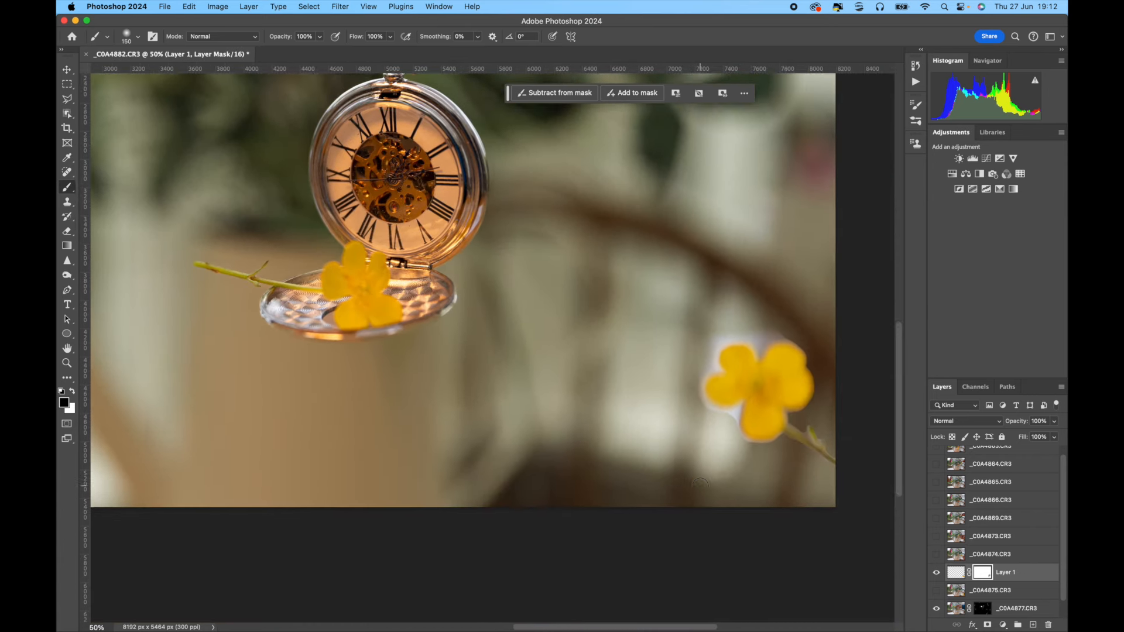
pyautogui.scroll(2, 700, 485)
pyautogui.hscroll(1, 700, 485)
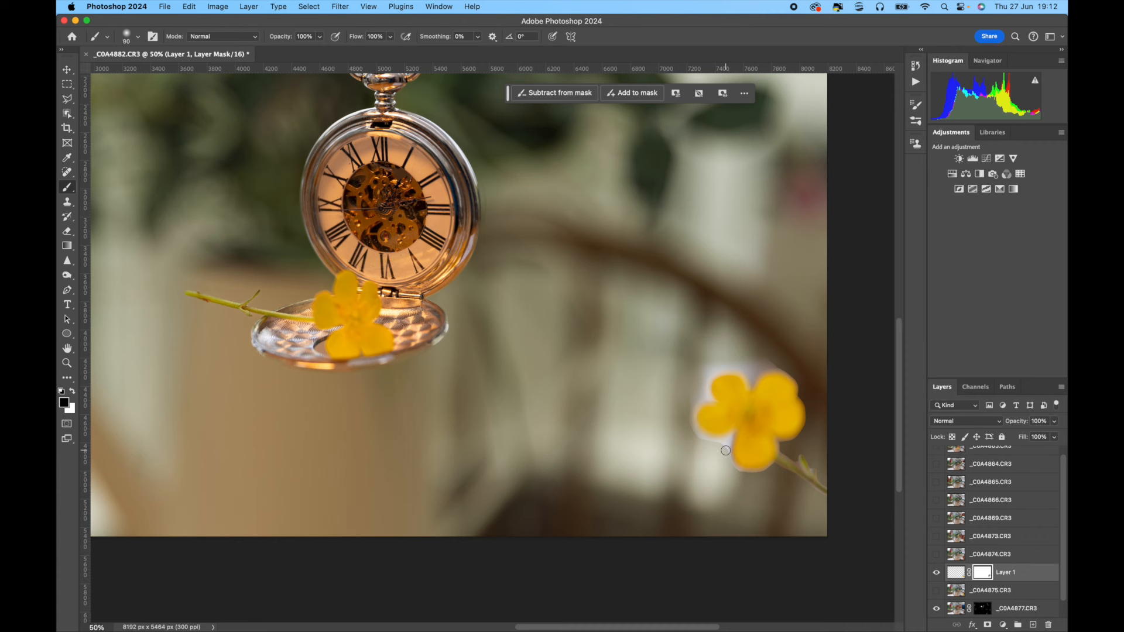
pyautogui.moveTo(731, 434); pyautogui.dragTo(737, 471)
pyautogui.moveTo(731, 435)
pyautogui.mouseDown()
pyautogui.moveTo(705, 436)
pyautogui.moveTo(694, 417)
pyautogui.moveTo(703, 400)
pyautogui.moveTo(694, 420)
pyautogui.moveTo(725, 451)
pyautogui.mouseUp()
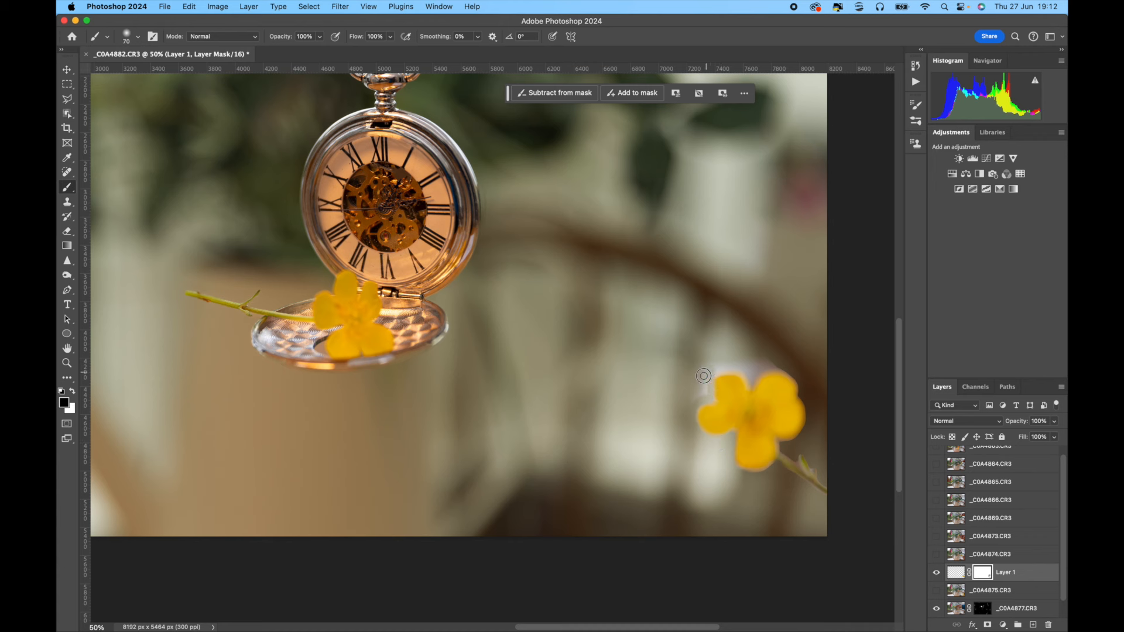
pyautogui.moveTo(706, 384)
pyautogui.mouseDown()
pyautogui.moveTo(753, 384)
pyautogui.moveTo(710, 360)
pyautogui.moveTo(764, 359)
pyautogui.moveTo(749, 368)
pyautogui.moveTo(752, 383)
pyautogui.moveTo(781, 365)
pyautogui.mouseUp()
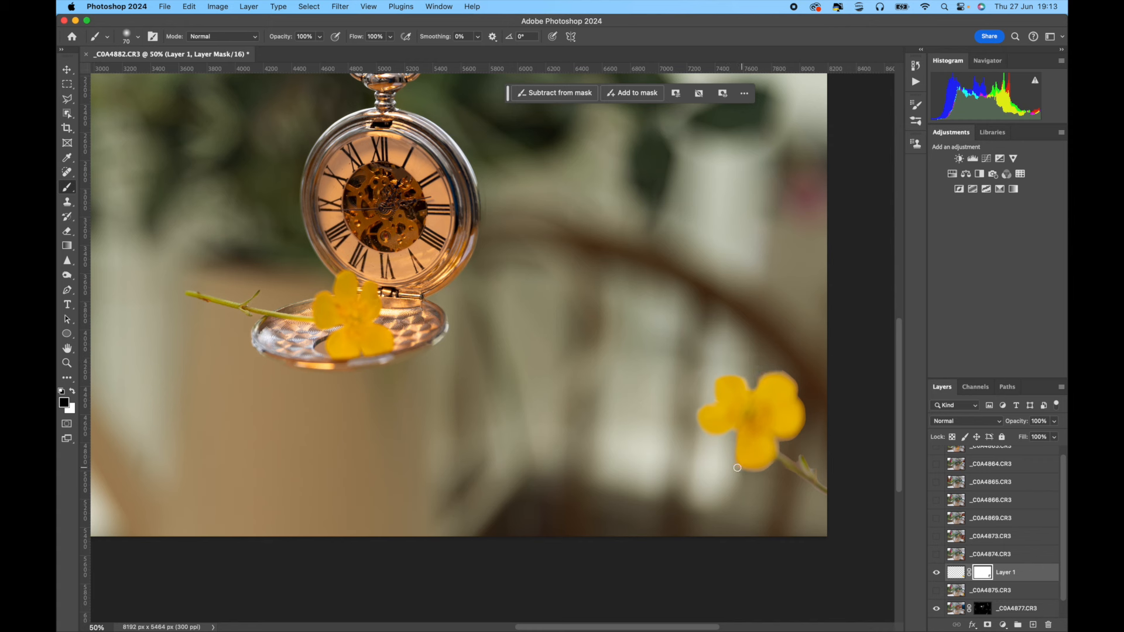
pyautogui.press('super+minus')
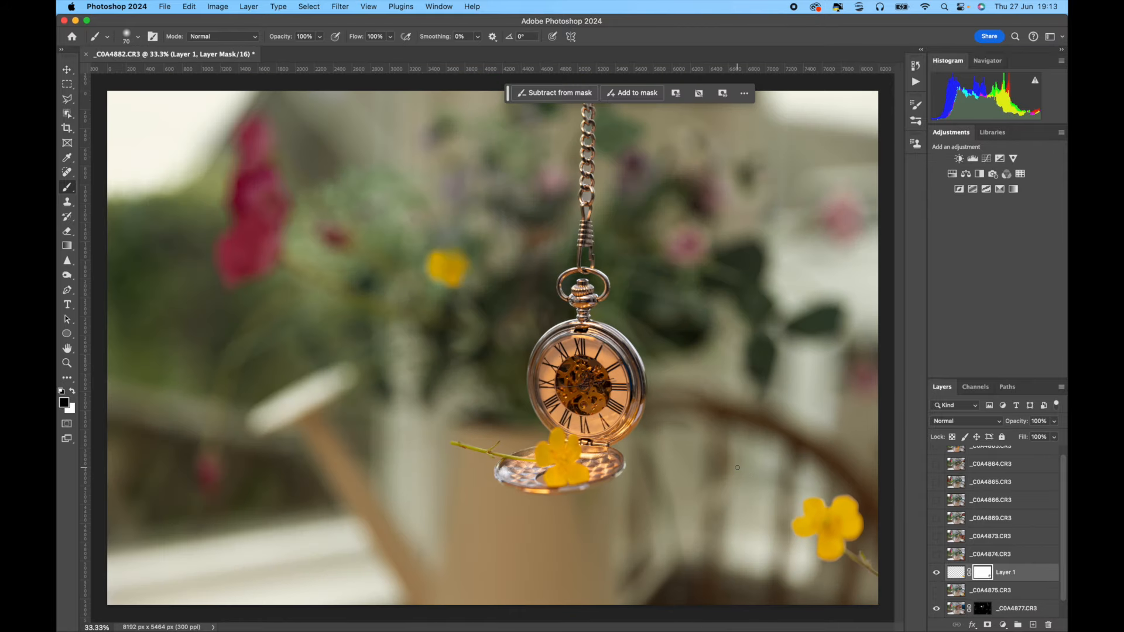
# Show layer _C0A4874.CR3 and add a layer mask to it.
pyautogui.click(936, 555)
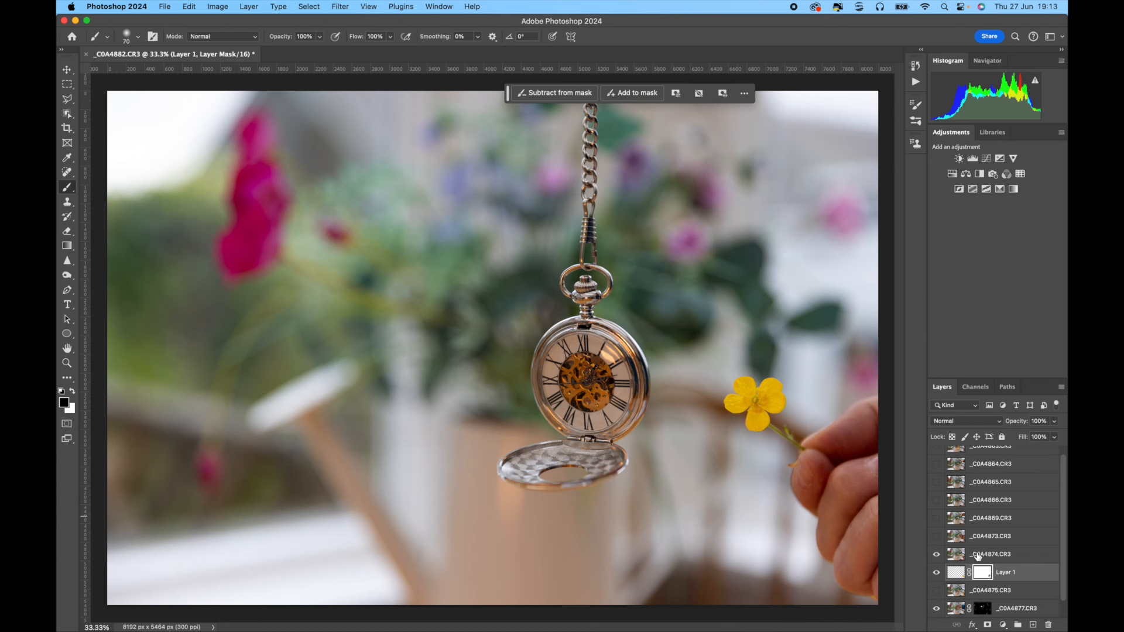
pyautogui.click(978, 556)
pyautogui.click(988, 626)
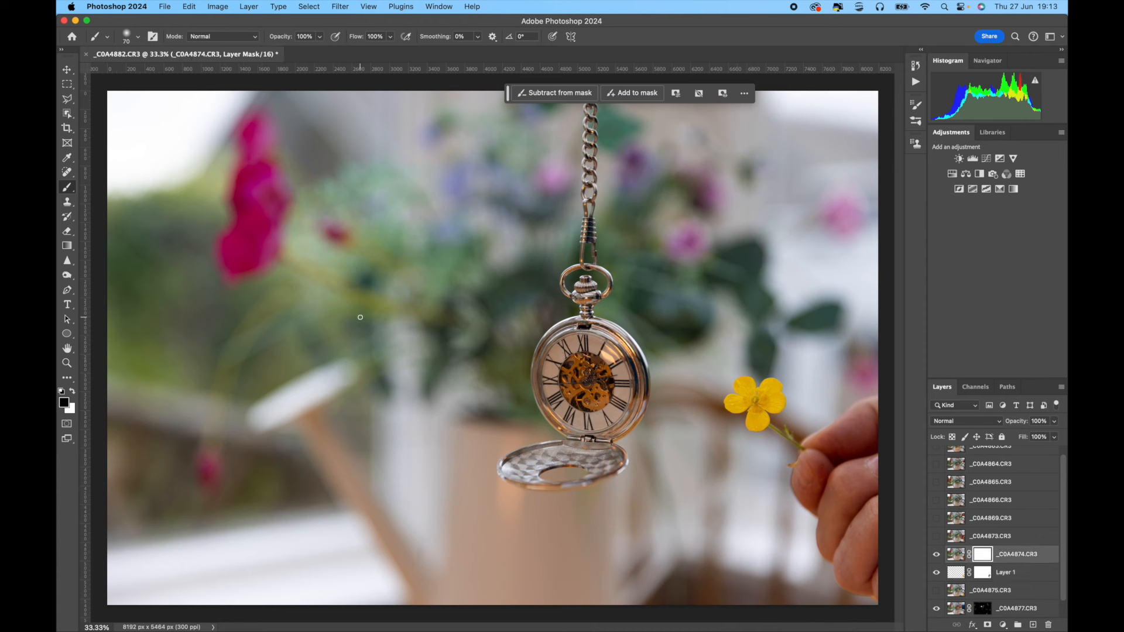
# Paint the _C0A4874.CR3 mask black with a 2300 px brush to hide the whole photo.
pyautogui.press(']')
pyautogui.press(']')
pyautogui.press(']')
pyautogui.press(']')
pyautogui.press(']')
pyautogui.press(']')
pyautogui.press(']')
pyautogui.press(']')
pyautogui.press(']')
pyautogui.press(']')
pyautogui.press(']')
pyautogui.press(']')
pyautogui.press(']')
pyautogui.press(']')
pyautogui.moveTo(394, 288)
pyautogui.mouseDown()
pyautogui.moveTo(491, 383)
pyautogui.moveTo(582, 312)
pyautogui.moveTo(535, 487)
pyautogui.moveTo(535, 547)
pyautogui.moveTo(569, 487)
pyautogui.moveTo(686, 103)
pyautogui.moveTo(328, 160)
pyautogui.moveTo(114, 154)
pyautogui.moveTo(138, 564)
pyautogui.moveTo(227, 573)
pyautogui.moveTo(492, 560)
pyautogui.moveTo(539, 507)
pyautogui.moveTo(560, 384)
pyautogui.moveTo(525, 393)
pyautogui.moveTo(664, 270)
pyautogui.moveTo(767, 253)
pyautogui.moveTo(868, 195)
pyautogui.moveTo(737, 113)
pyautogui.moveTo(846, 95)
pyautogui.moveTo(980, 192)
pyautogui.moveTo(718, 230)
pyautogui.moveTo(661, 508)
pyautogui.moveTo(879, 578)
pyautogui.moveTo(791, 565)
pyautogui.moveTo(879, 482)
pyautogui.moveTo(910, 425)
pyautogui.moveTo(899, 468)
pyautogui.moveTo(859, 557)
pyautogui.moveTo(893, 449)
pyautogui.moveTo(889, 374)
pyautogui.moveTo(870, 445)
pyautogui.moveTo(893, 435)
pyautogui.moveTo(866, 306)
pyautogui.moveTo(789, 267)
pyautogui.moveTo(720, 287)
pyautogui.moveTo(671, 332)
pyautogui.moveTo(647, 395)
pyautogui.moveTo(708, 496)
pyautogui.moveTo(809, 516)
pyautogui.moveTo(881, 426)
pyautogui.moveTo(825, 556)
pyautogui.mouseUp()
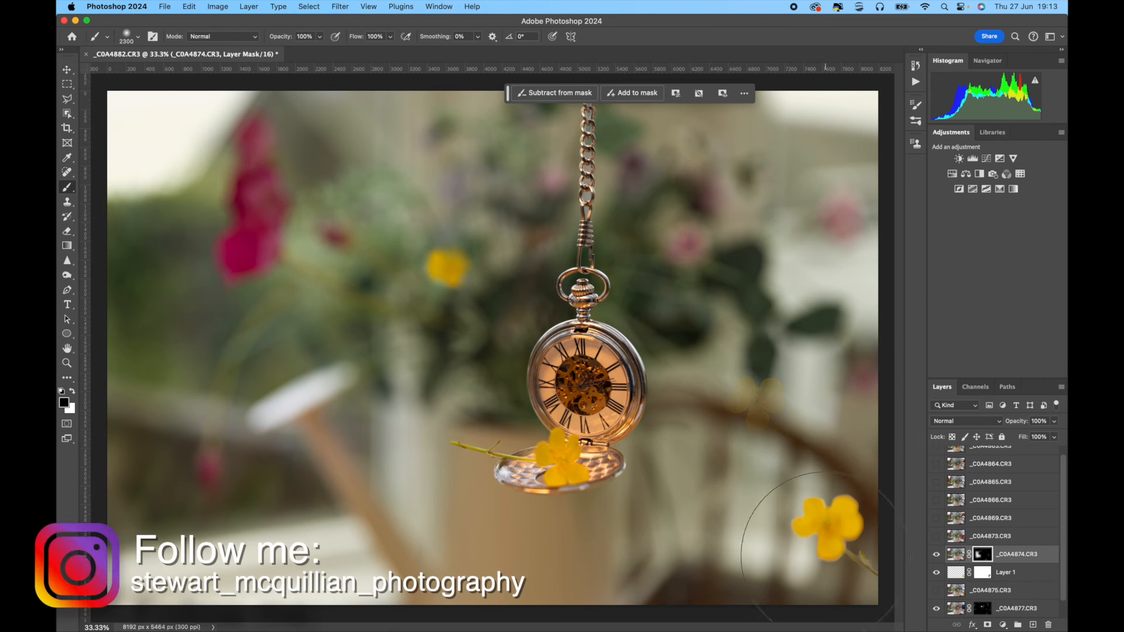
pyautogui.moveTo(172, 164); pyautogui.dragTo(304, 374)
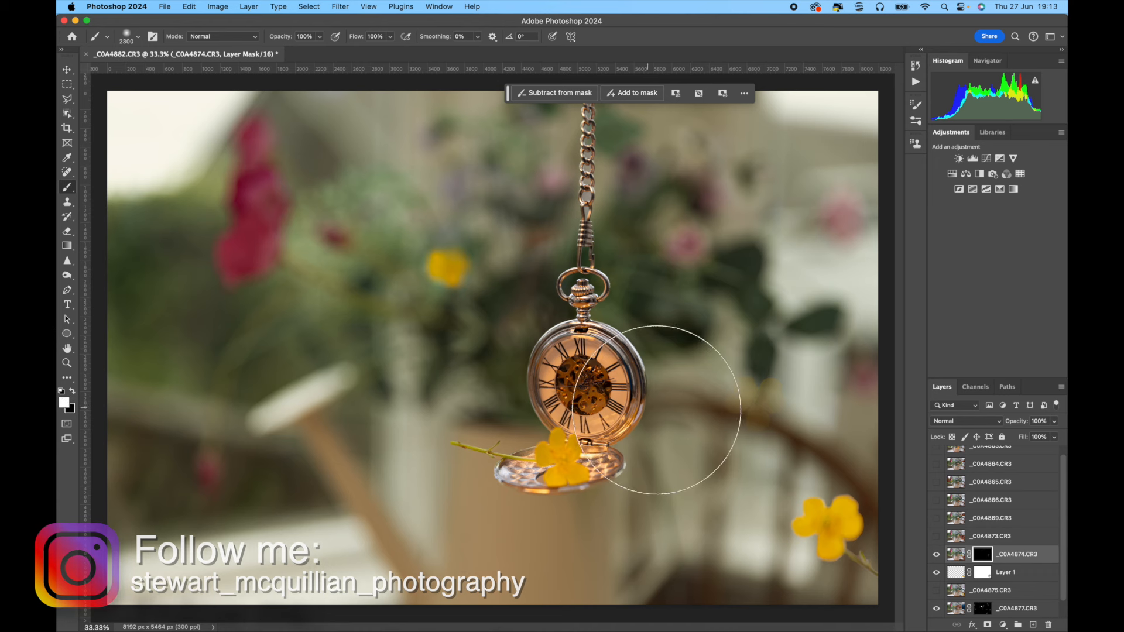
# Reveal the yellow flower beside the watch on the _C0A4874.CR3 mask by painting white with a 250 px brush.
pyautogui.press('[')
pyautogui.press('[')
pyautogui.press('[')
pyautogui.press('[')
pyautogui.press('[')
pyautogui.press('[')
pyautogui.press('[')
pyautogui.press('[')
pyautogui.press('[')
pyautogui.press('[')
pyautogui.press('[')
pyautogui.press('[')
pyautogui.press('[')
pyautogui.press('[')
pyautogui.press('[')
pyautogui.press('[')
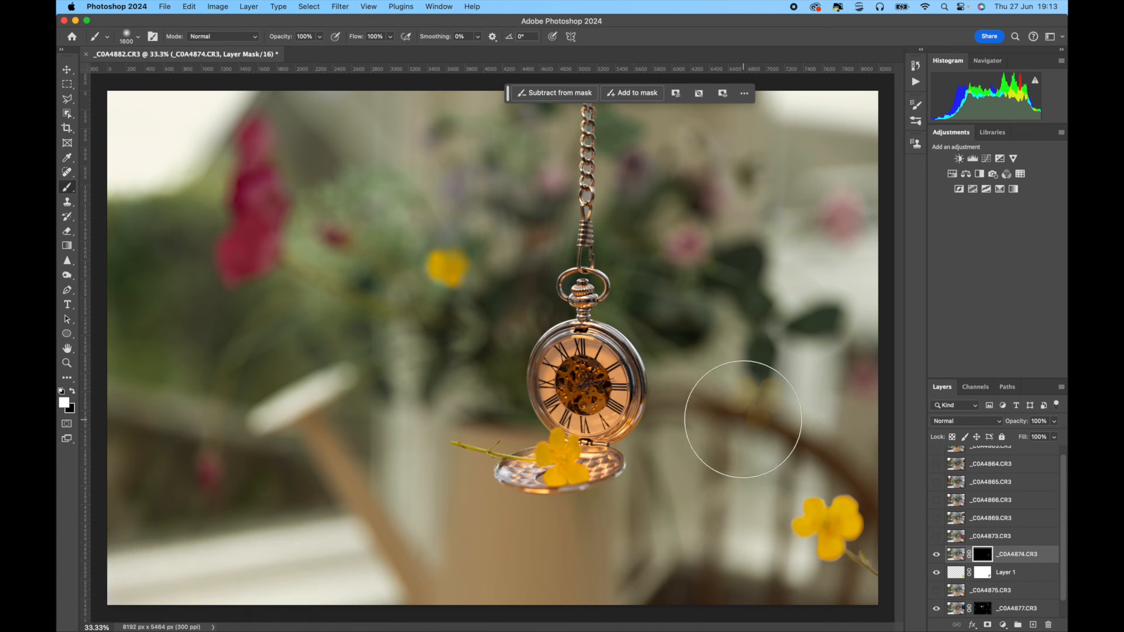
pyautogui.press('[')
pyautogui.press('[')
pyautogui.press('[')
pyautogui.press('[')
pyautogui.press('[')
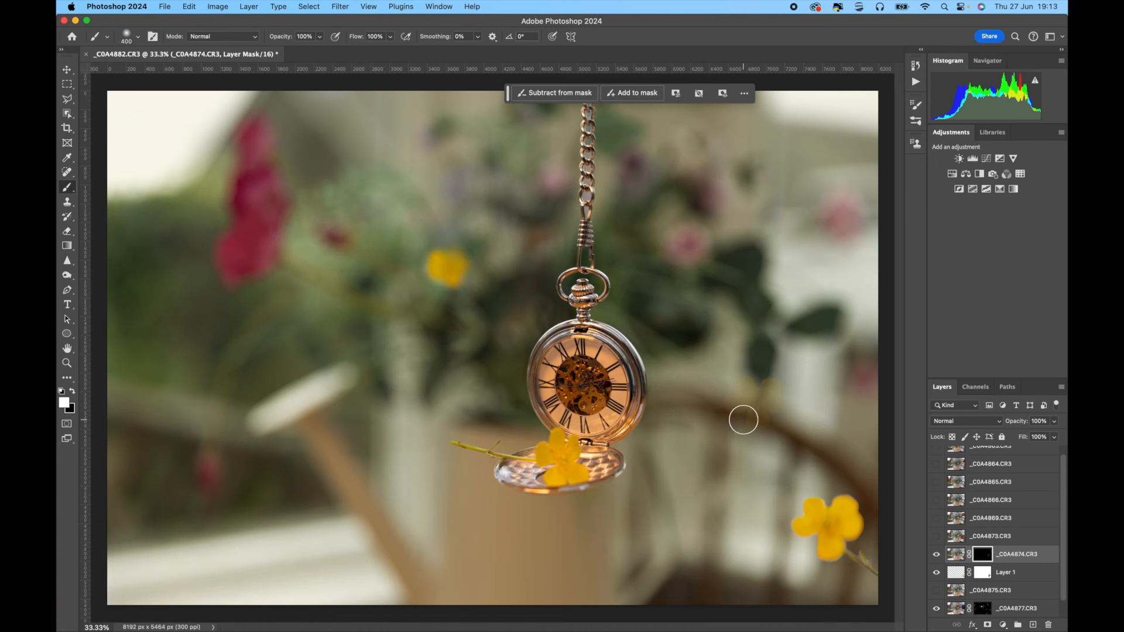
pyautogui.click(744, 385)
pyautogui.moveTo(744, 385)
pyautogui.mouseDown()
pyautogui.moveTo(748, 394)
pyautogui.moveTo(730, 397)
pyautogui.moveTo(743, 397)
pyautogui.moveTo(757, 423)
pyautogui.moveTo(772, 387)
pyautogui.moveTo(761, 391)
pyautogui.moveTo(777, 391)
pyautogui.moveTo(751, 422)
pyautogui.moveTo(763, 421)
pyautogui.moveTo(728, 400)
pyautogui.moveTo(745, 384)
pyautogui.mouseUp()
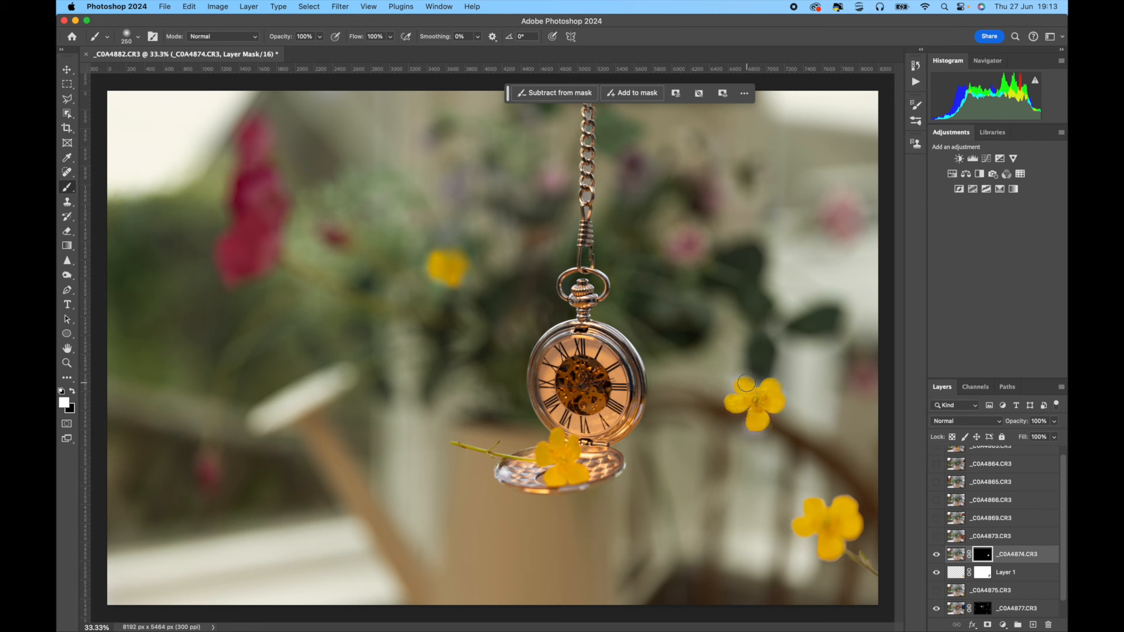
# Show layer _C0A4873.CR3 to inspect its flower, and hide it again.
pyautogui.click(936, 536)
pyautogui.click(936, 536)
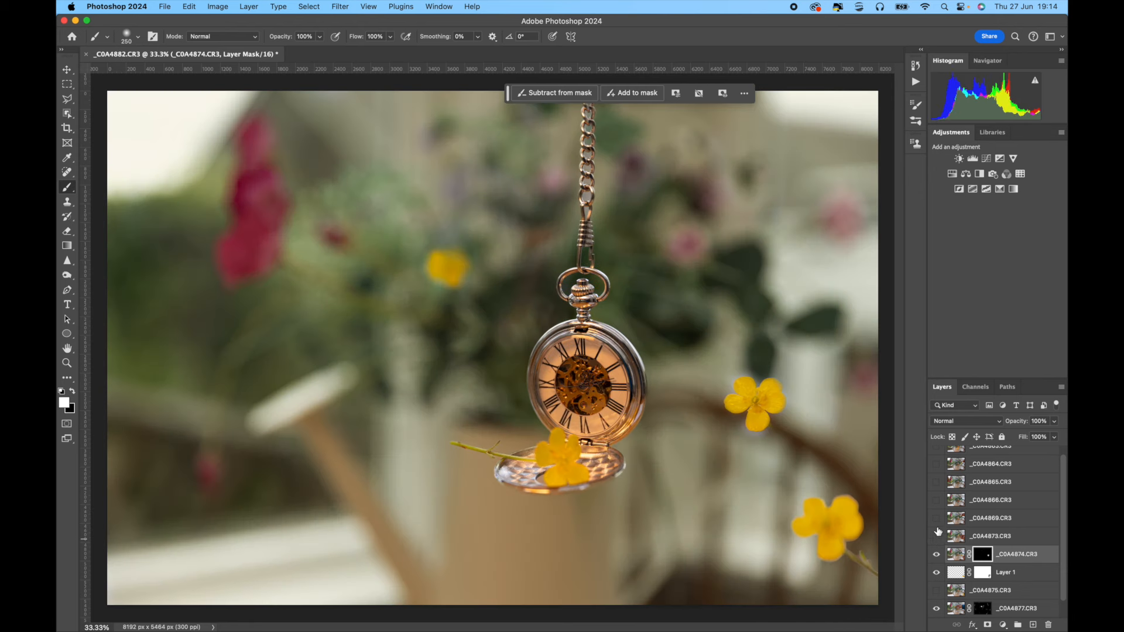
# Show layer _C0A4869.CR3 and add a layer mask to it.
pyautogui.click(937, 519)
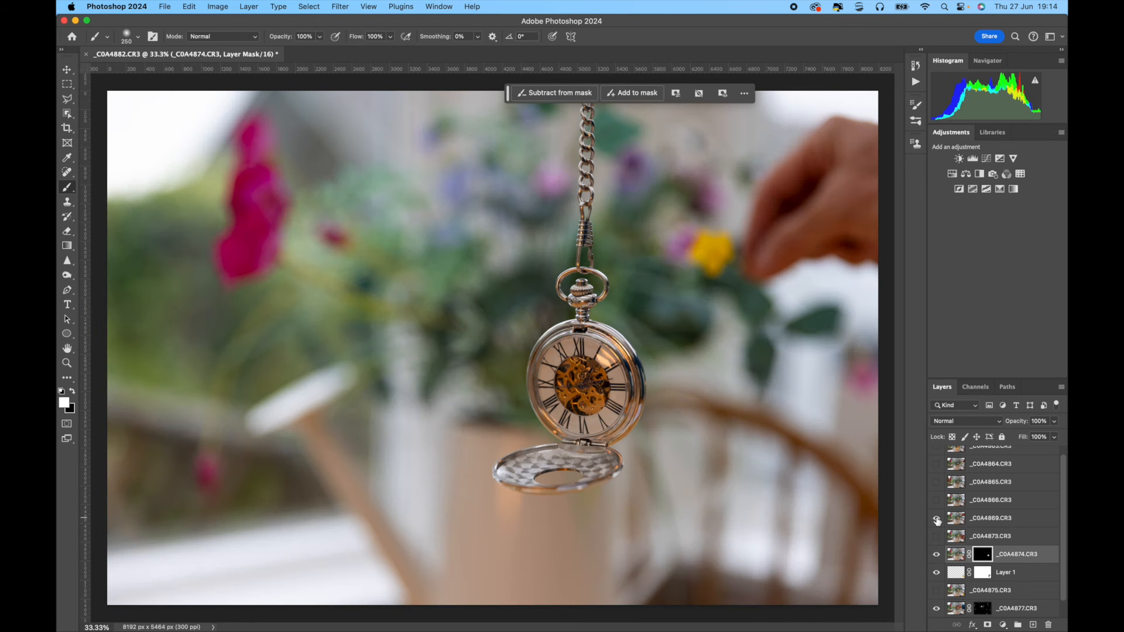
pyautogui.click(995, 519)
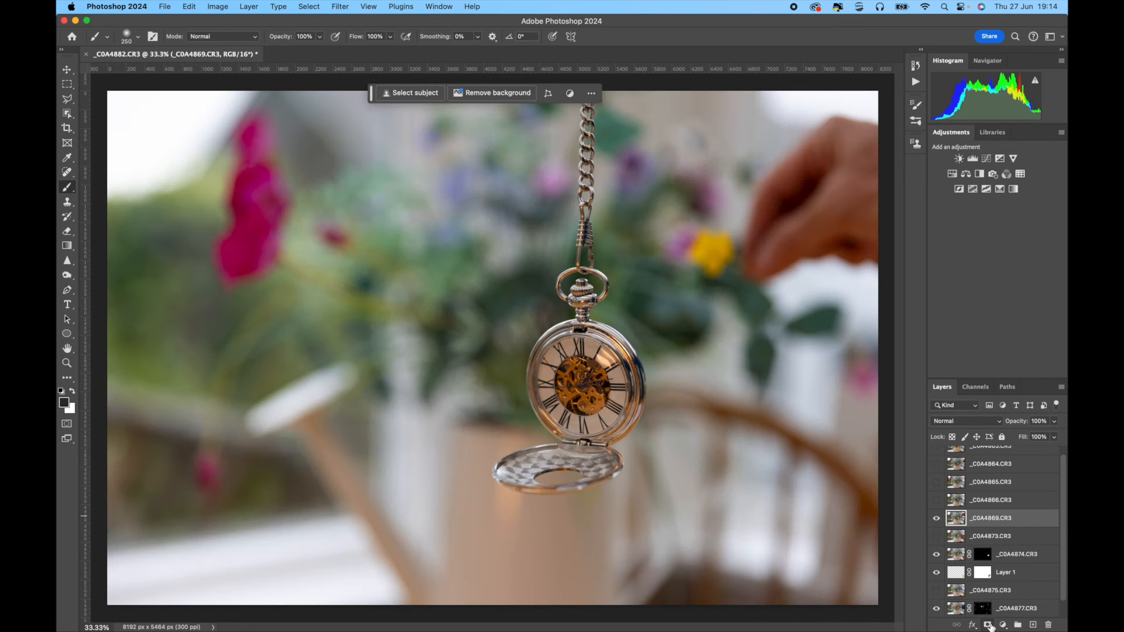
pyautogui.click(989, 625)
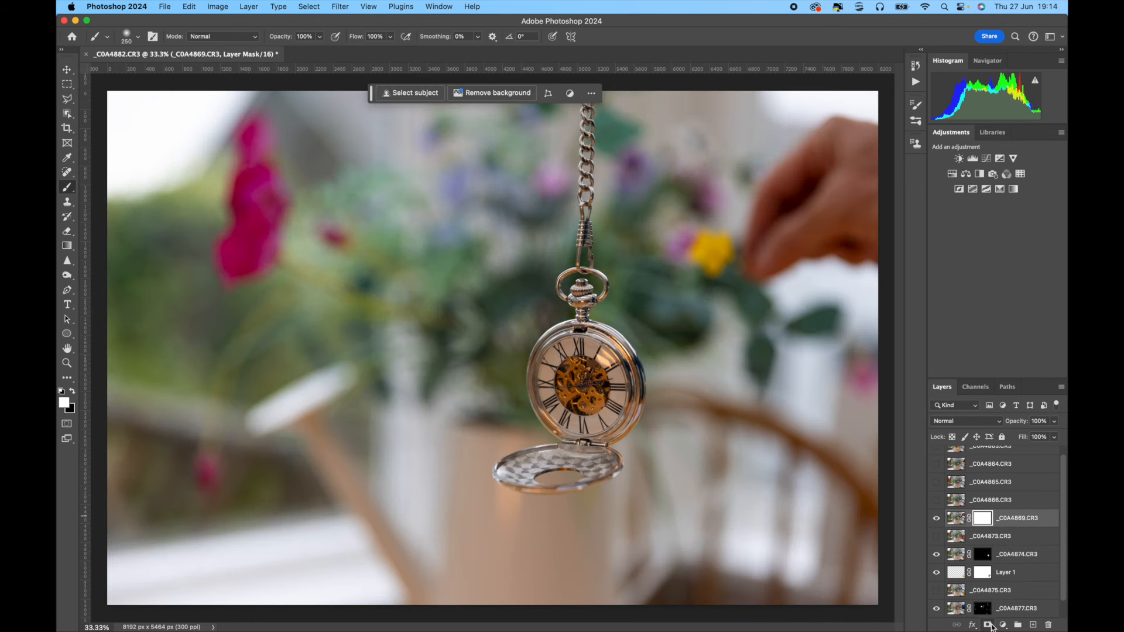
# Paint the _C0A4869.CR3 mask black with a 1700 px brush, keeping only the yellow flower to the upper right of the watch.
pyautogui.click(71, 393)
pyautogui.press(']')
pyautogui.press(']')
pyautogui.press(']')
pyautogui.press(']')
pyautogui.press(']')
pyautogui.press(']')
pyautogui.press(']')
pyautogui.press(']')
pyautogui.press(']')
pyautogui.press(']')
pyautogui.press(']')
pyautogui.press(']')
pyautogui.press(']')
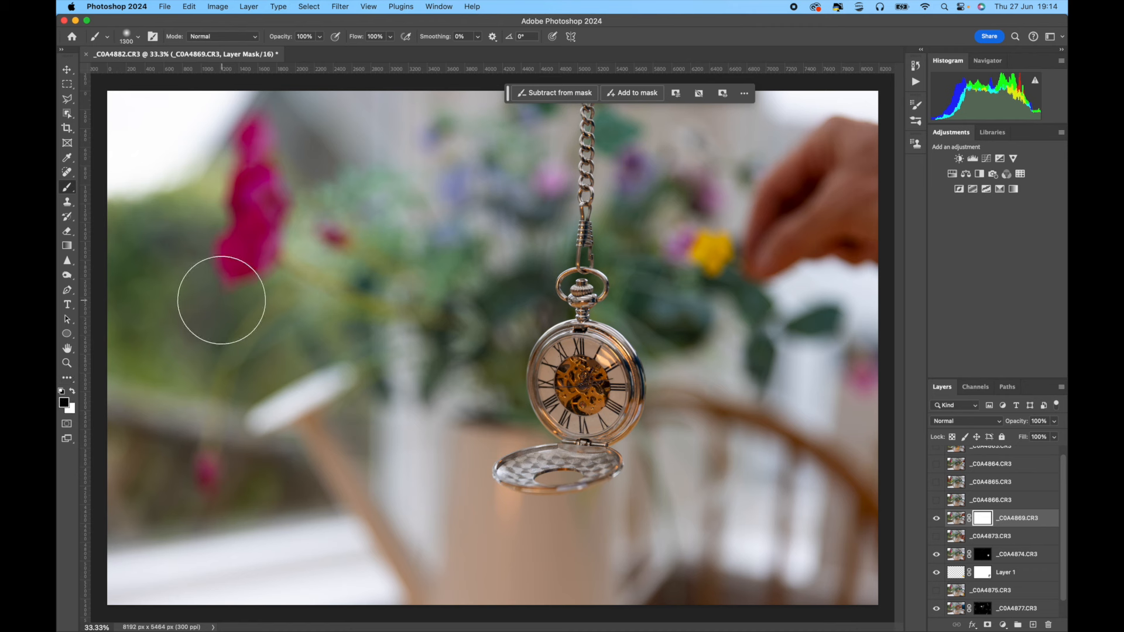
pyautogui.press(']')
pyautogui.press(']')
pyautogui.moveTo(232, 280); pyautogui.dragTo(585, 384)
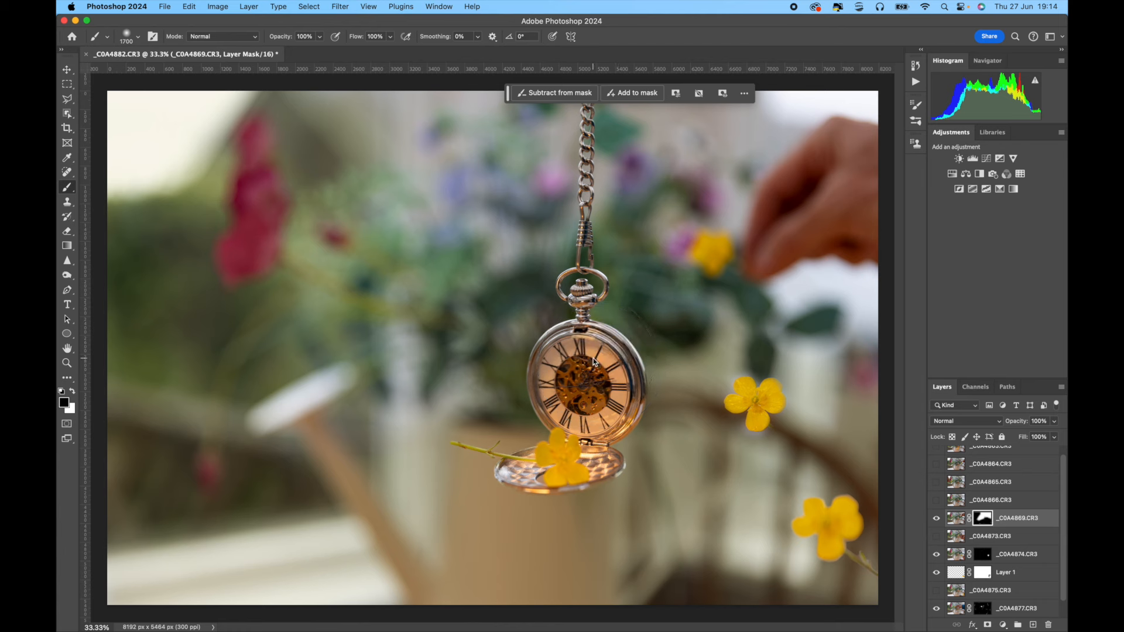
pyautogui.moveTo(836, 301)
pyautogui.mouseDown()
pyautogui.moveTo(881, 146)
pyautogui.moveTo(856, 108)
pyautogui.moveTo(865, 293)
pyautogui.moveTo(831, 139)
pyautogui.moveTo(773, 129)
pyautogui.mouseUp()
pyautogui.moveTo(583, 136)
pyautogui.mouseDown()
pyautogui.moveTo(415, 192)
pyautogui.moveTo(588, 121)
pyautogui.moveTo(545, 125)
pyautogui.moveTo(319, 229)
pyautogui.mouseUp()
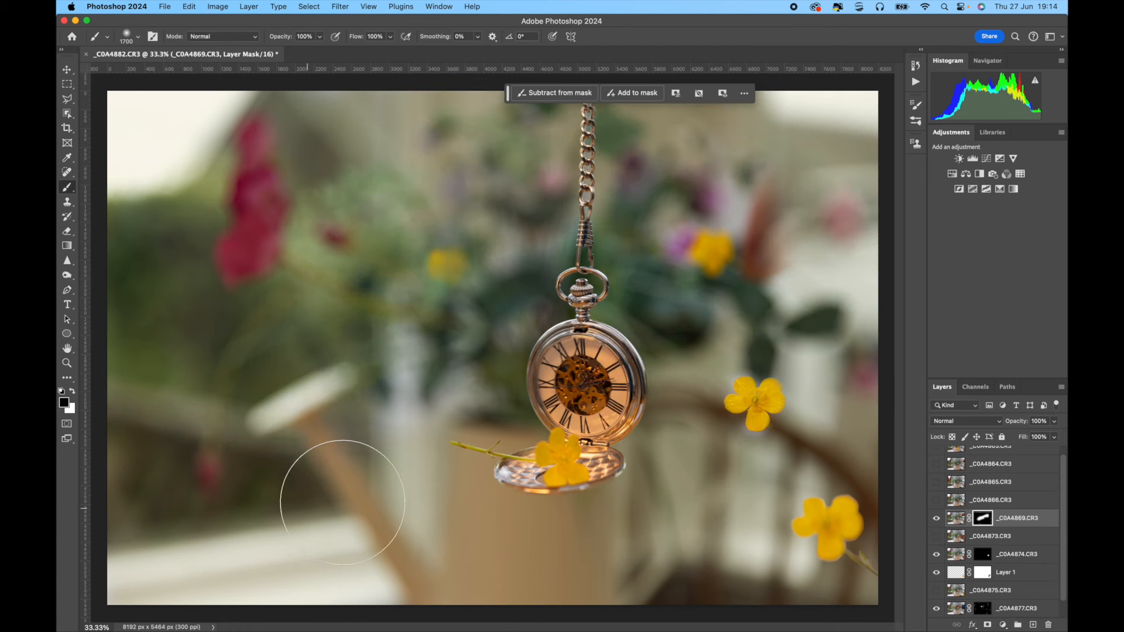
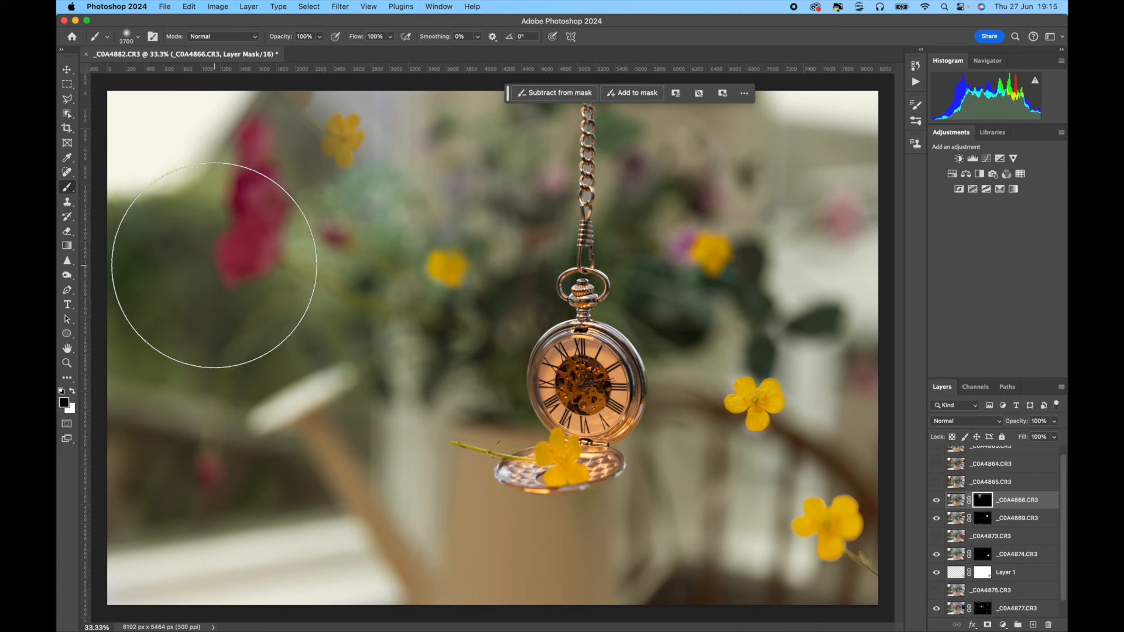
# Fade the yellow flower near the upper edge on the _C0A4866.CR3 mask by painting black with a 400 px brush.
pyautogui.press('[')
pyautogui.press('[')
pyautogui.press('[')
pyautogui.press('[')
pyautogui.press('[')
pyautogui.press('[')
pyautogui.press('[')
pyautogui.press('[')
pyautogui.press('[')
pyautogui.press('[')
pyautogui.press('[')
pyautogui.press('[')
pyautogui.press('[')
pyautogui.press('[')
pyautogui.press('[')
pyautogui.press('[')
pyautogui.press('[')
pyautogui.press('[')
pyautogui.press('[')
pyautogui.press('[')
pyautogui.press('[')
pyautogui.press('[')
pyautogui.press('[')
pyautogui.press('[')
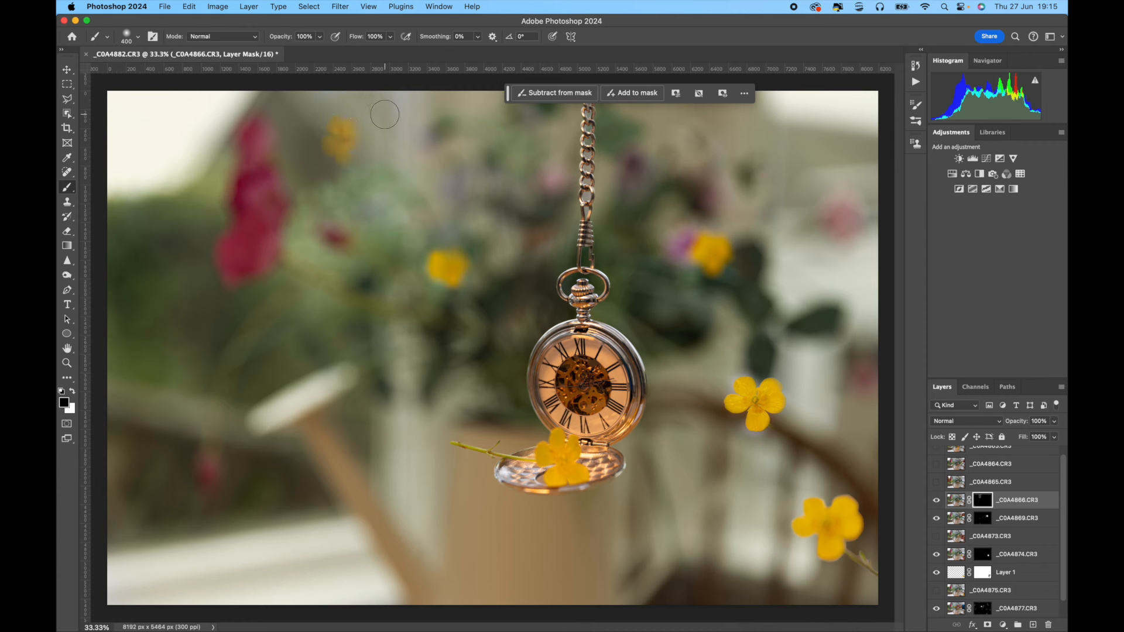
# Partly restore the upper flower on the _C0A4866.CR3 mask with white at 37% brush opacity, and return the brush opacity to 100%.
pyautogui.press('x')
pyautogui.press('3')
pyautogui.press('7')
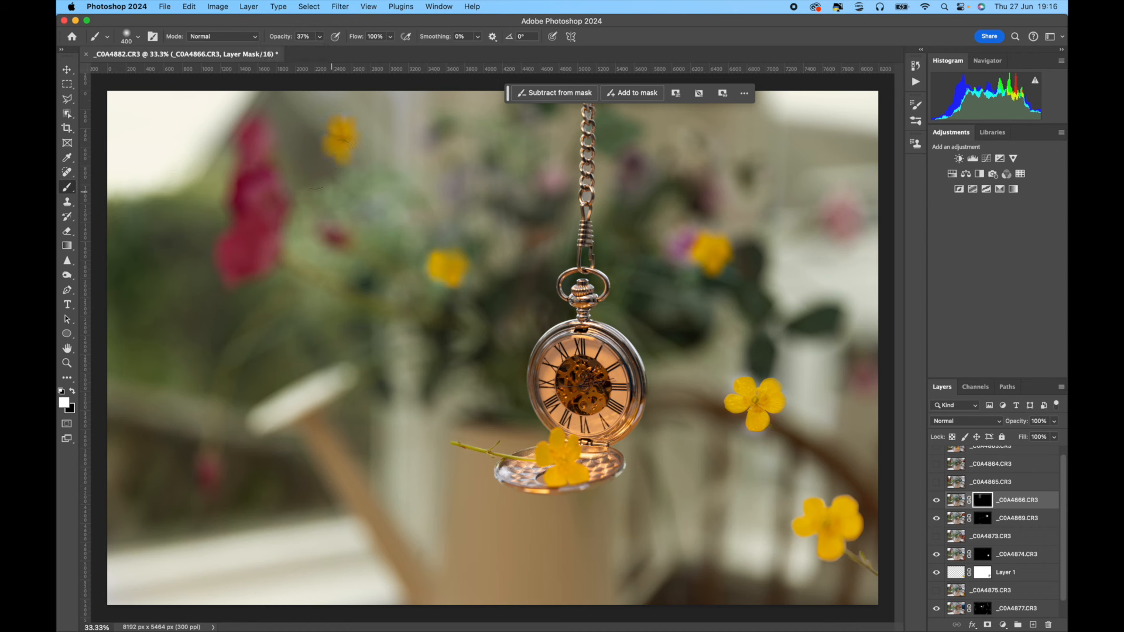
pyautogui.click(320, 37)
pyautogui.moveTo(322, 55); pyautogui.dragTo(368, 56)
# Show layer _C0A4865.CR3, compare the image with and without it, and add a layer mask to it.
pyautogui.click(936, 483)
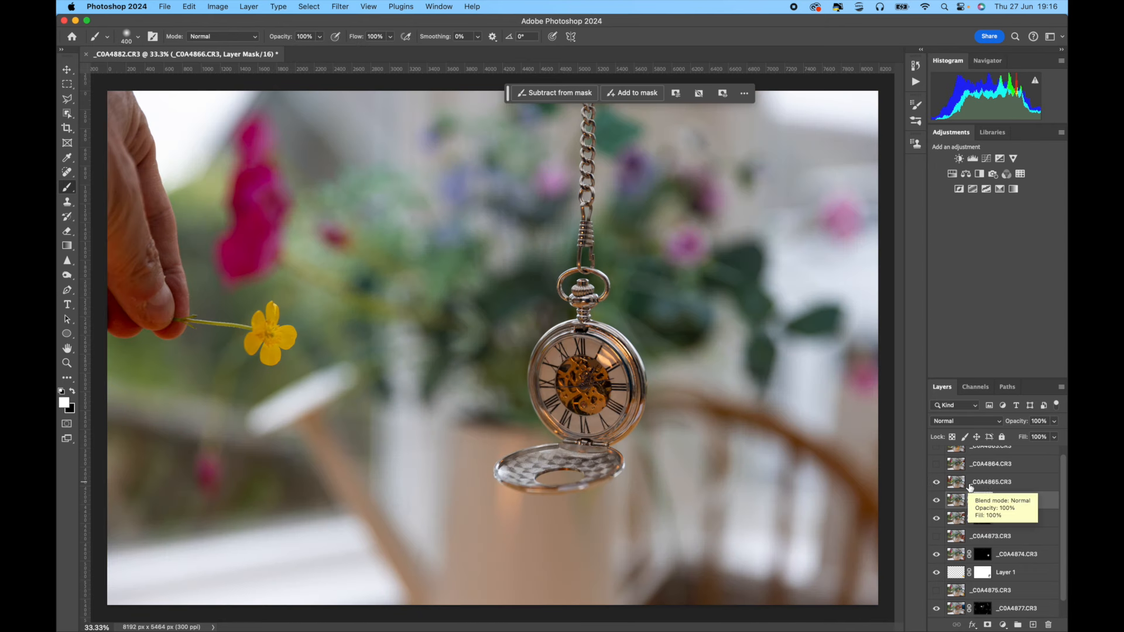
pyautogui.click(936, 483)
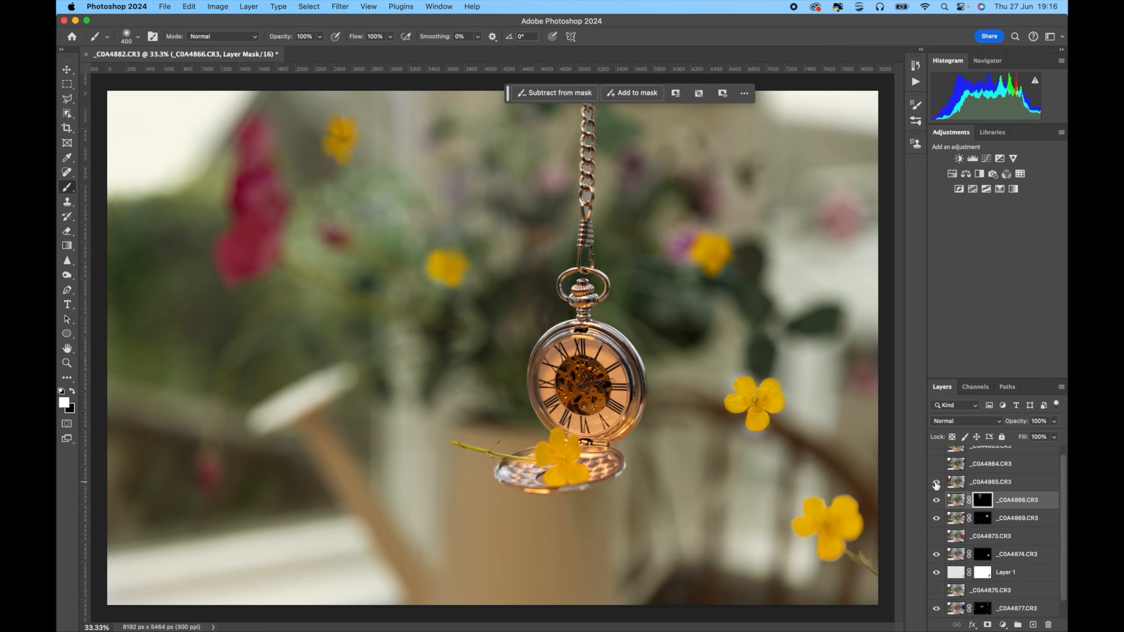
pyautogui.click(936, 484)
pyautogui.click(936, 484)
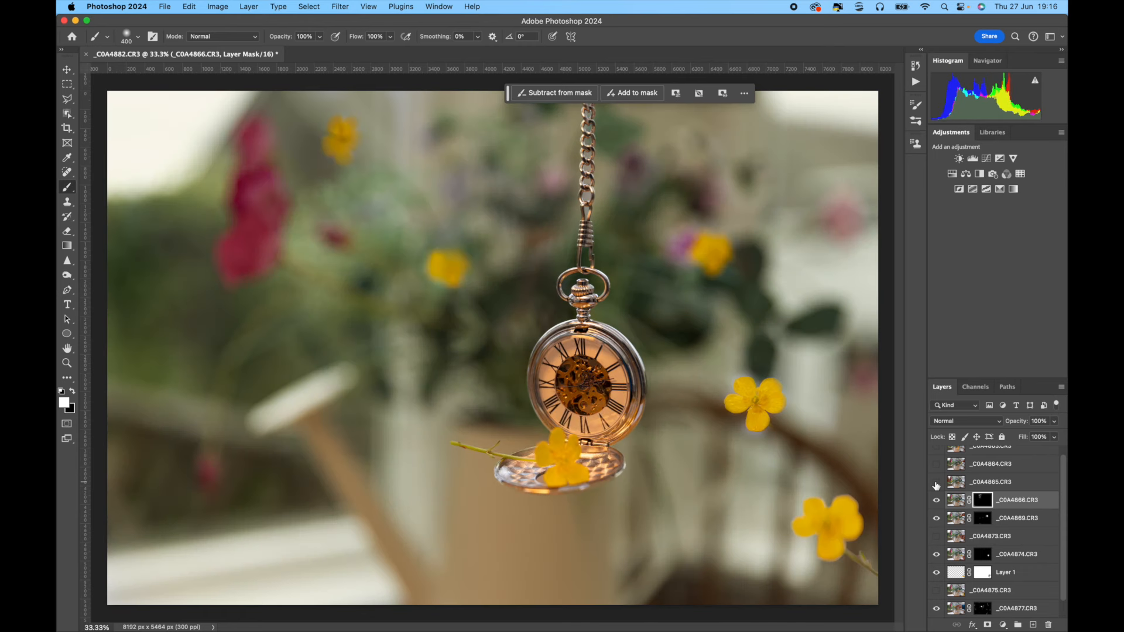
pyautogui.click(936, 483)
pyautogui.click(1007, 482)
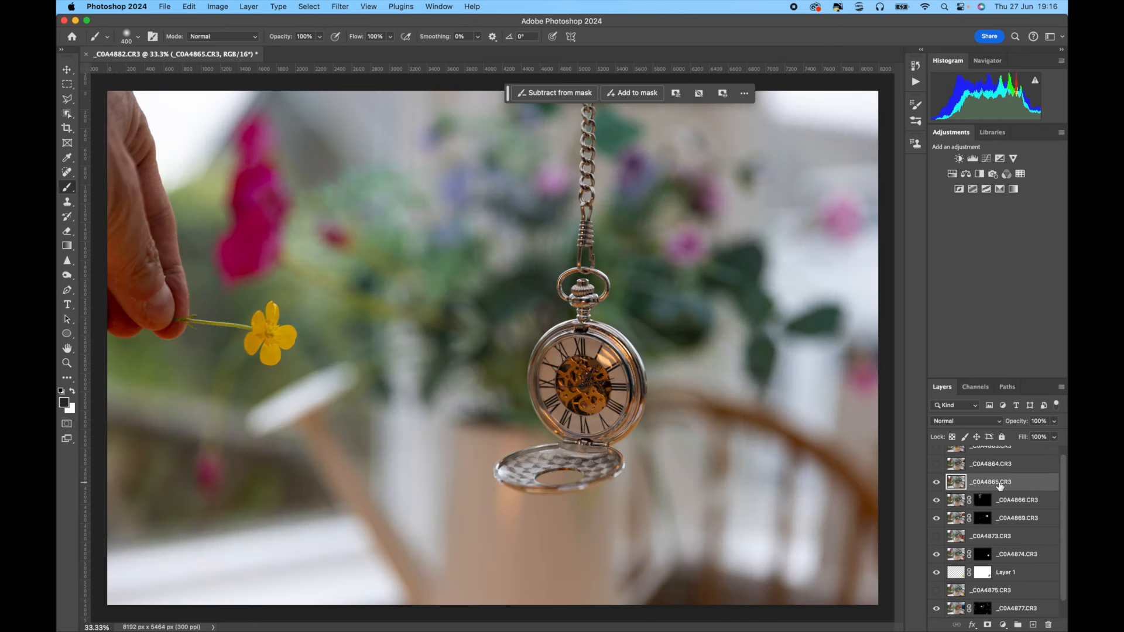
pyautogui.click(988, 626)
# Paint the _C0A4865.CR3 mask black with a 1200 px brush, hiding everything except the yellow flower and its short stem.
pyautogui.click(73, 390)
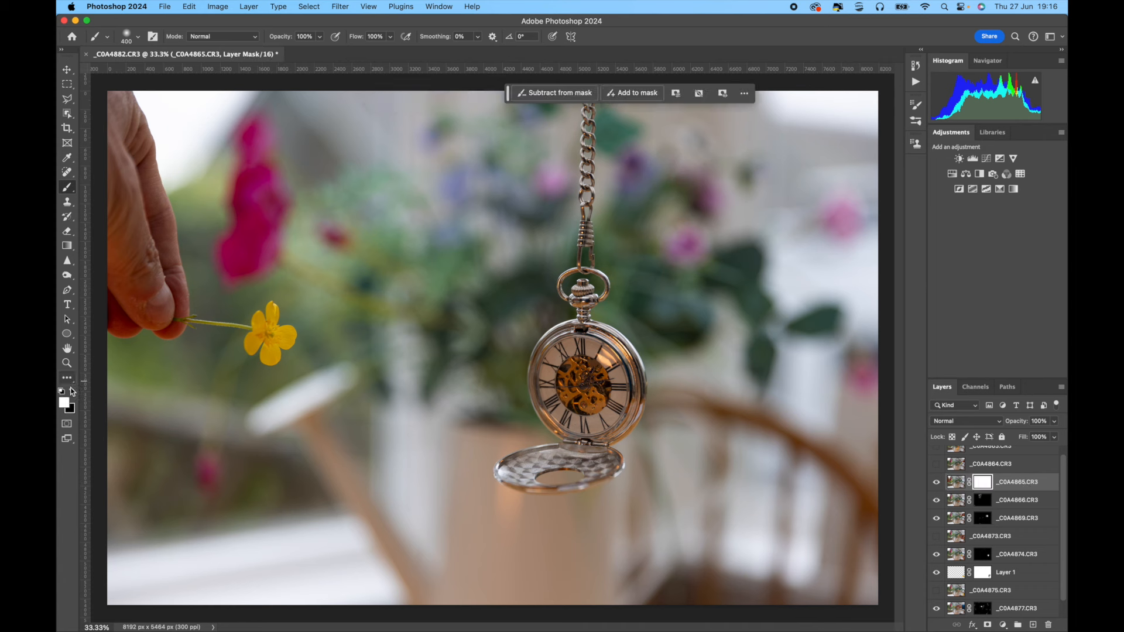
pyautogui.press(']')
pyautogui.press(']')
pyautogui.press(']')
pyautogui.press(']')
pyautogui.press(']')
pyautogui.press(']')
pyautogui.press(']')
pyautogui.press(']')
pyautogui.moveTo(212, 199)
pyautogui.mouseDown()
pyautogui.moveTo(142, 271)
pyautogui.moveTo(155, 334)
pyautogui.moveTo(127, 183)
pyautogui.moveTo(371, 113)
pyautogui.moveTo(306, 156)
pyautogui.moveTo(230, 246)
pyautogui.moveTo(233, 264)
pyautogui.moveTo(328, 269)
pyautogui.moveTo(323, 289)
pyautogui.moveTo(344, 309)
pyautogui.moveTo(331, 373)
pyautogui.moveTo(283, 419)
pyautogui.moveTo(126, 412)
pyautogui.moveTo(84, 436)
pyautogui.moveTo(59, 533)
pyautogui.moveTo(195, 536)
pyautogui.moveTo(107, 532)
pyautogui.moveTo(187, 501)
pyautogui.moveTo(246, 588)
pyautogui.moveTo(619, 500)
pyautogui.moveTo(447, 519)
pyautogui.moveTo(447, 195)
pyautogui.moveTo(389, 113)
pyautogui.mouseUp()
pyautogui.moveTo(601, 112)
pyautogui.mouseDown()
pyautogui.moveTo(545, 397)
pyautogui.moveTo(627, 506)
pyautogui.moveTo(756, 494)
pyautogui.moveTo(857, 407)
pyautogui.moveTo(826, 515)
pyautogui.moveTo(772, 448)
pyautogui.moveTo(729, 478)
pyautogui.moveTo(671, 592)
pyautogui.moveTo(846, 539)
pyautogui.moveTo(840, 220)
pyautogui.moveTo(852, 176)
pyautogui.moveTo(647, 134)
pyautogui.moveTo(755, 199)
pyautogui.moveTo(790, 389)
pyautogui.mouseUp()
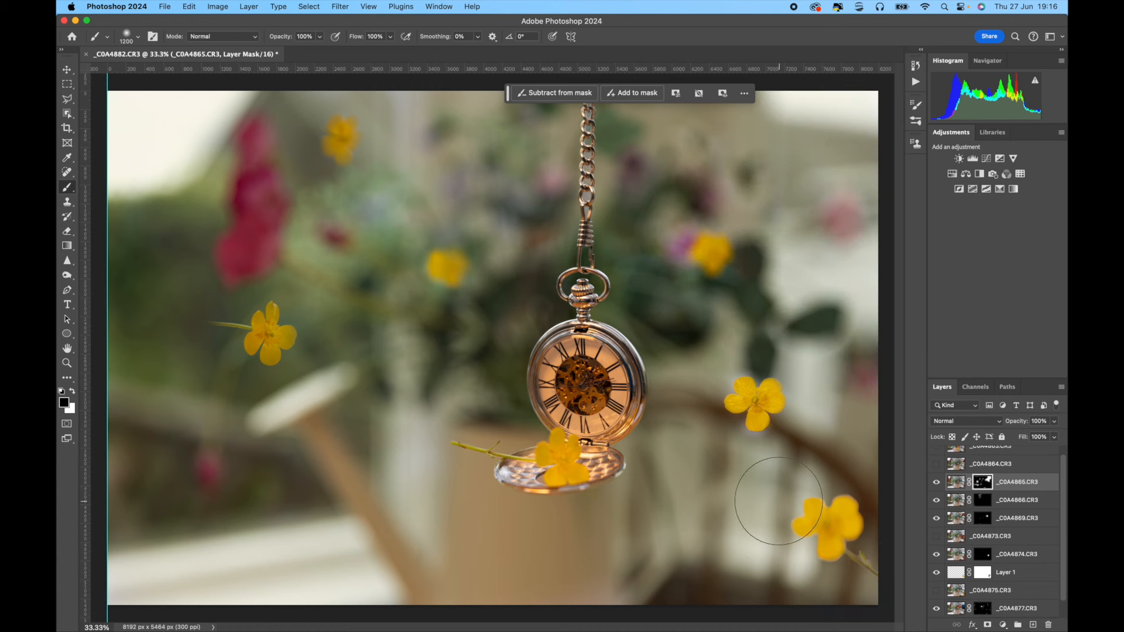
pyautogui.moveTo(416, 552)
pyautogui.mouseDown()
pyautogui.moveTo(303, 593)
pyautogui.moveTo(278, 557)
pyautogui.moveTo(191, 506)
pyautogui.moveTo(494, 485)
pyautogui.mouseUp()
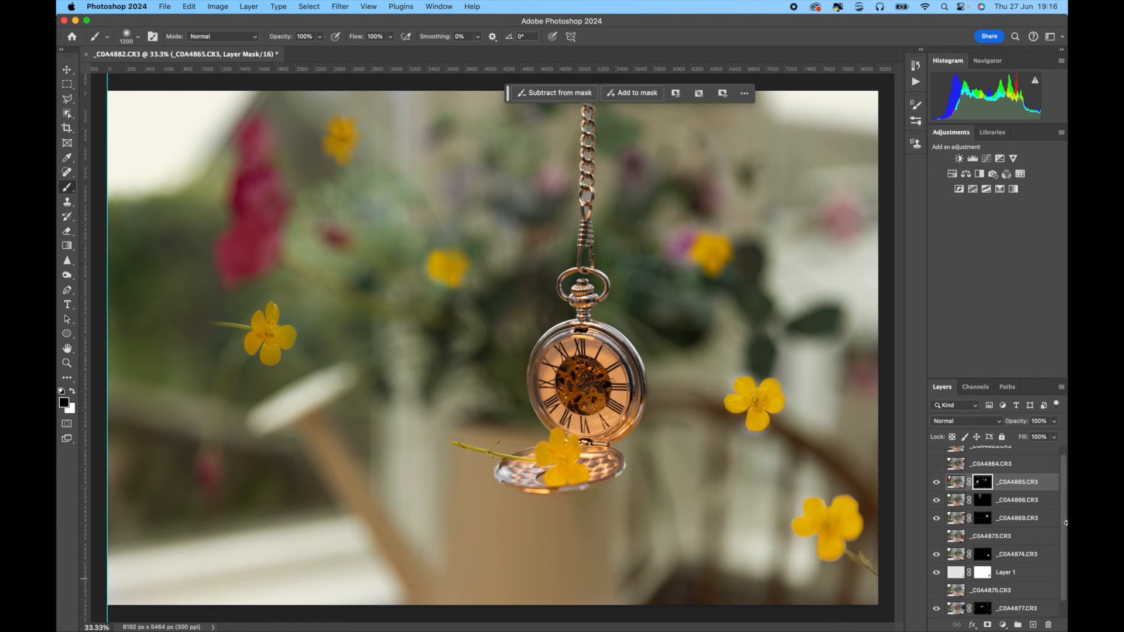
# Set the opacity of layer _C0A4865.CR3 to 84% and lower the opacity of layer _C0A4869.CR3 to soften its flower.
pyautogui.click(1055, 423)
pyautogui.moveTo(1052, 437)
pyautogui.mouseDown()
pyautogui.moveTo(1000, 443)
pyautogui.moveTo(1048, 442)
pyautogui.mouseUp()
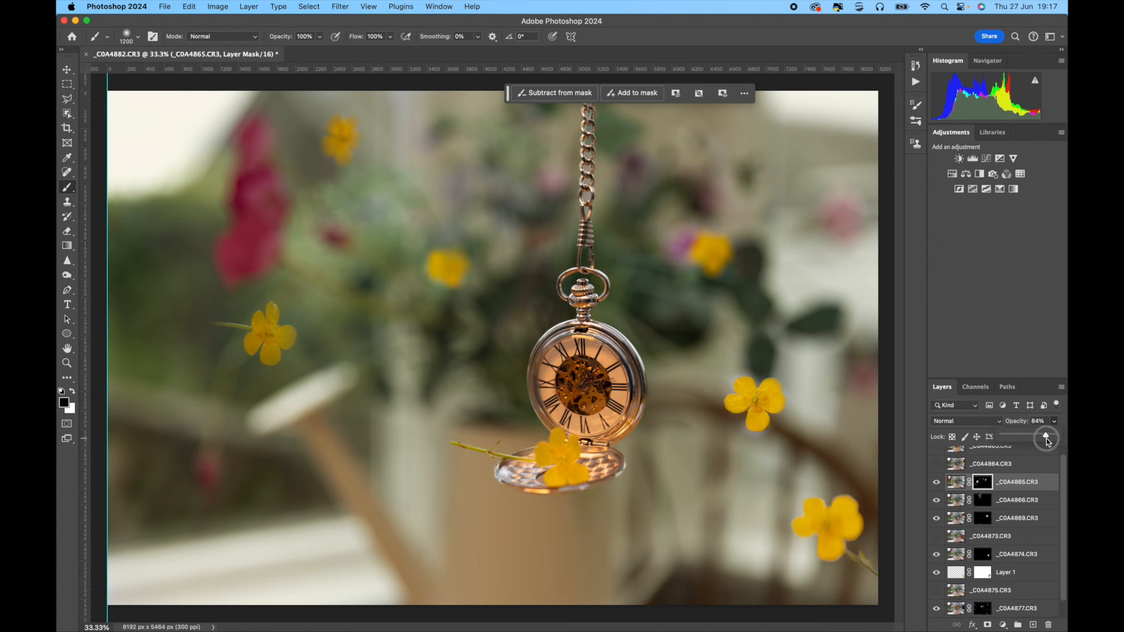
pyautogui.click(1019, 520)
pyautogui.click(936, 518)
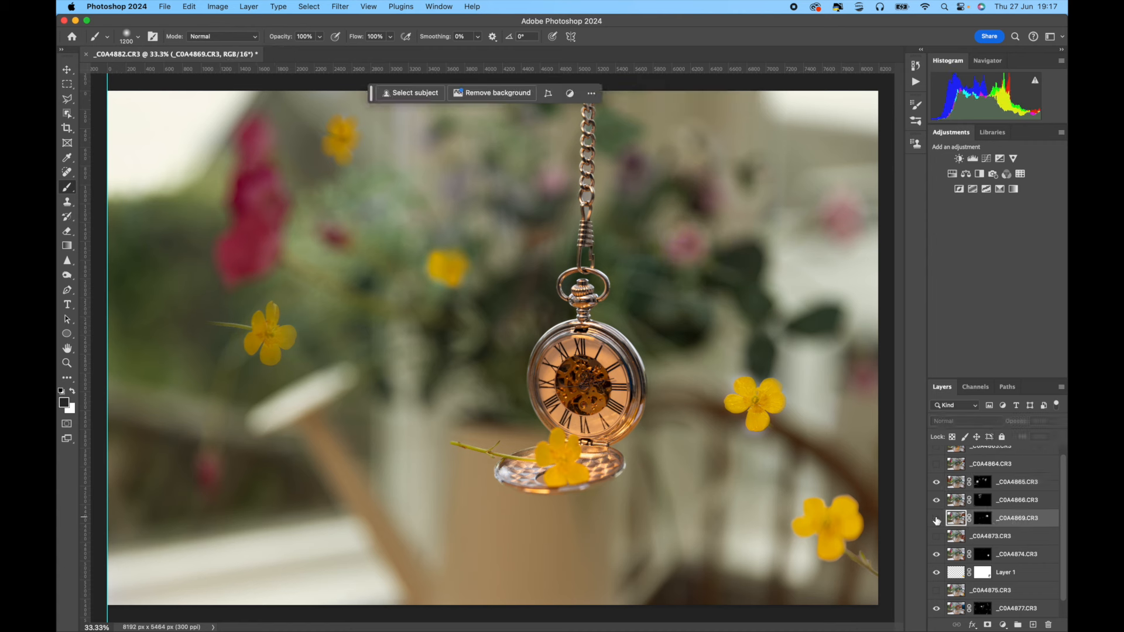
pyautogui.click(936, 518)
pyautogui.click(1053, 437)
pyautogui.moveTo(1054, 438); pyautogui.dragTo(1035, 438)
# Identify the flower on layer _C0A4874.CR3 by toggling its visibility, and set the layer's opacity to 78%.
pyautogui.click(974, 555)
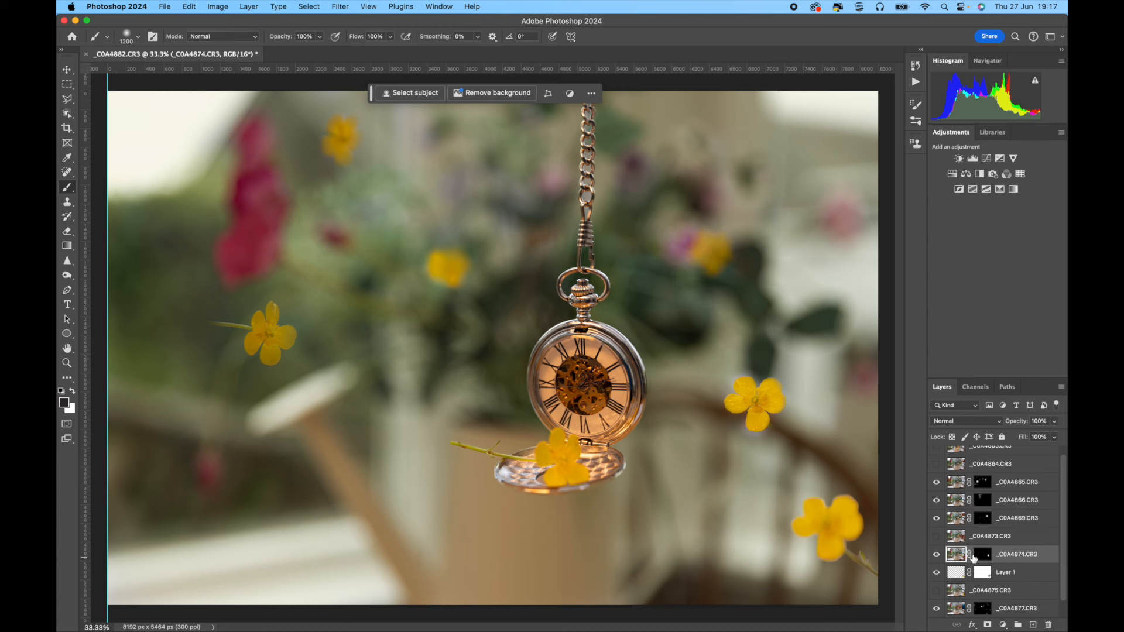
pyautogui.click(937, 555)
pyautogui.click(937, 555)
pyautogui.click(1056, 422)
pyautogui.moveTo(1046, 438); pyautogui.dragTo(1043, 436)
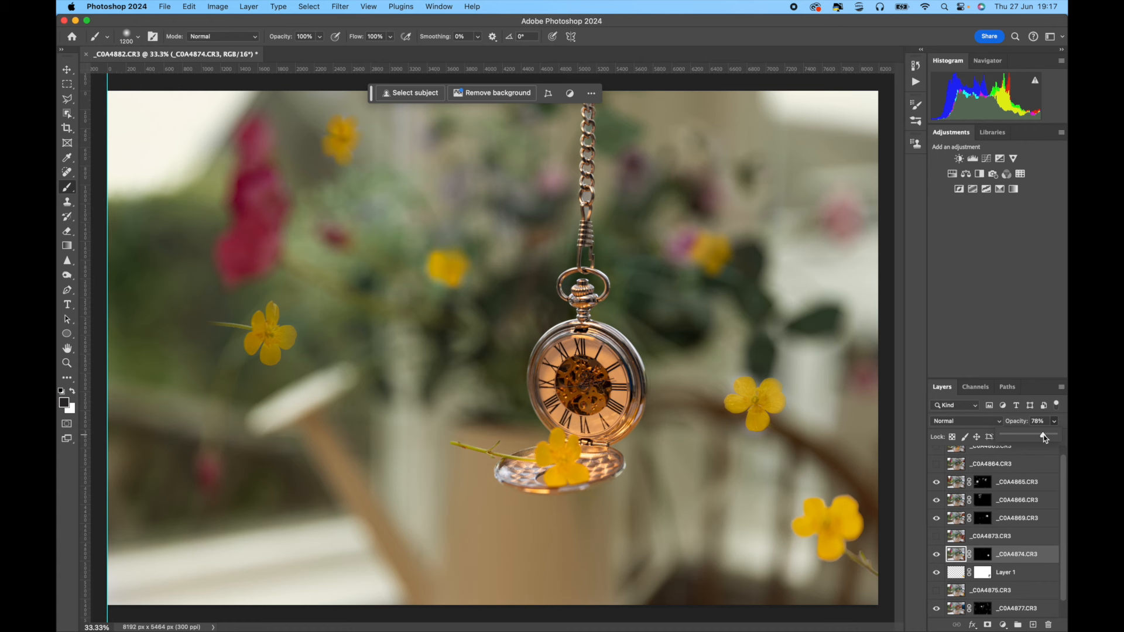
# Set the opacity of layer _C0A4877.CR3 to 81% and of Layer 1 to 78%.
pyautogui.click(1006, 609)
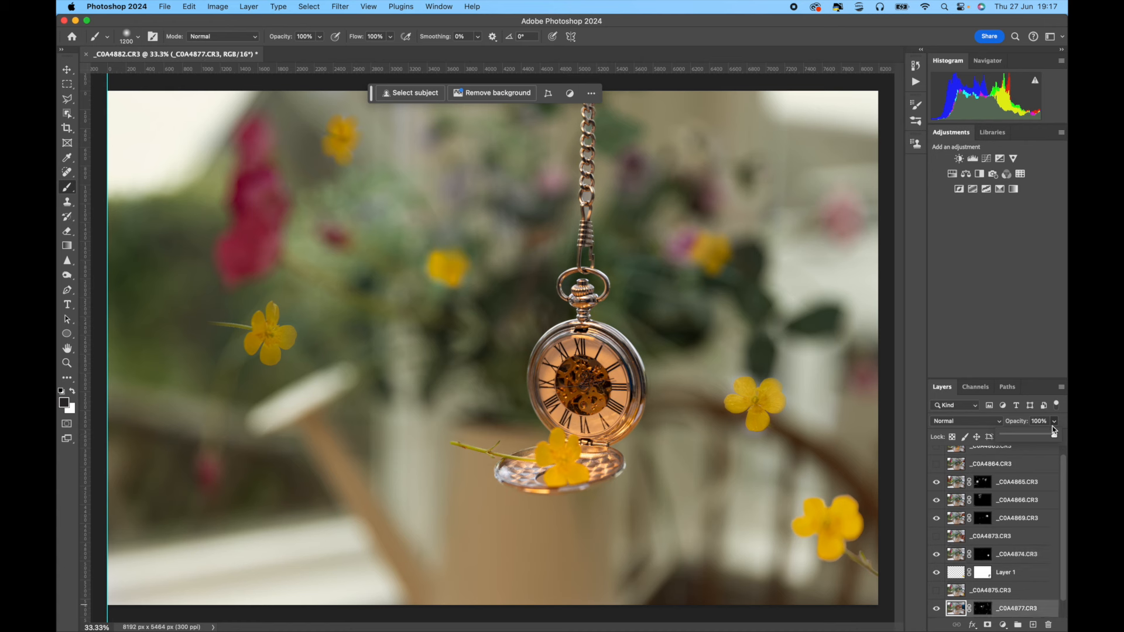
pyautogui.moveTo(1044, 435); pyautogui.dragTo(1040, 435)
pyautogui.scroll(-1, 982, 572)
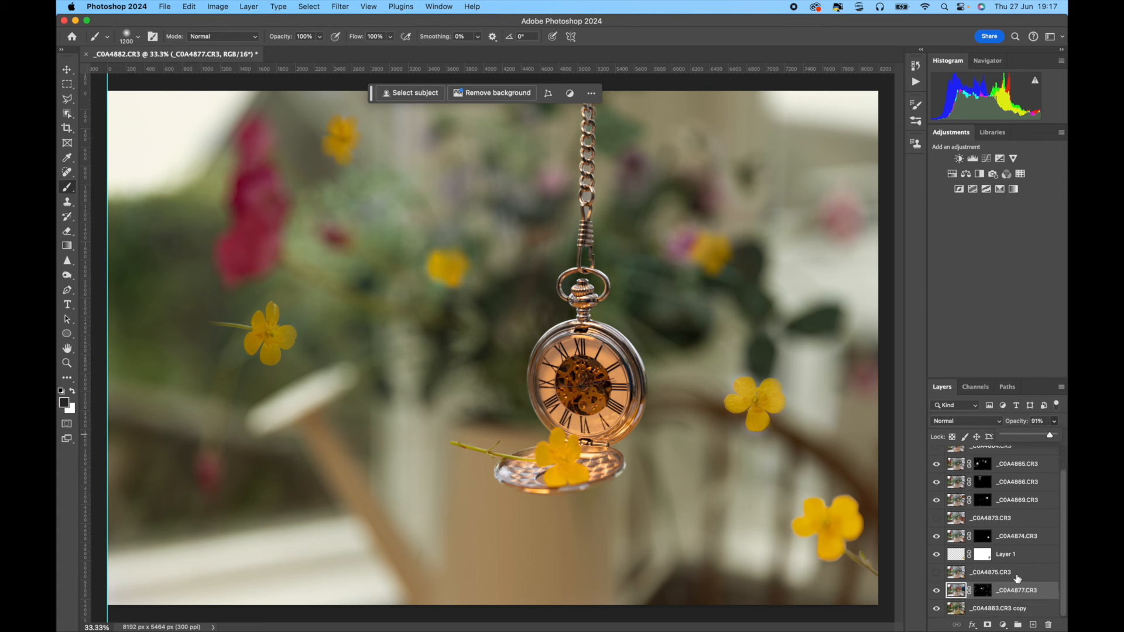
pyautogui.click(1008, 554)
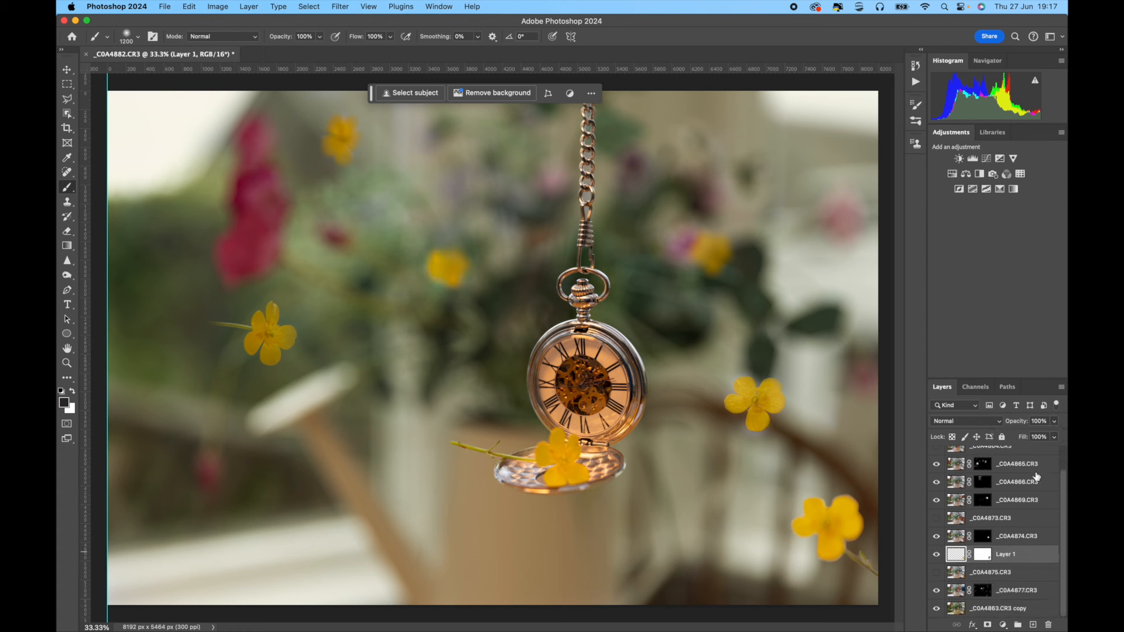
pyautogui.click(1055, 425)
pyautogui.moveTo(1047, 439); pyautogui.dragTo(1040, 441)
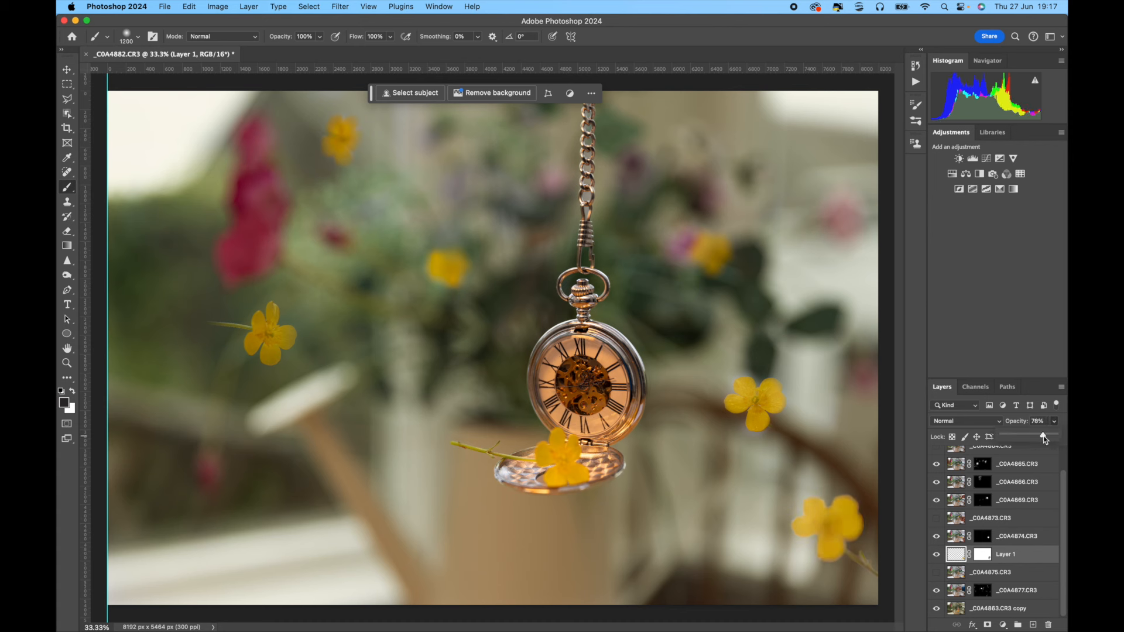
# Show layer _C0A4864.CR3 and add a layer mask to it.
pyautogui.scroll(2, 998, 477)
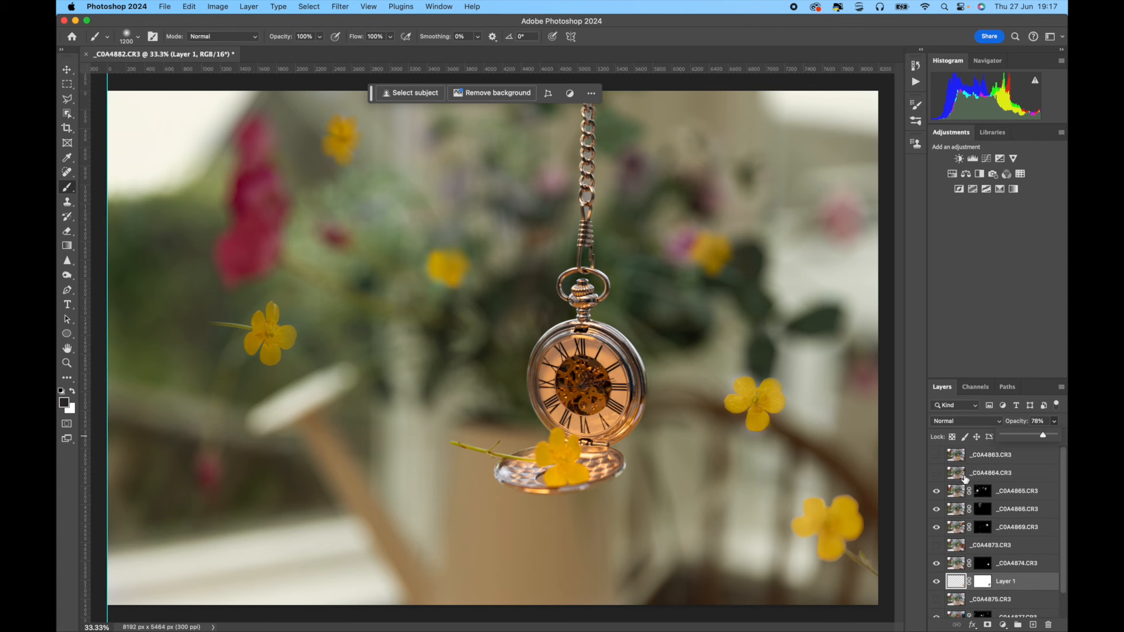
pyautogui.click(938, 476)
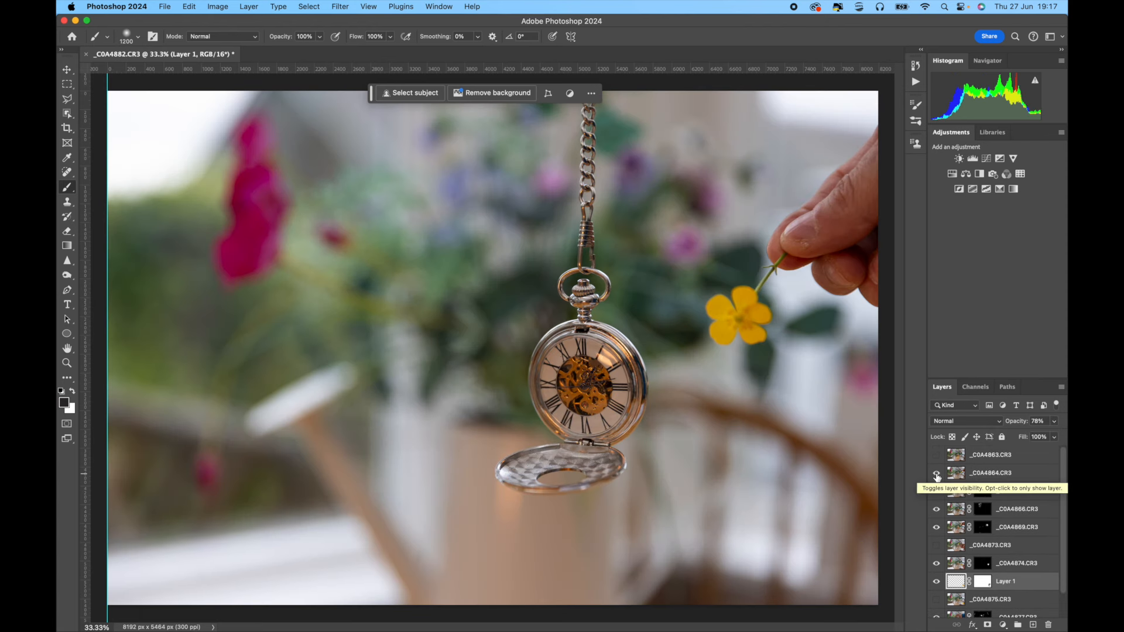
pyautogui.click(997, 475)
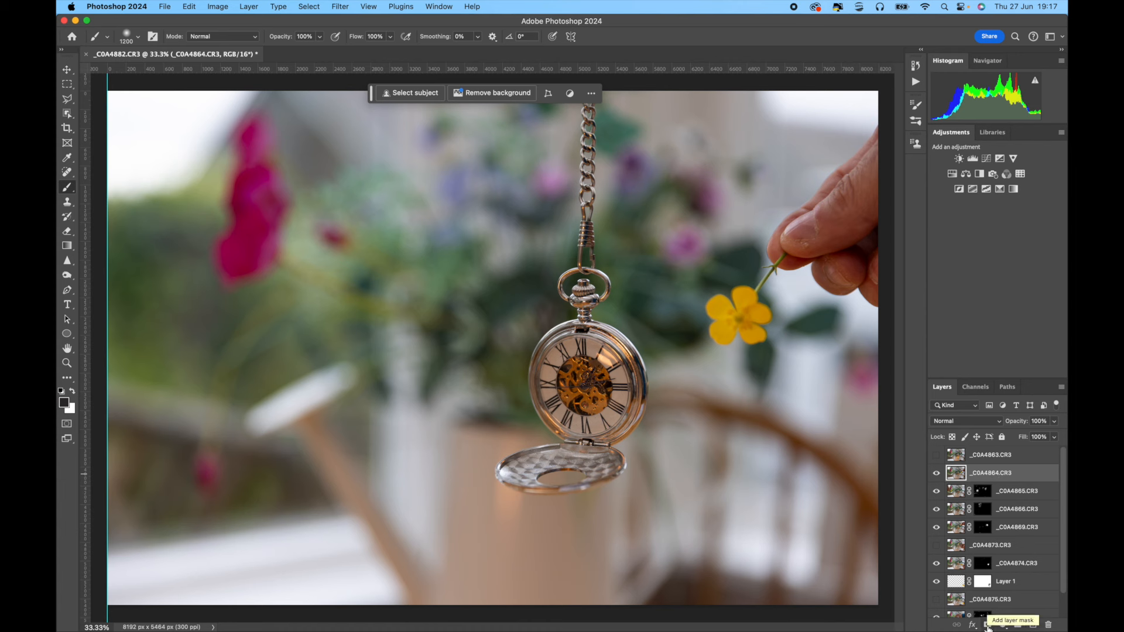
pyautogui.click(987, 626)
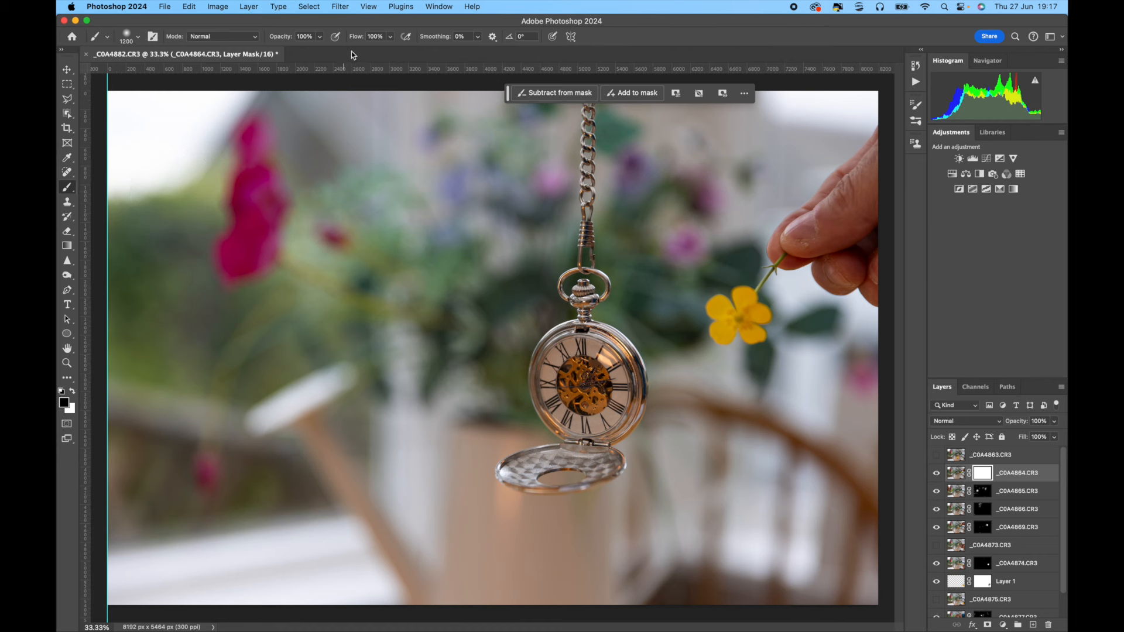
# Paint the _C0A4864.CR3 mask black with a 1200 px brush, hiding the hand and surroundings and keeping only the yellow flower.
pyautogui.moveTo(251, 138)
pyautogui.mouseDown()
pyautogui.moveTo(193, 330)
pyautogui.moveTo(364, 163)
pyautogui.moveTo(427, 188)
pyautogui.moveTo(208, 120)
pyautogui.moveTo(133, 116)
pyautogui.mouseUp()
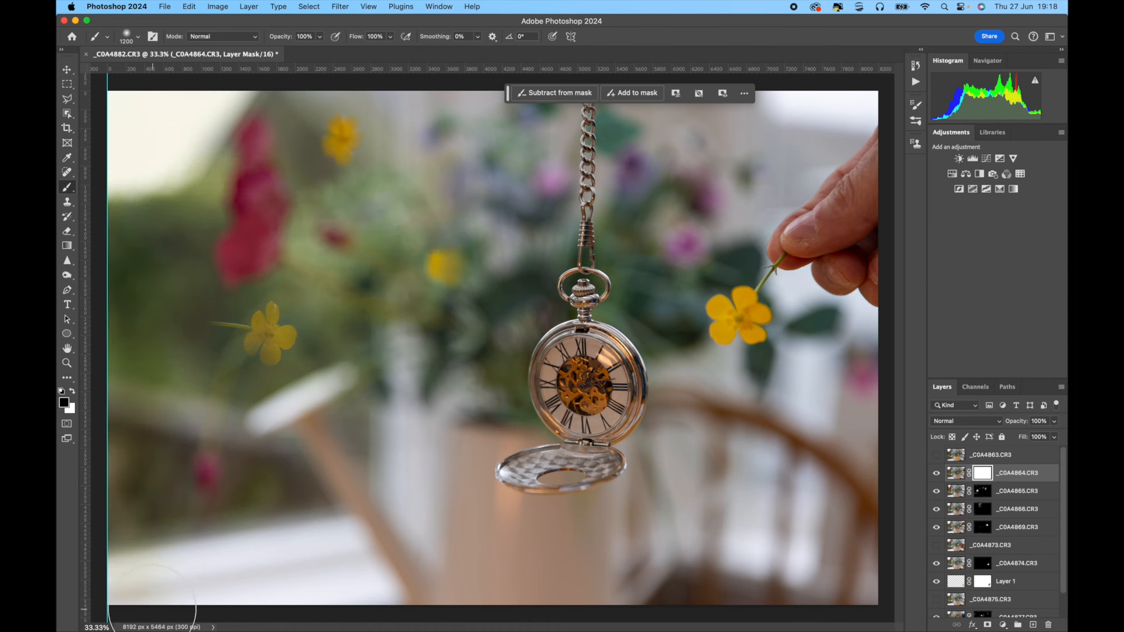
pyautogui.moveTo(310, 390)
pyautogui.mouseDown()
pyautogui.moveTo(377, 158)
pyautogui.moveTo(402, 219)
pyautogui.moveTo(358, 431)
pyautogui.moveTo(504, 454)
pyautogui.moveTo(579, 386)
pyautogui.mouseUp()
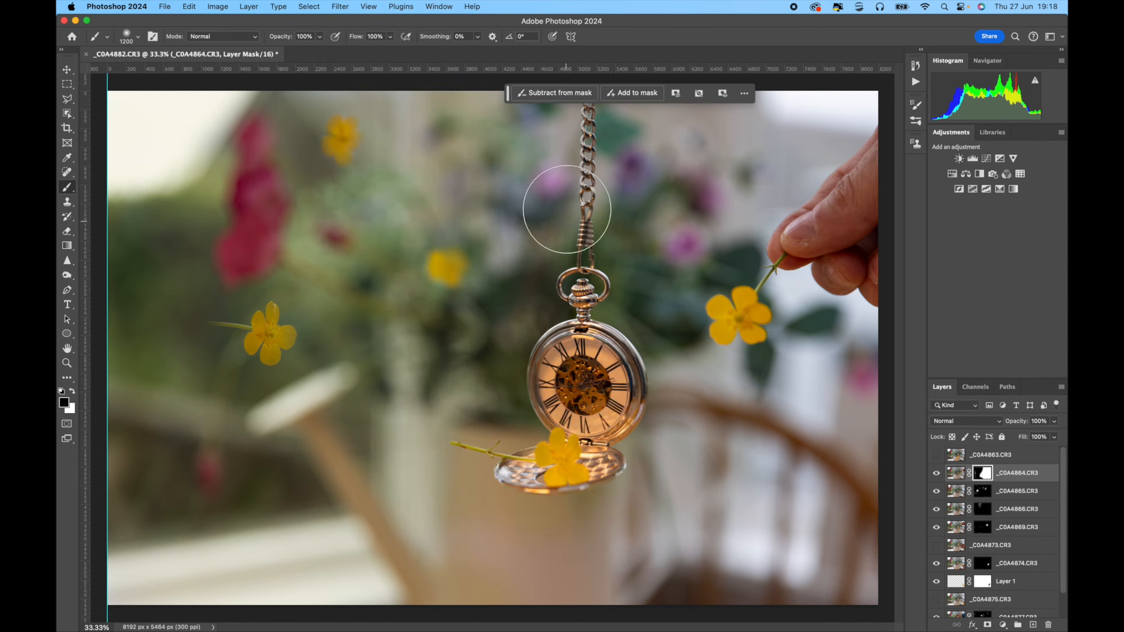
pyautogui.moveTo(430, 497)
pyautogui.mouseDown()
pyautogui.moveTo(437, 507)
pyautogui.moveTo(690, 510)
pyautogui.moveTo(853, 621)
pyautogui.moveTo(703, 527)
pyautogui.mouseUp()
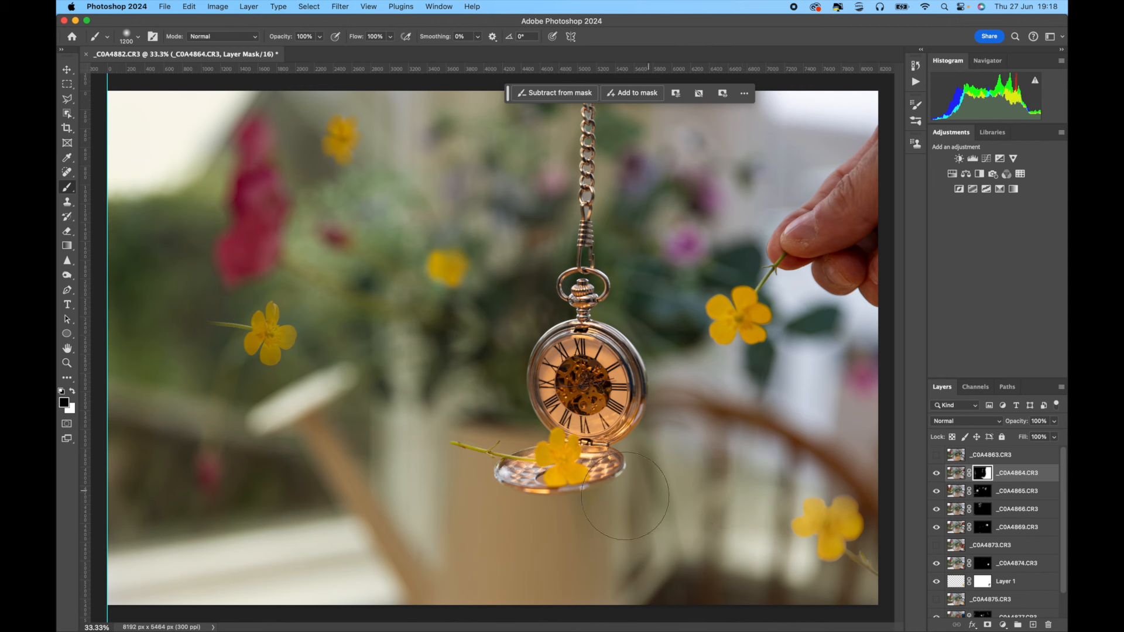
pyautogui.click(752, 403)
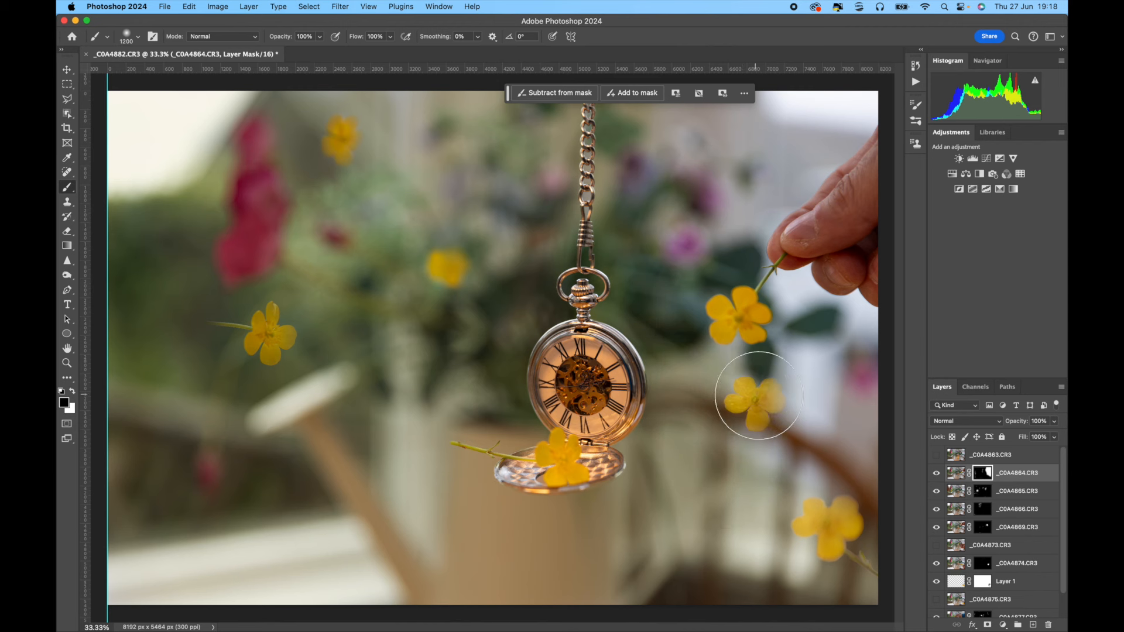
pyautogui.moveTo(854, 281)
pyautogui.mouseDown()
pyautogui.moveTo(777, 188)
pyautogui.moveTo(789, 235)
pyautogui.moveTo(849, 223)
pyautogui.moveTo(853, 188)
pyautogui.mouseUp()
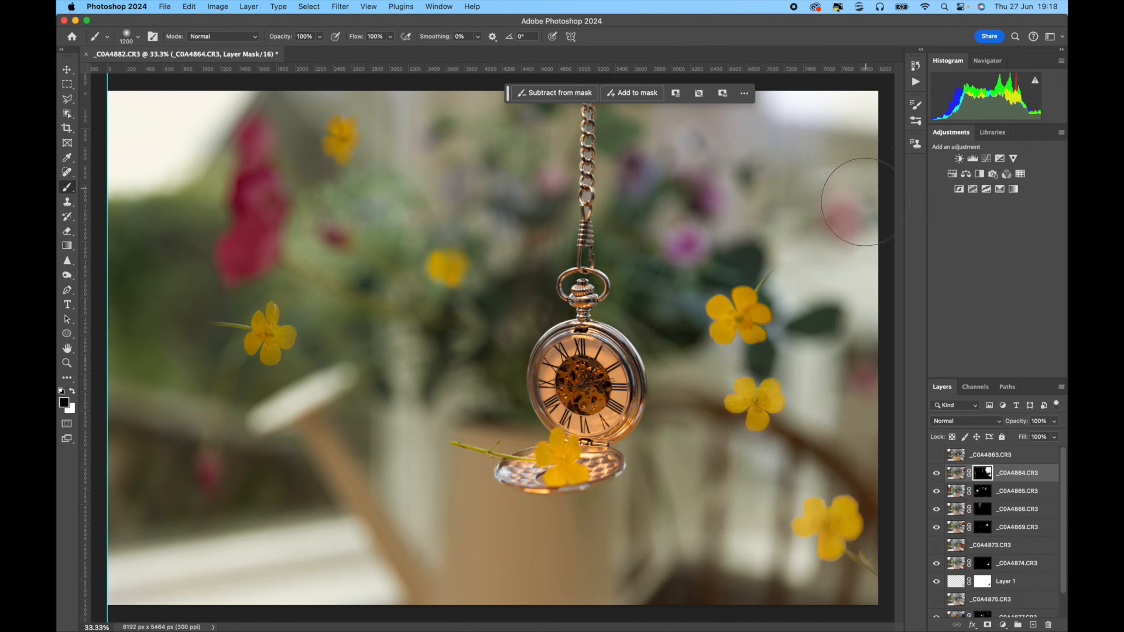
pyautogui.moveTo(695, 219); pyautogui.dragTo(710, 252)
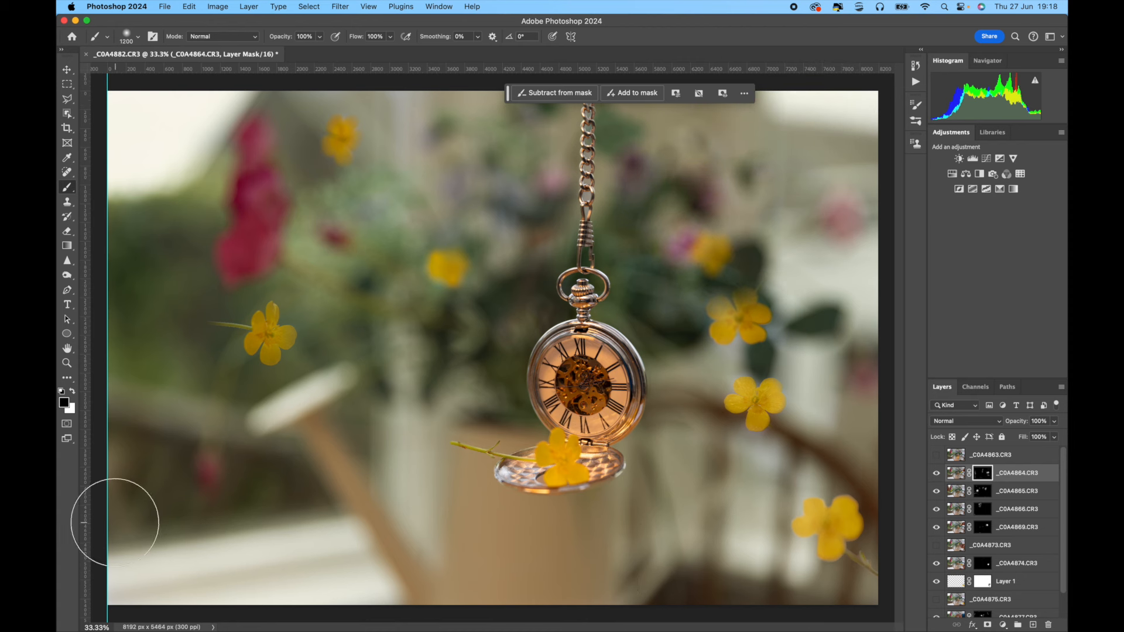
pyautogui.click(69, 158)
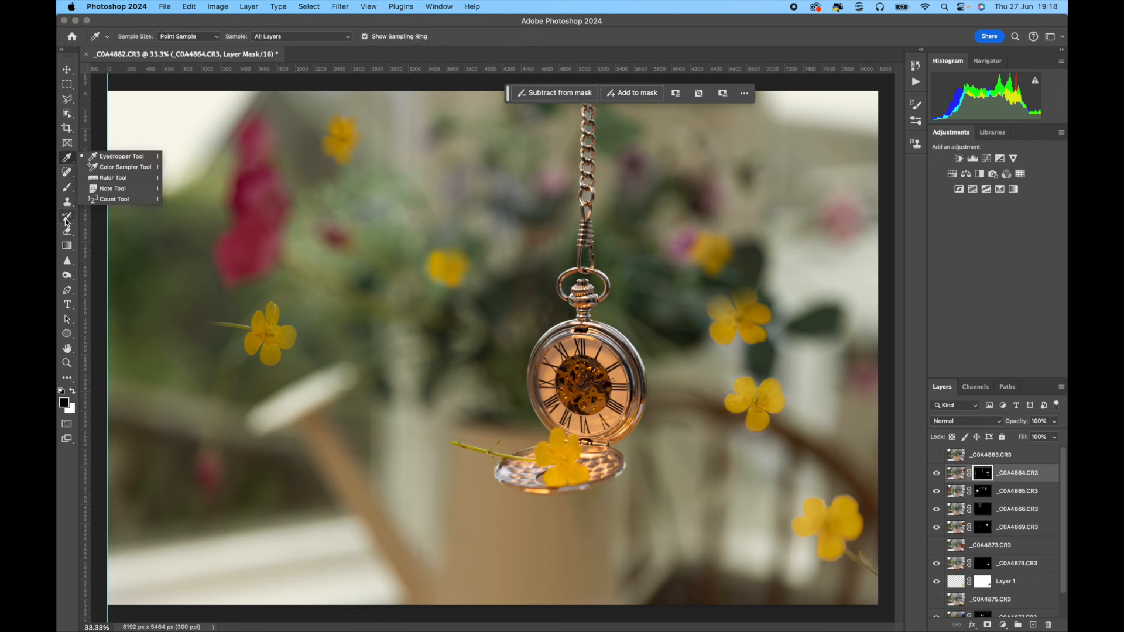
# Set the opacity of layer _C0A4864.CR3 to 87% and check layer _C0A4863.CR3 by toggling its visibility.
pyautogui.click(68, 188)
pyautogui.click(71, 391)
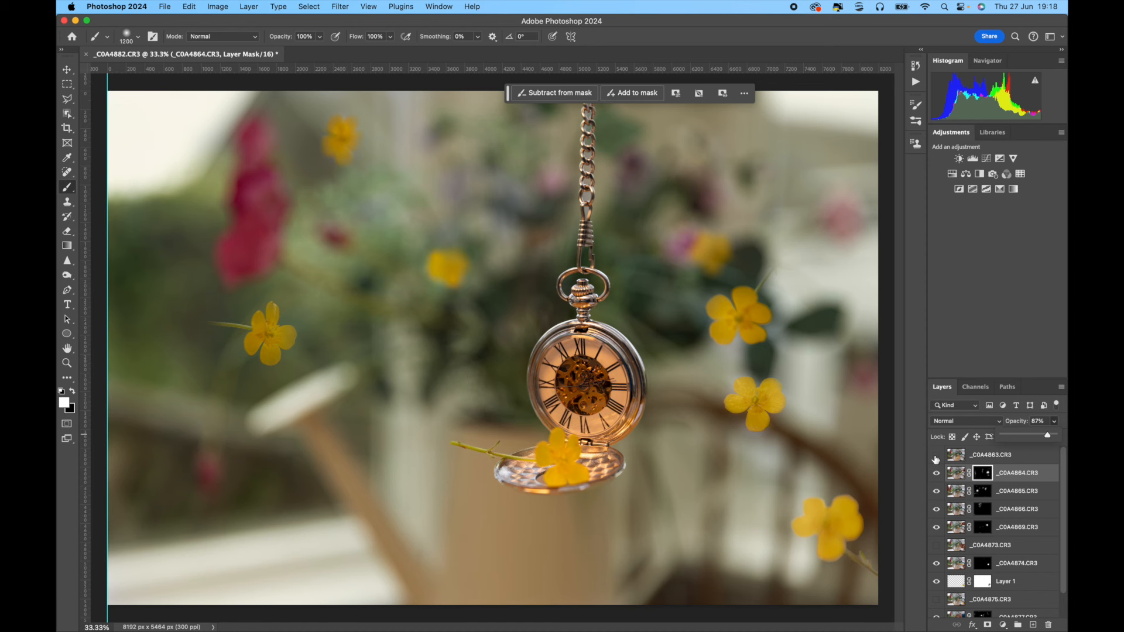
pyautogui.click(936, 456)
pyautogui.click(936, 456)
pyautogui.click(992, 461)
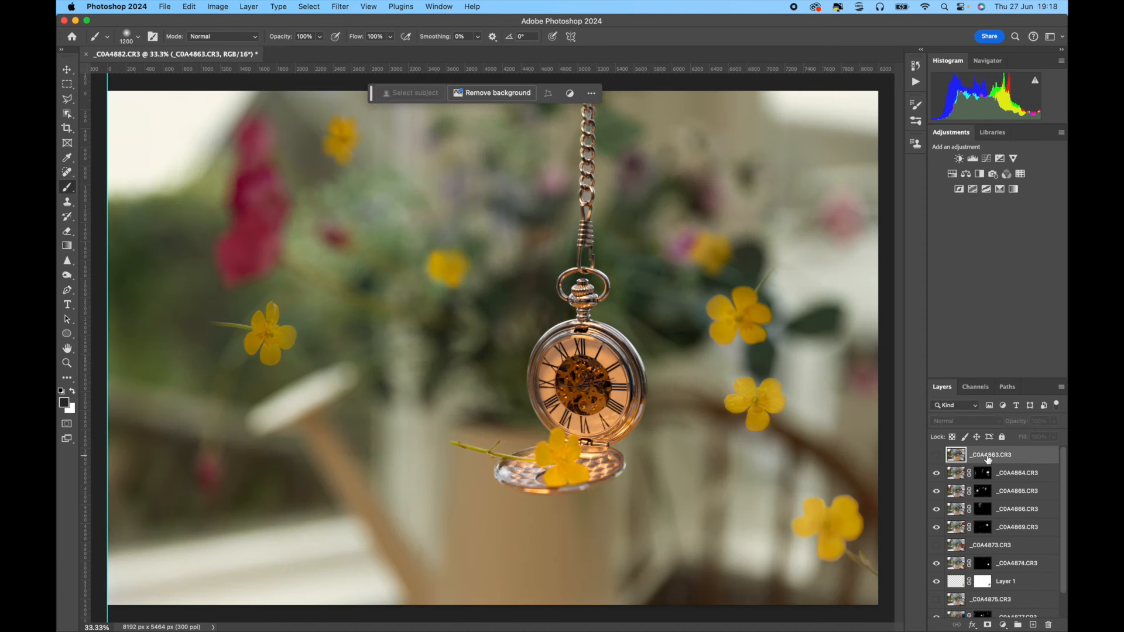
pyautogui.scroll(-1, 983, 529)
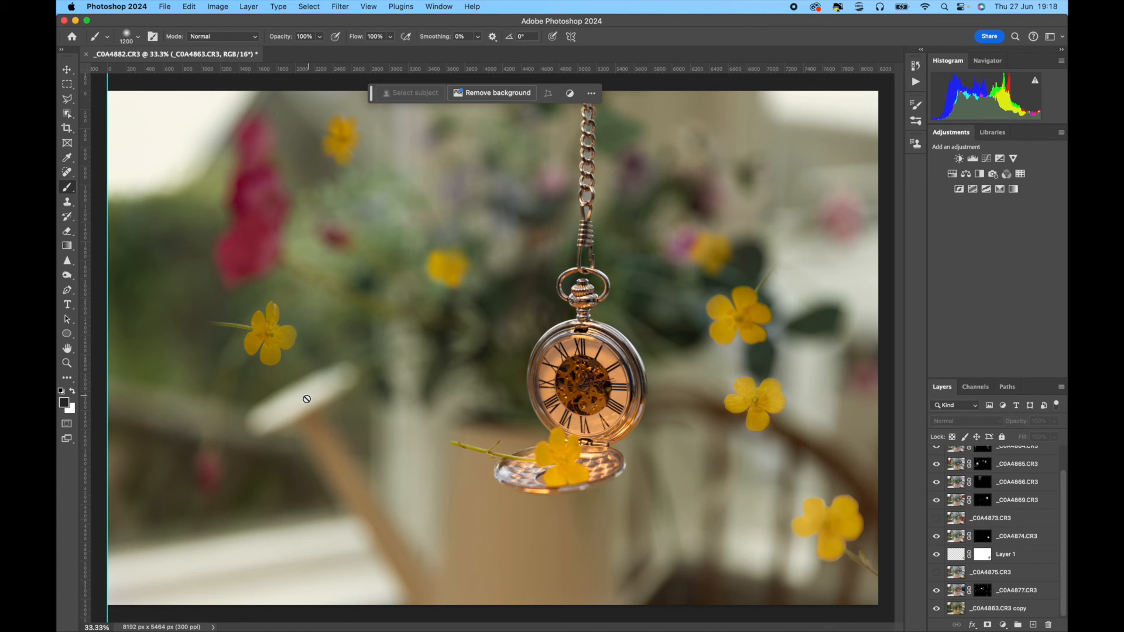
pyautogui.scroll(2, 981, 563)
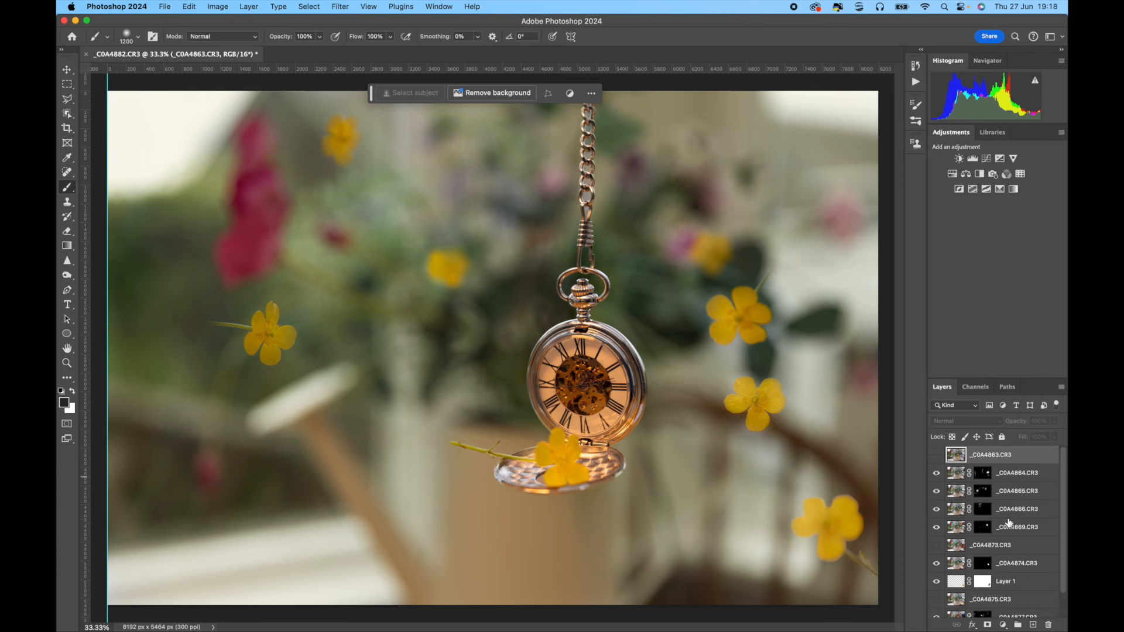
# Flatten the image into a single background layer, discarding the hidden layers.
pyautogui.click(1013, 475)
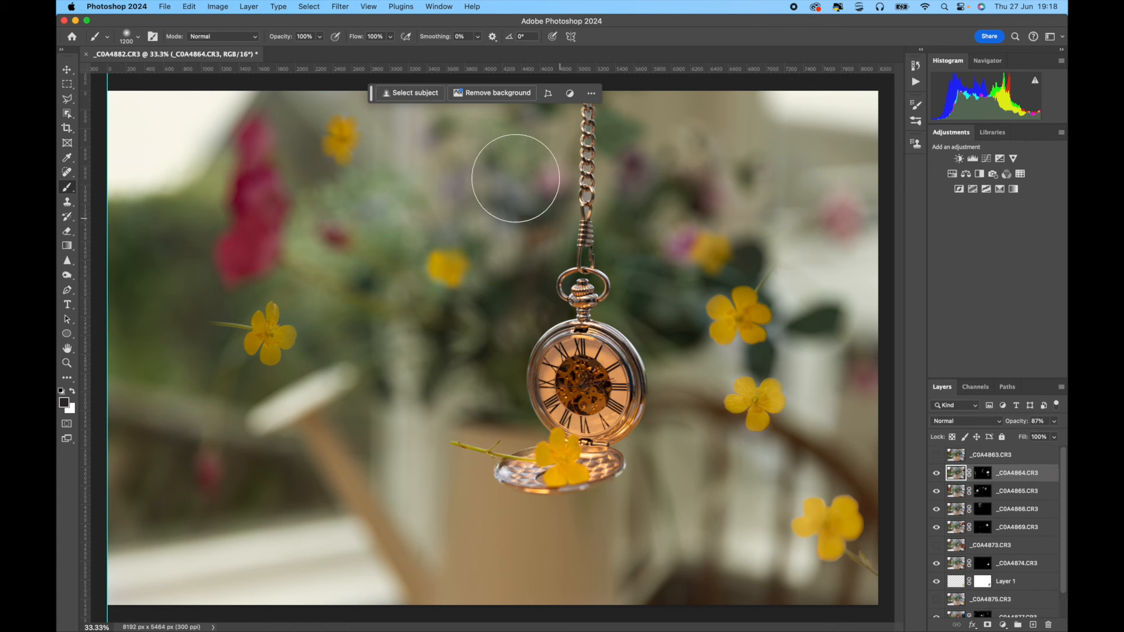
pyautogui.click(249, 7)
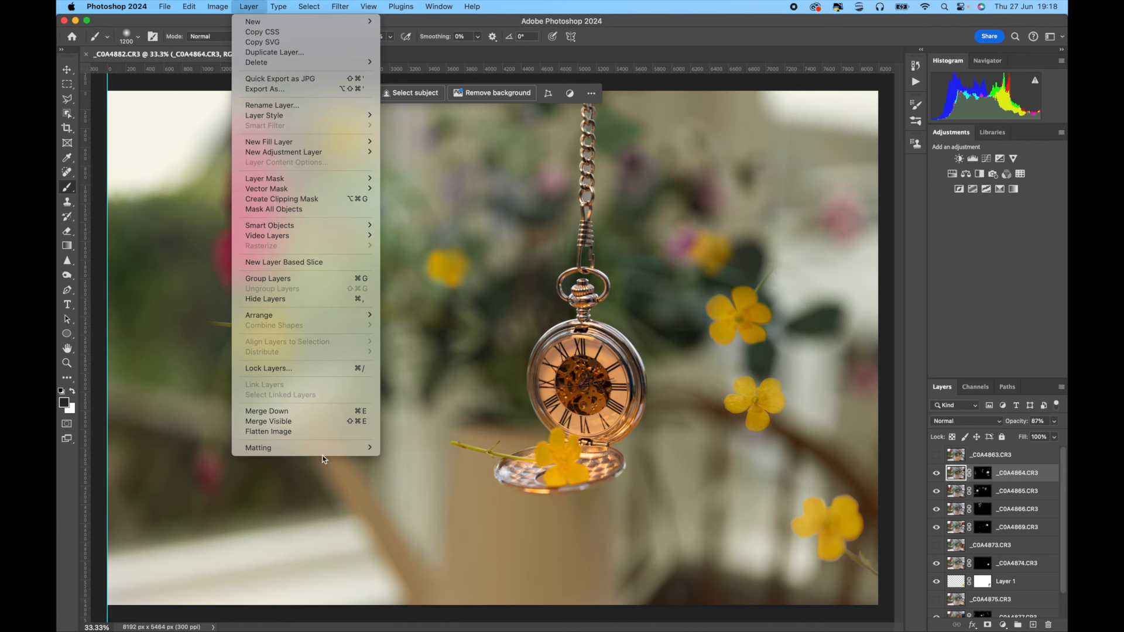
pyautogui.click(317, 432)
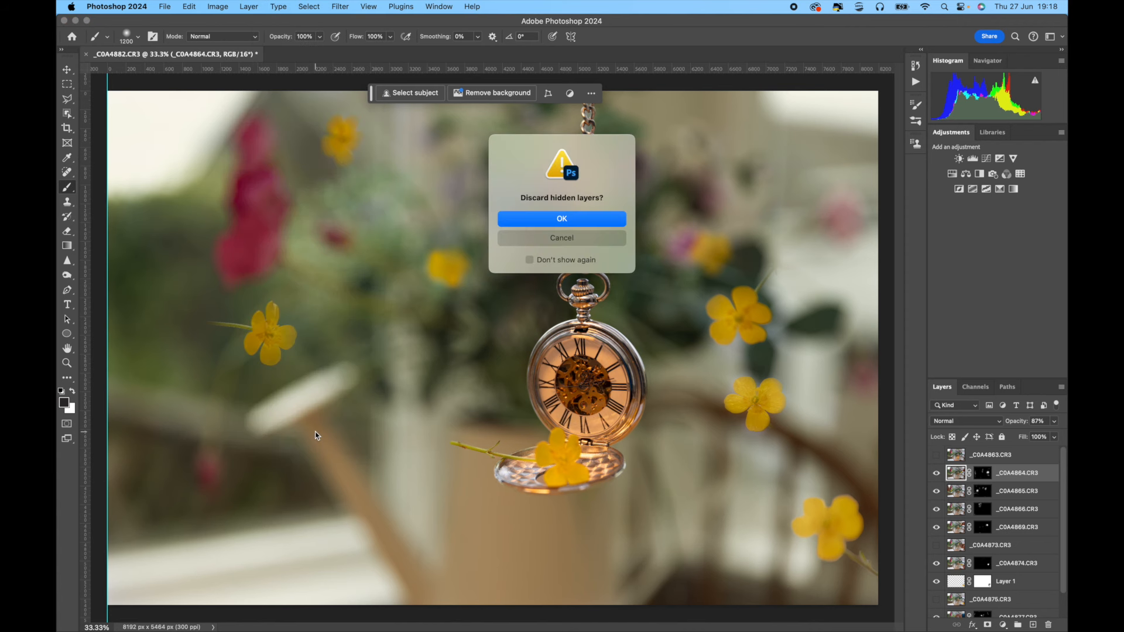
pyautogui.click(562, 219)
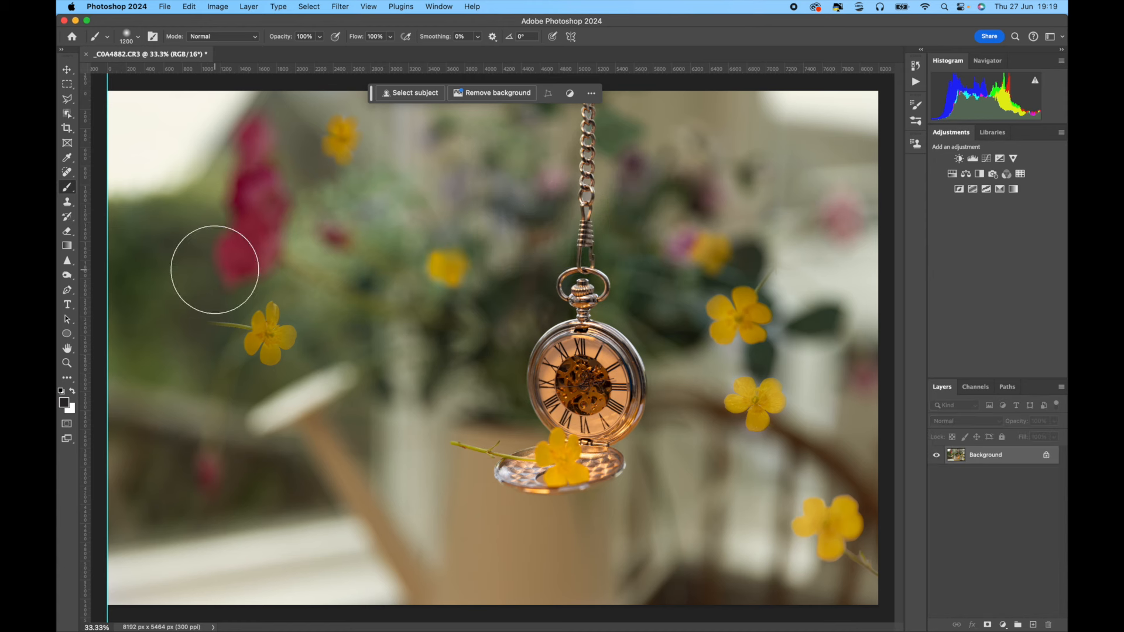
# Crop the image to a 1:1 square of about 5169 px framing the pocket watch, leaving out the lower-right flower.
pyautogui.click(68, 129)
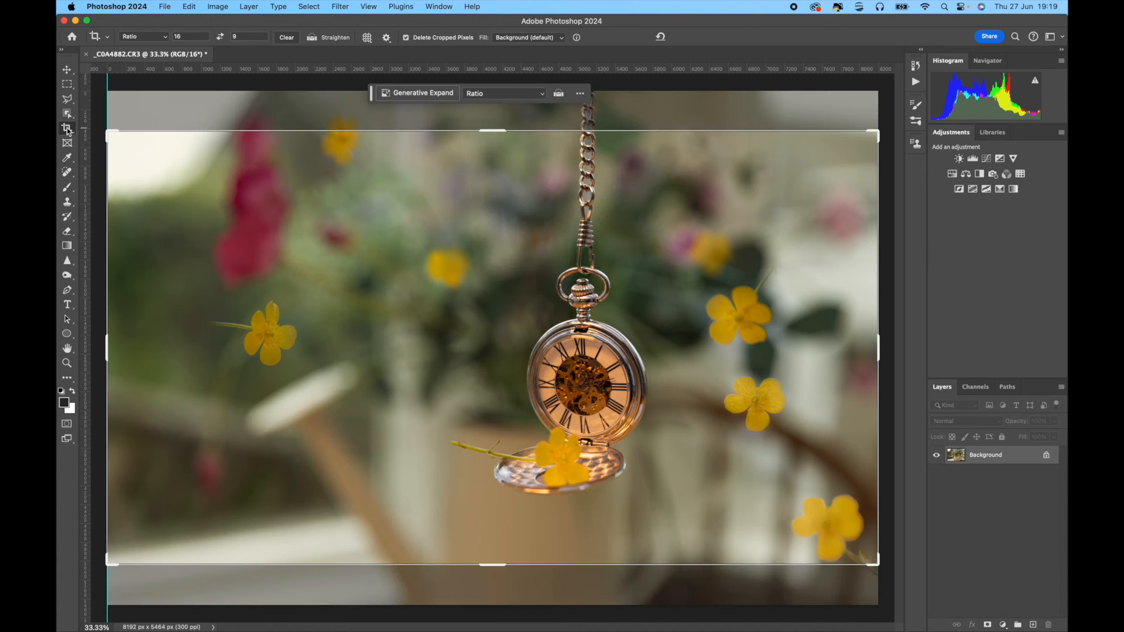
pyautogui.click(144, 36)
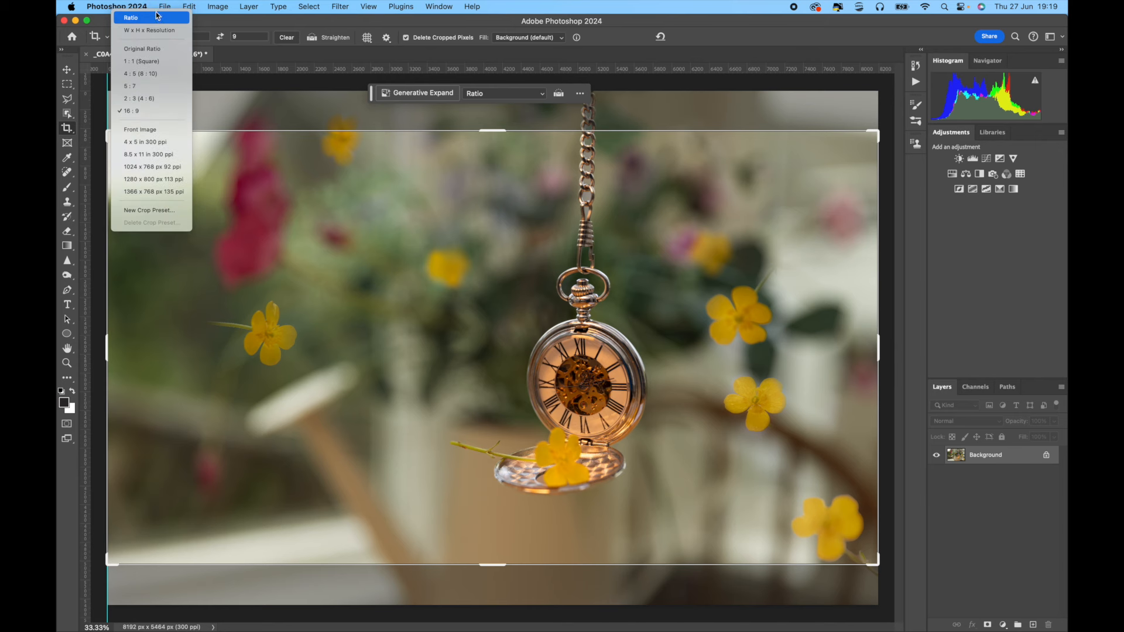
pyautogui.click(143, 61)
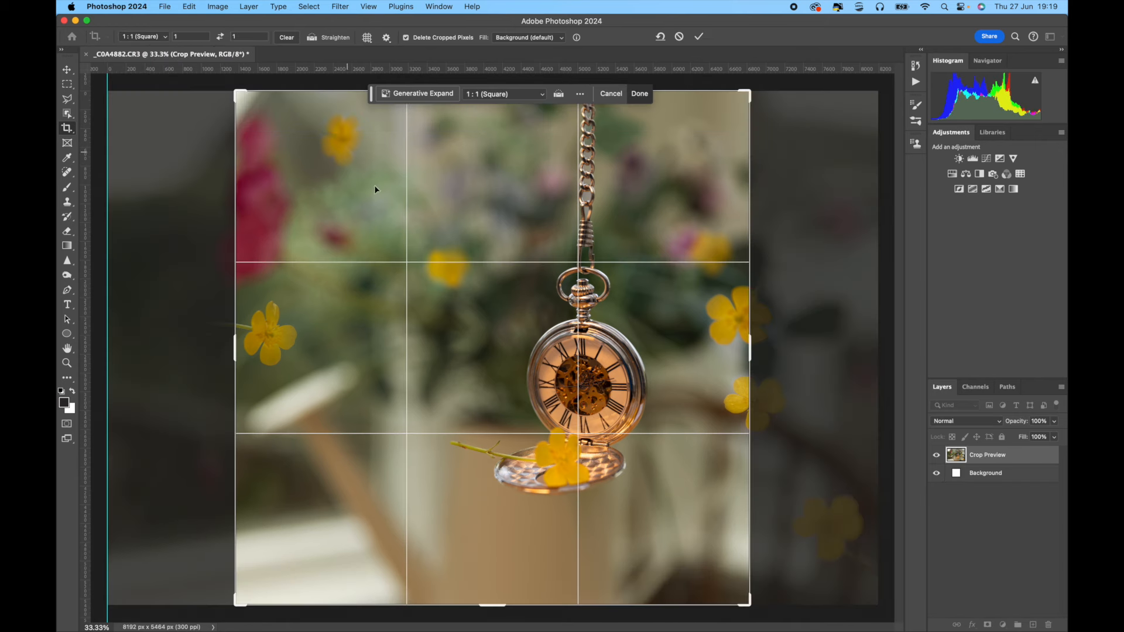
pyautogui.moveTo(386, 258); pyautogui.dragTo(353, 260)
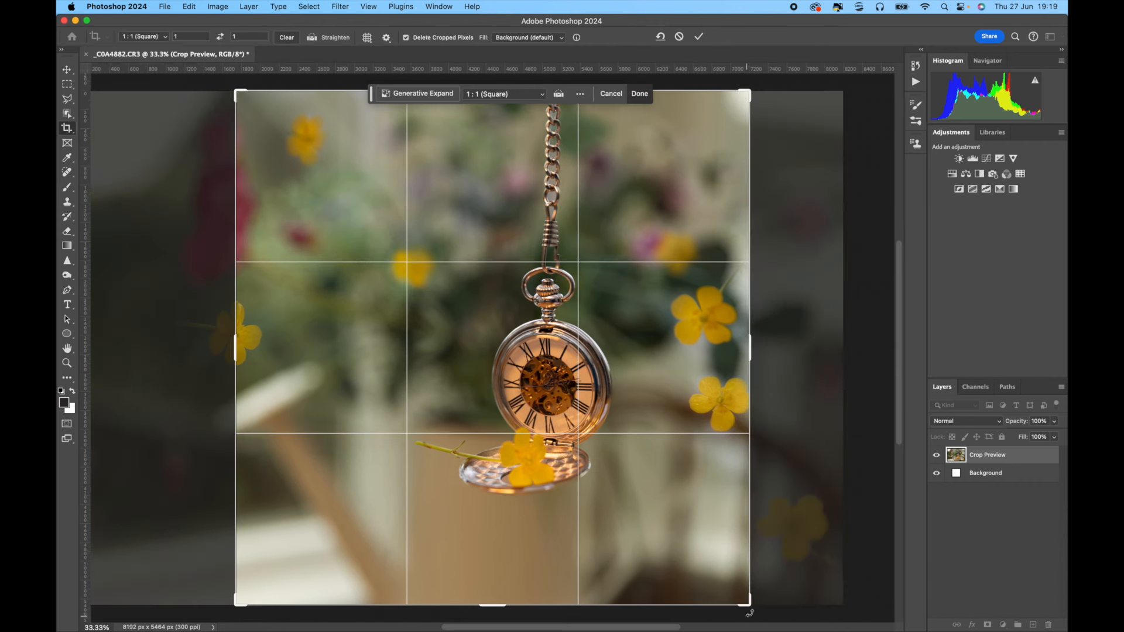
pyautogui.moveTo(747, 605)
pyautogui.mouseDown()
pyautogui.moveTo(725, 577)
pyautogui.moveTo(730, 567)
pyautogui.moveTo(732, 588)
pyautogui.mouseUp()
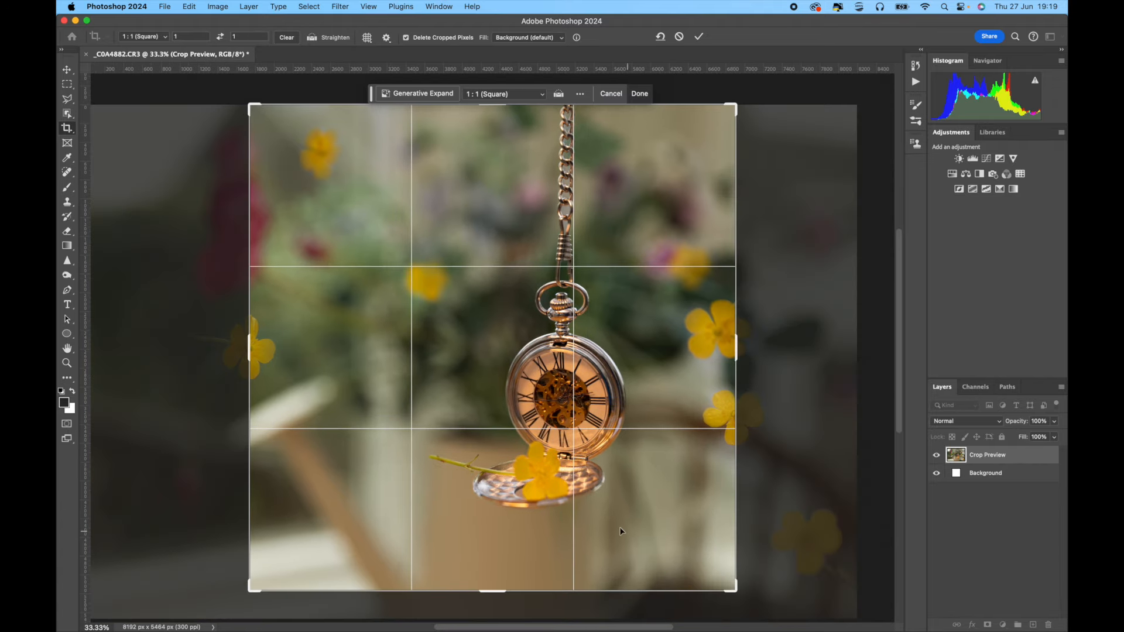
pyautogui.moveTo(596, 458); pyautogui.dragTo(595, 459)
pyautogui.press('Return')
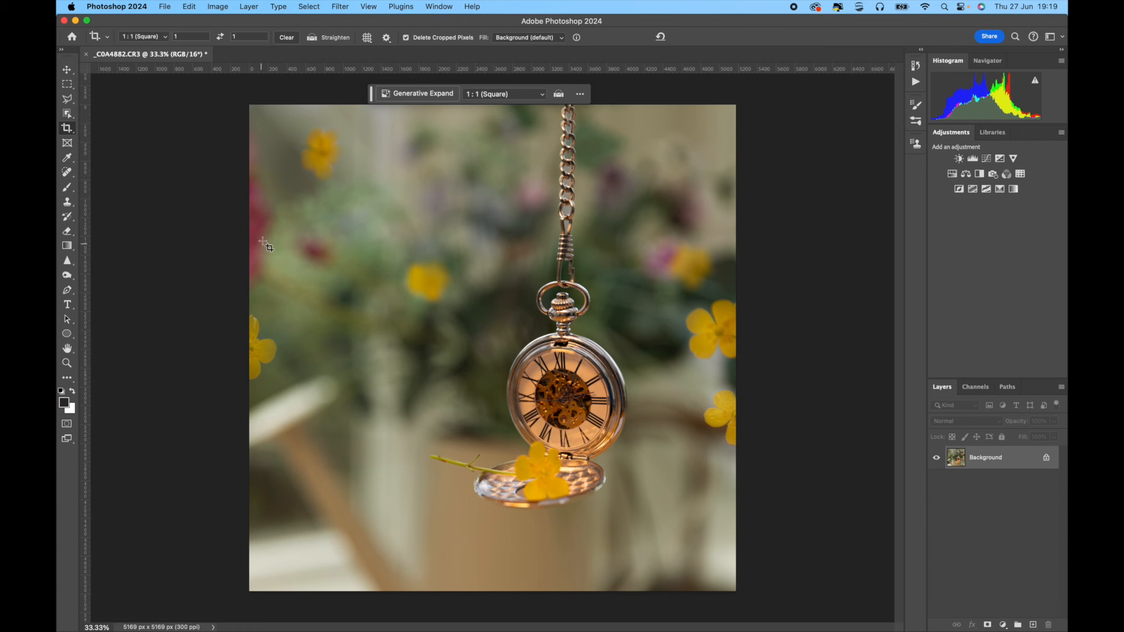
# Darken and warm the flattened image with the Camera Raw Filter.
pyautogui.click(68, 70)
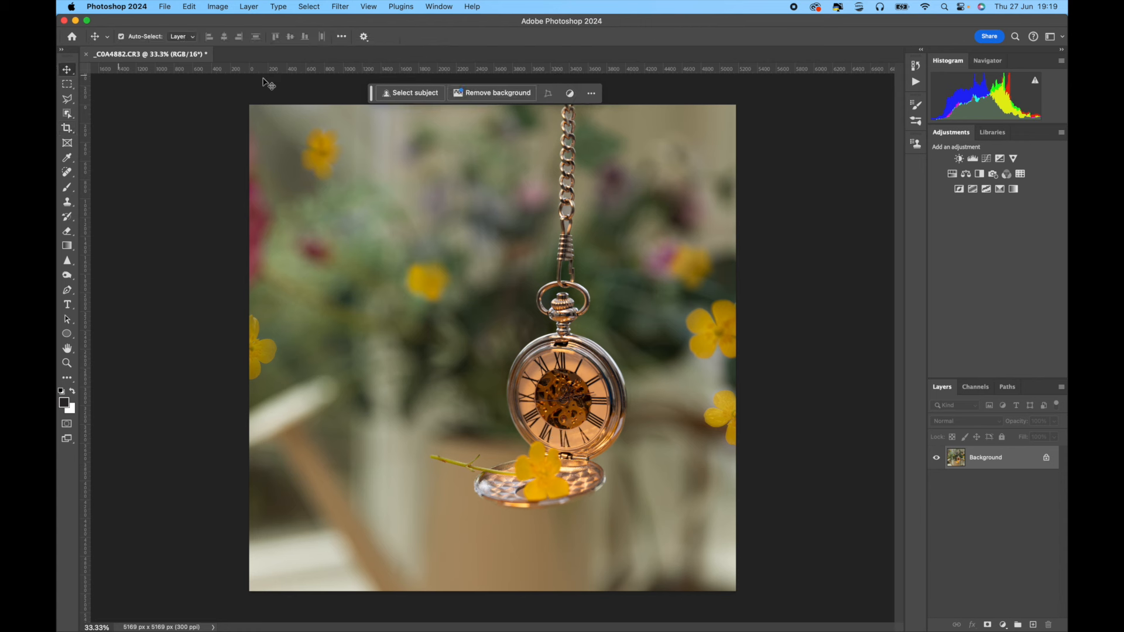
pyautogui.click(341, 7)
pyautogui.click(381, 92)
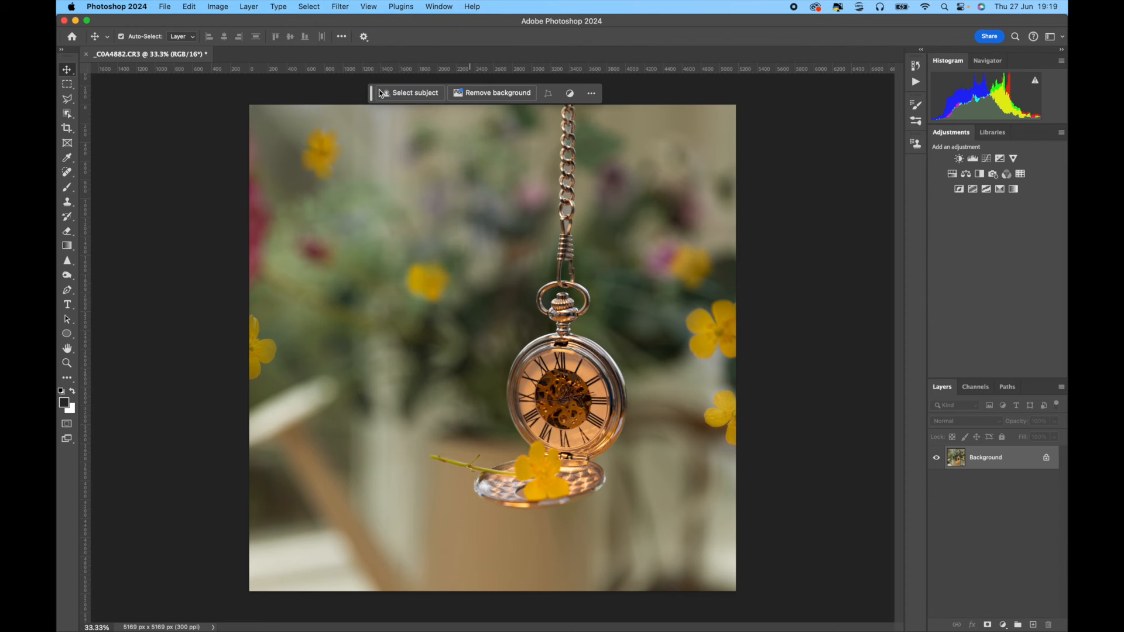
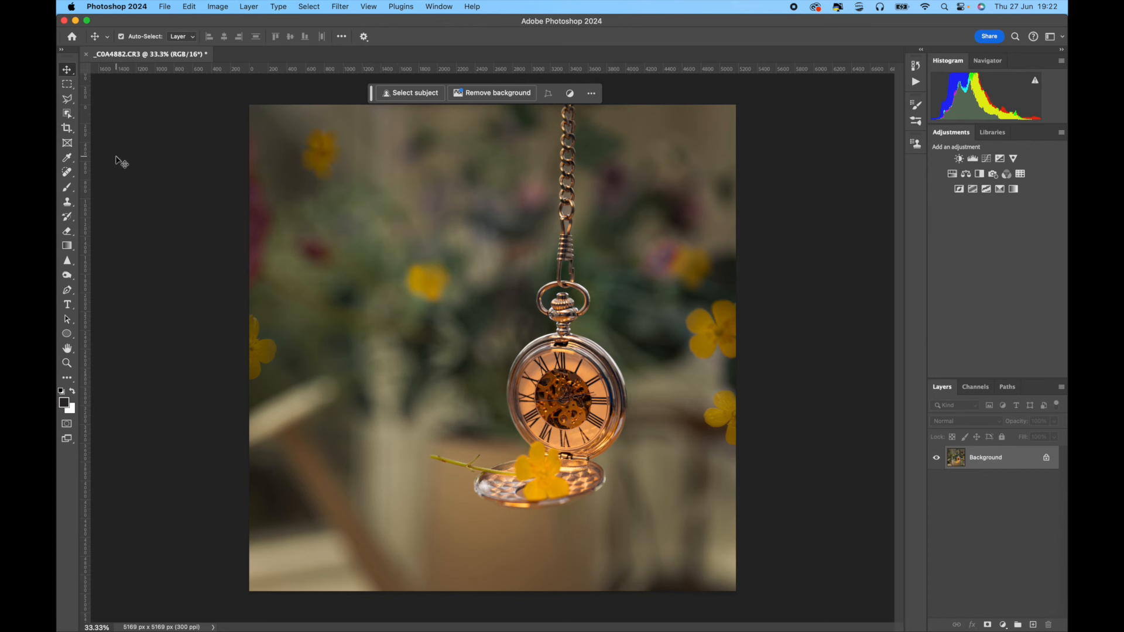
# Clear the crop ratio and trim the image's edges, mainly above and below, to about 5102 x 4442 px.
pyautogui.click(68, 129)
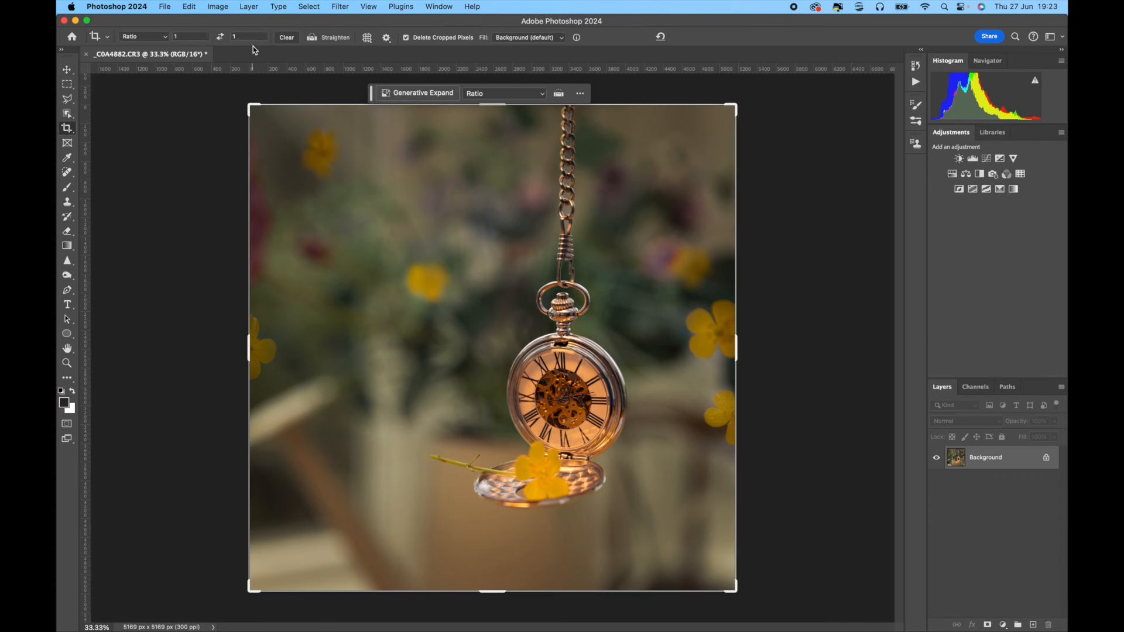
pyautogui.click(287, 39)
pyautogui.moveTo(492, 591); pyautogui.dragTo(491, 571)
pyautogui.moveTo(494, 138)
pyautogui.mouseDown()
pyautogui.moveTo(492, 117)
pyautogui.moveTo(492, 140)
pyautogui.mouseUp()
pyautogui.moveTo(250, 349); pyautogui.dragTo(252, 346)
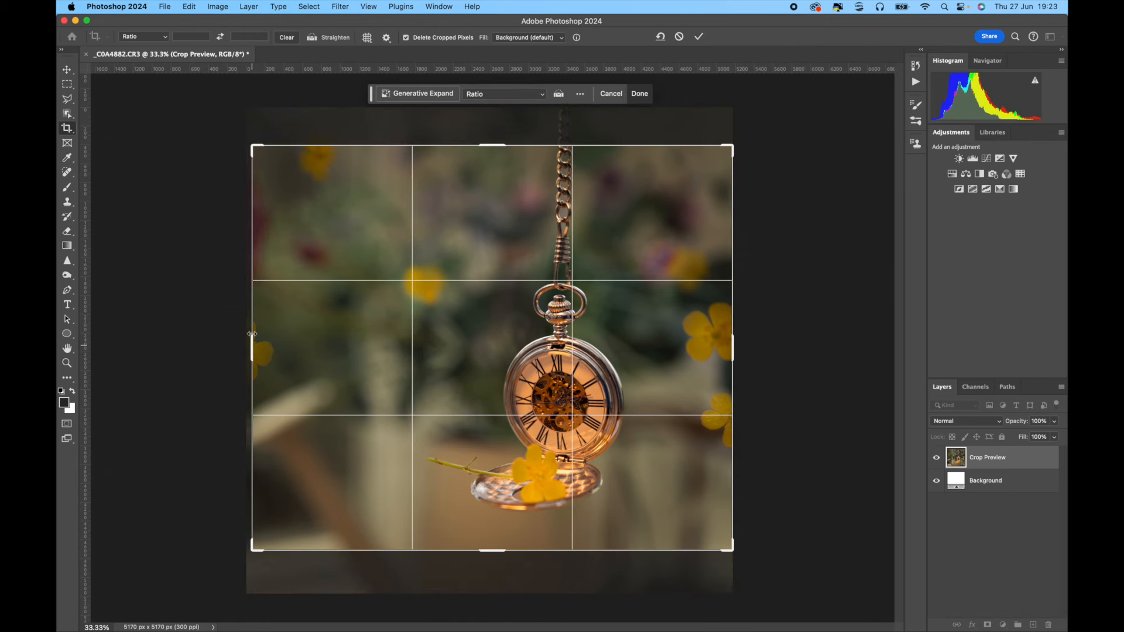
pyautogui.moveTo(493, 144); pyautogui.dragTo(495, 138)
pyautogui.press('Return')
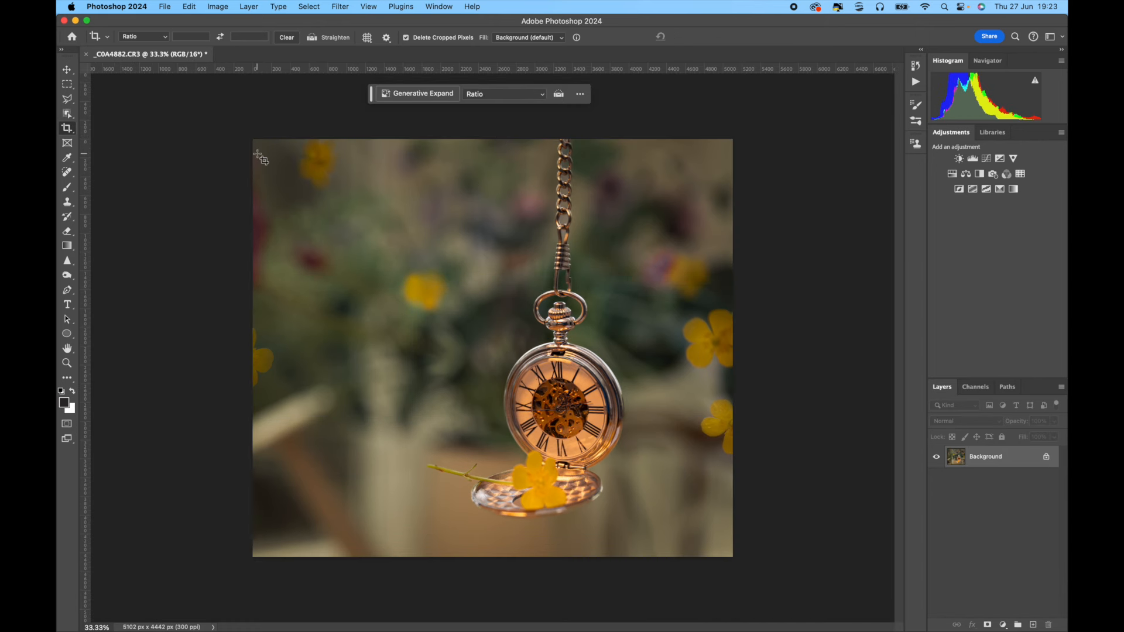
pyautogui.press('v')
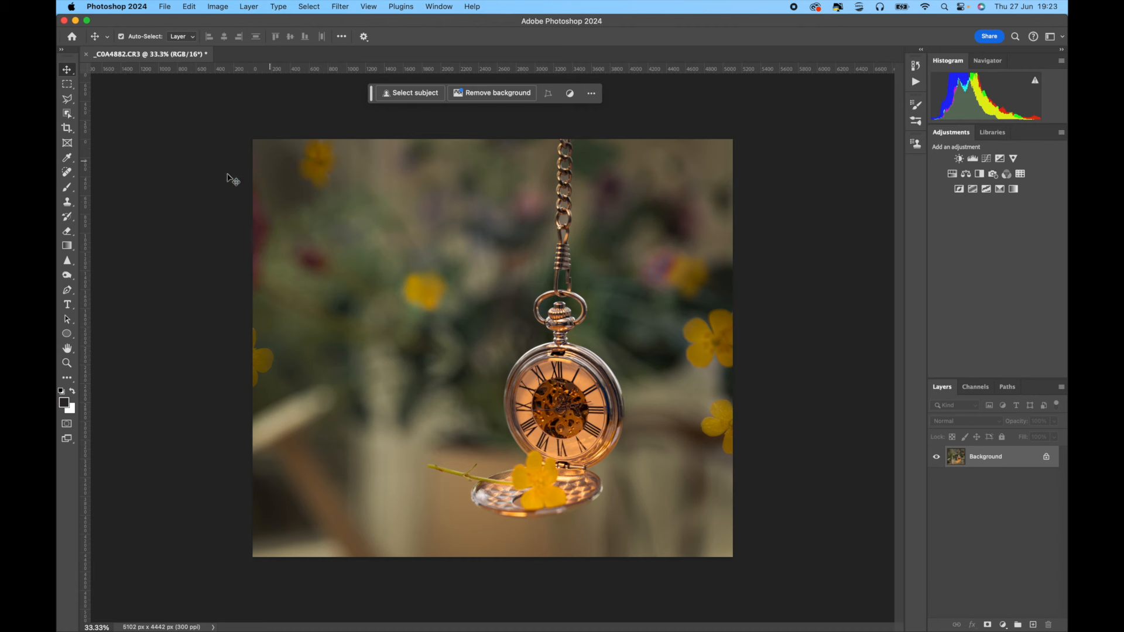
# Create a new empty layer in Normal mode at 100% opacity above the background.
pyautogui.click(249, 7)
pyautogui.moveTo(255, 22)
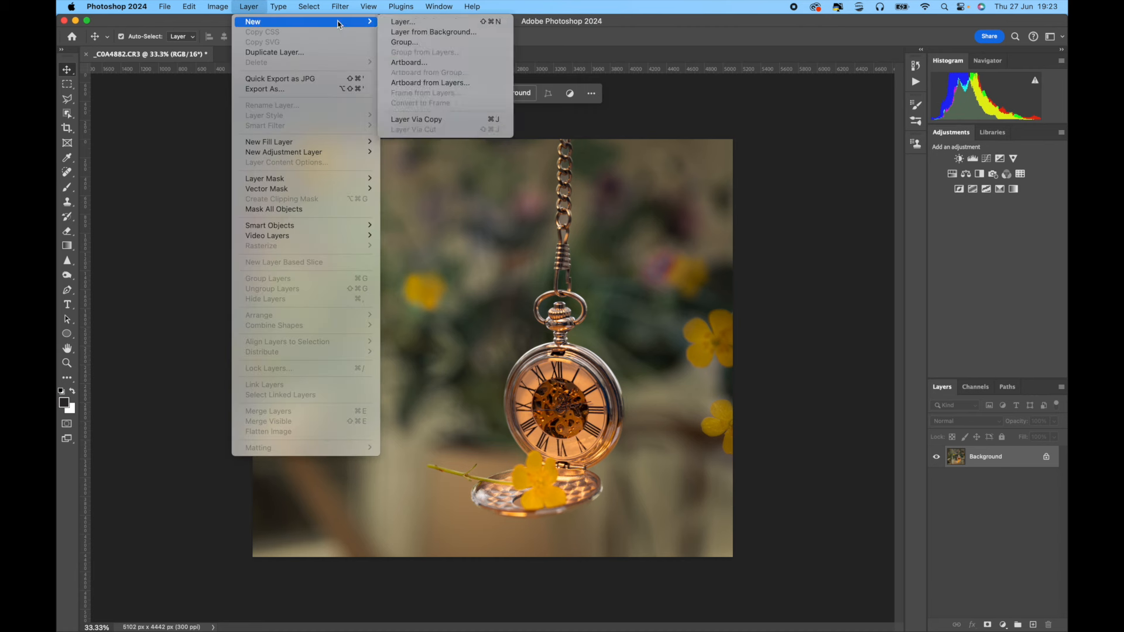
pyautogui.click(424, 25)
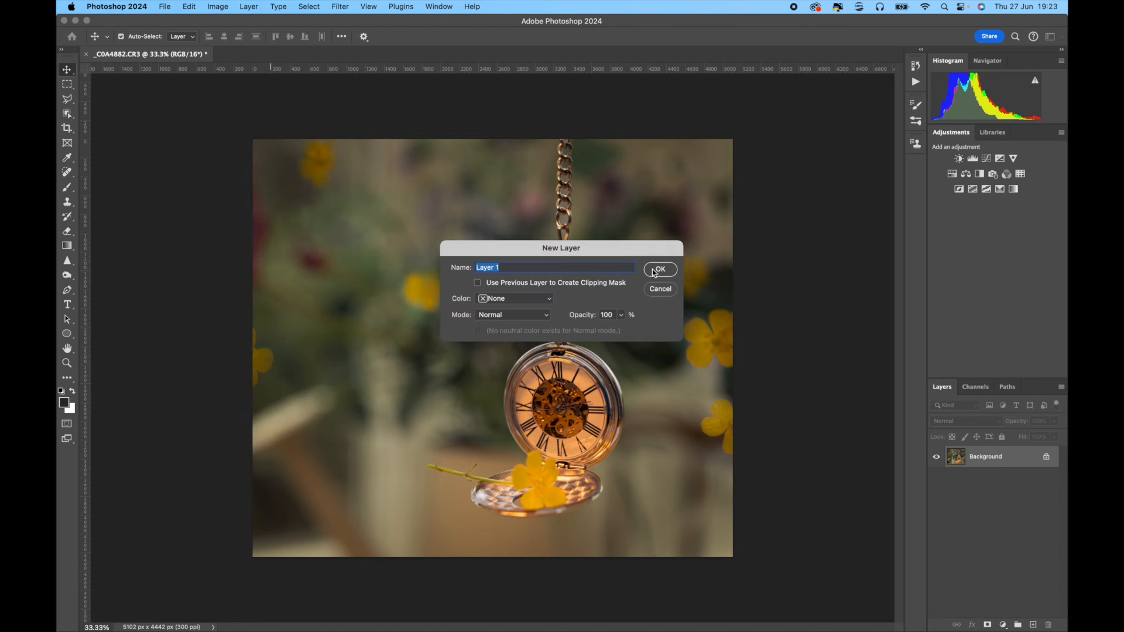
pyautogui.click(656, 269)
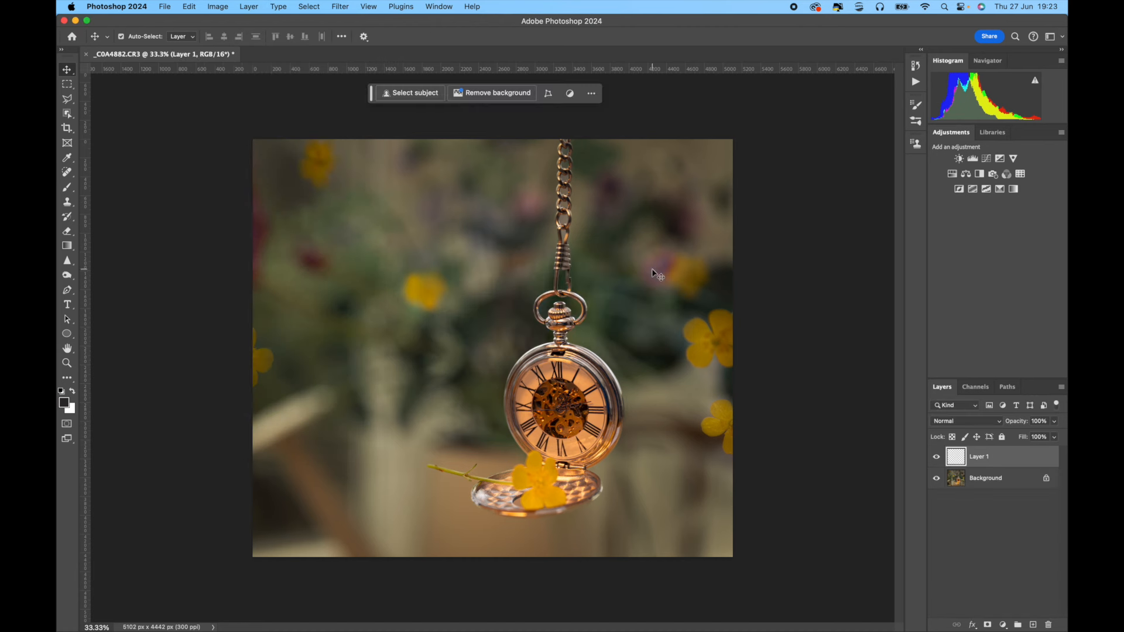
# Paint an orange glow over the image's upper-left area with a 4800 px soft brush, using a color sampled from the watch.
pyautogui.click(67, 187)
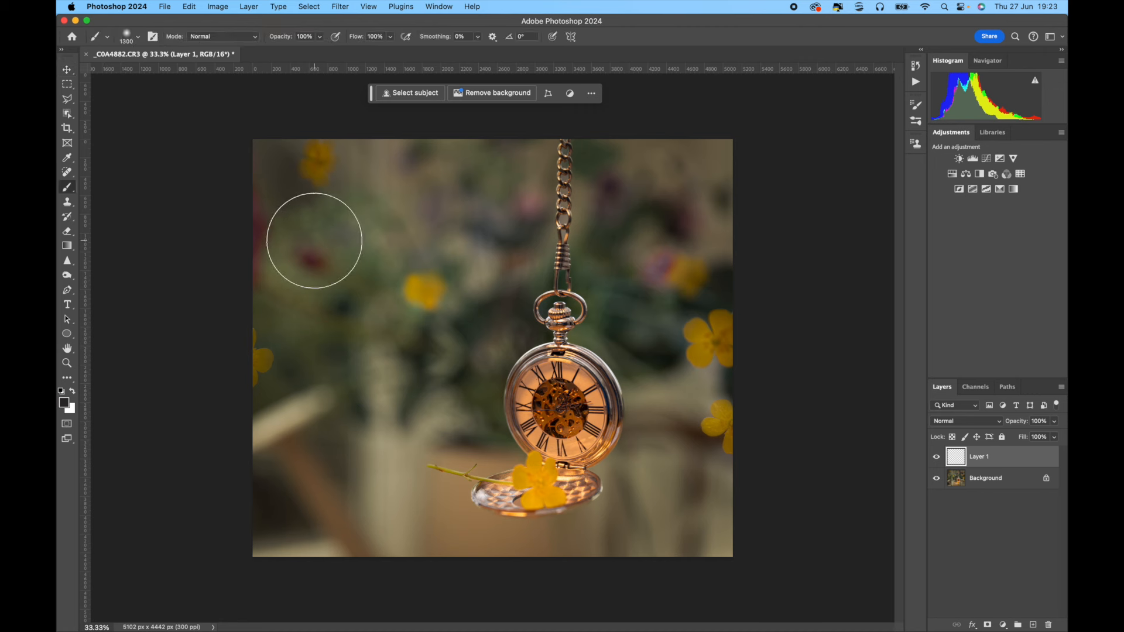
pyautogui.press(']')
pyautogui.press(']')
pyautogui.press(']')
pyautogui.press(']')
pyautogui.press(']')
pyautogui.press(']')
pyautogui.press(']')
pyautogui.press(']')
pyautogui.press(']')
pyautogui.press(']')
pyautogui.press(']')
pyautogui.press(']')
pyautogui.press(']')
pyautogui.press(']')
pyautogui.press(']')
pyautogui.press(']')
pyautogui.press(']')
pyautogui.press(']')
pyautogui.press(']')
pyautogui.press(']')
pyautogui.press(']')
pyautogui.press(']')
pyautogui.press(']')
pyautogui.press(']')
pyautogui.press(']')
pyautogui.press(']')
pyautogui.press(']')
pyautogui.press(']')
pyautogui.press(']')
pyautogui.press(']')
pyautogui.press(']')
pyautogui.press(']')
pyautogui.press(']')
pyautogui.press(']')
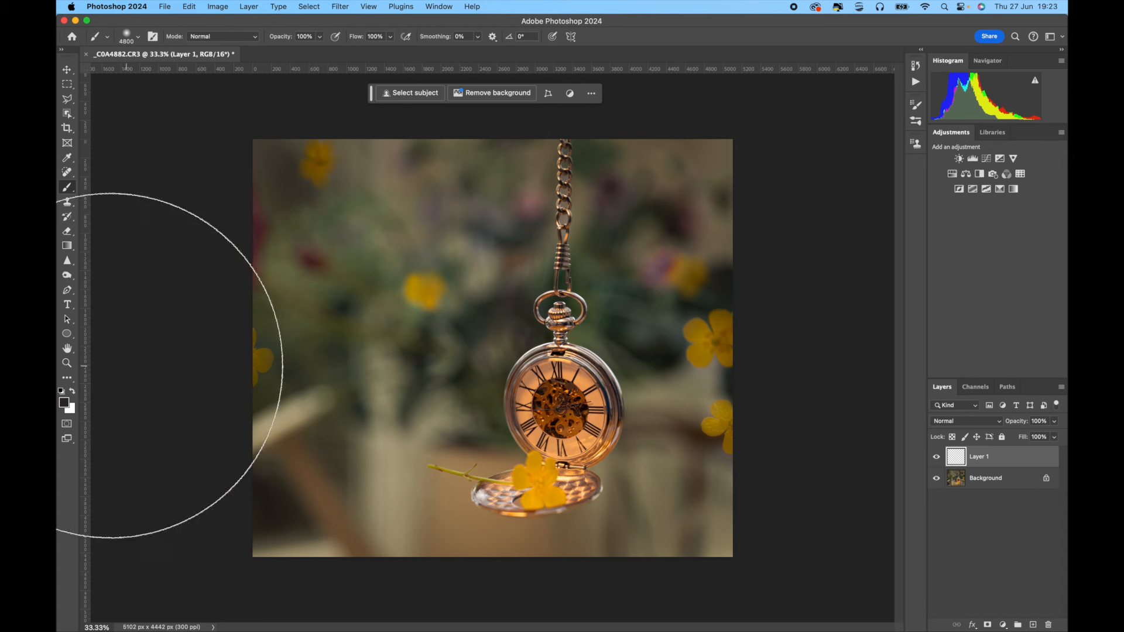
pyautogui.click(64, 403)
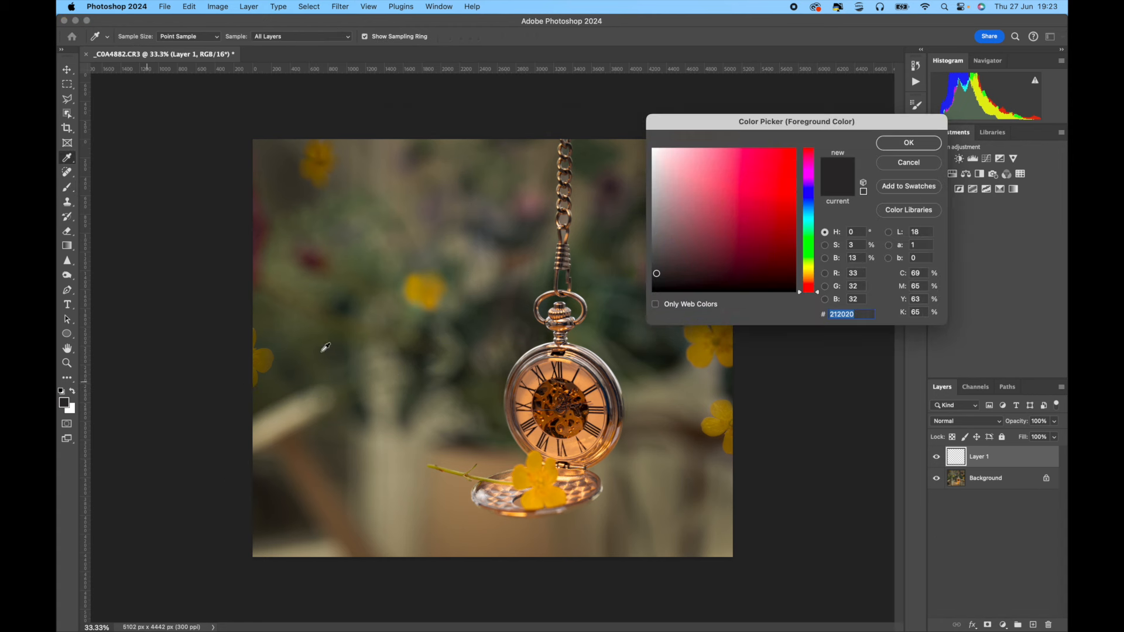
pyautogui.click(528, 395)
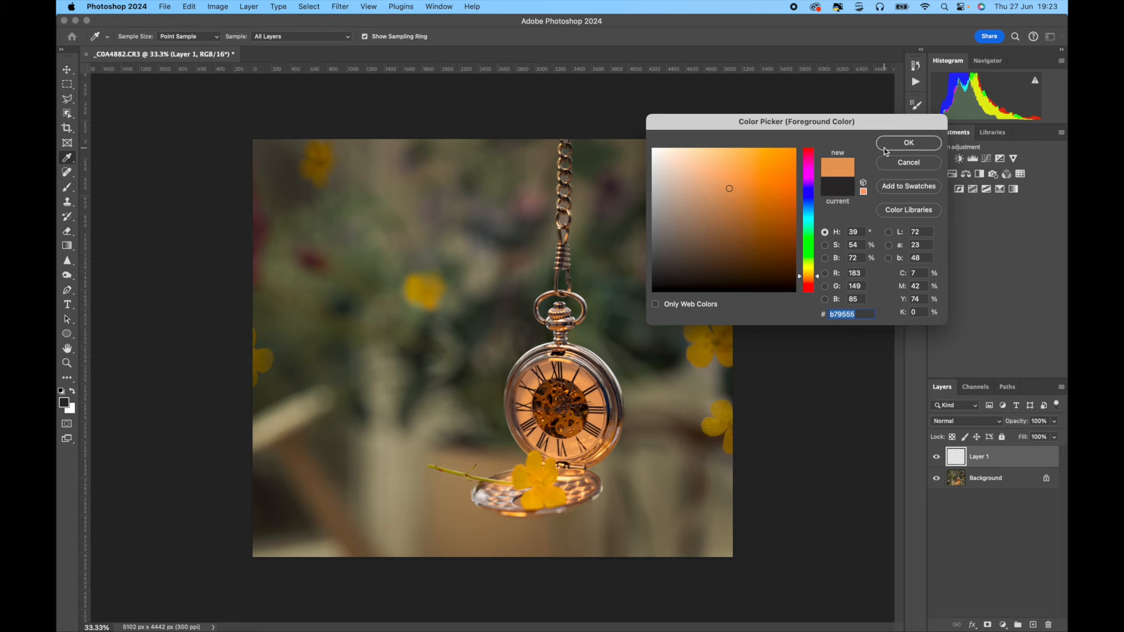
pyautogui.click(907, 144)
pyautogui.press('b')
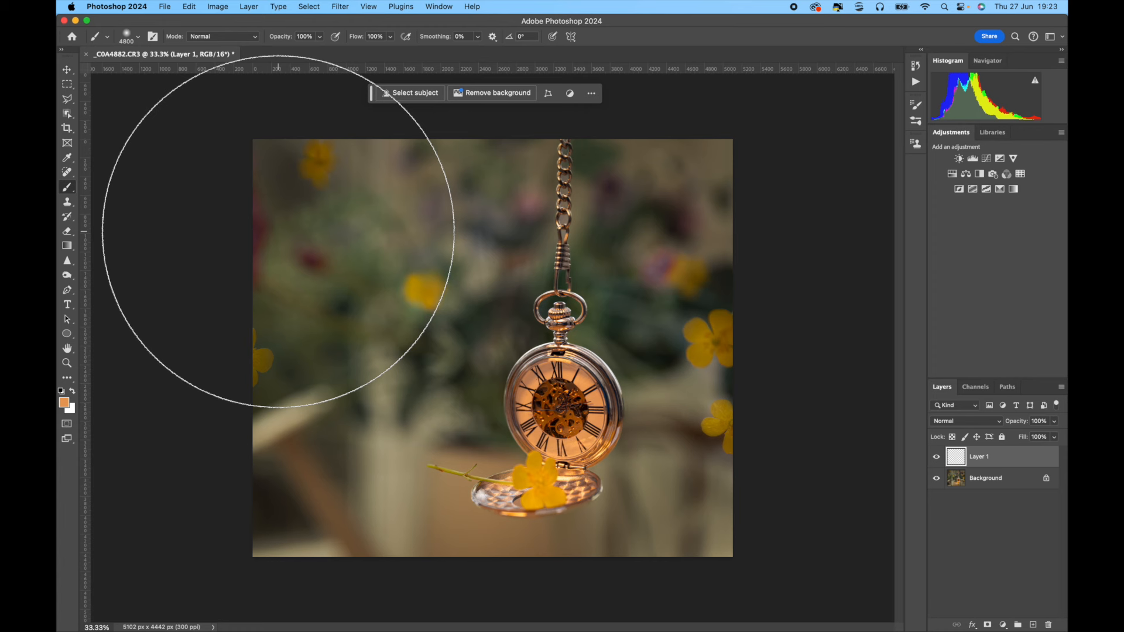
pyautogui.click(284, 201)
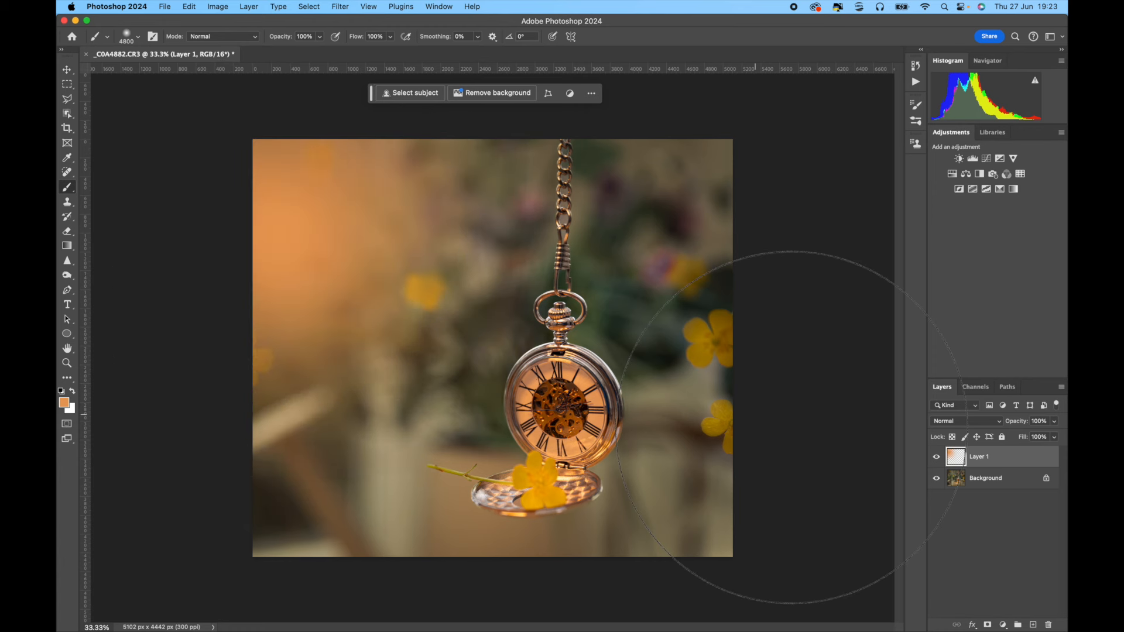
# Set the glow layer to Soft Light at 34% opacity and dab more orange at the image's lower-right corner.
pyautogui.click(1000, 423)
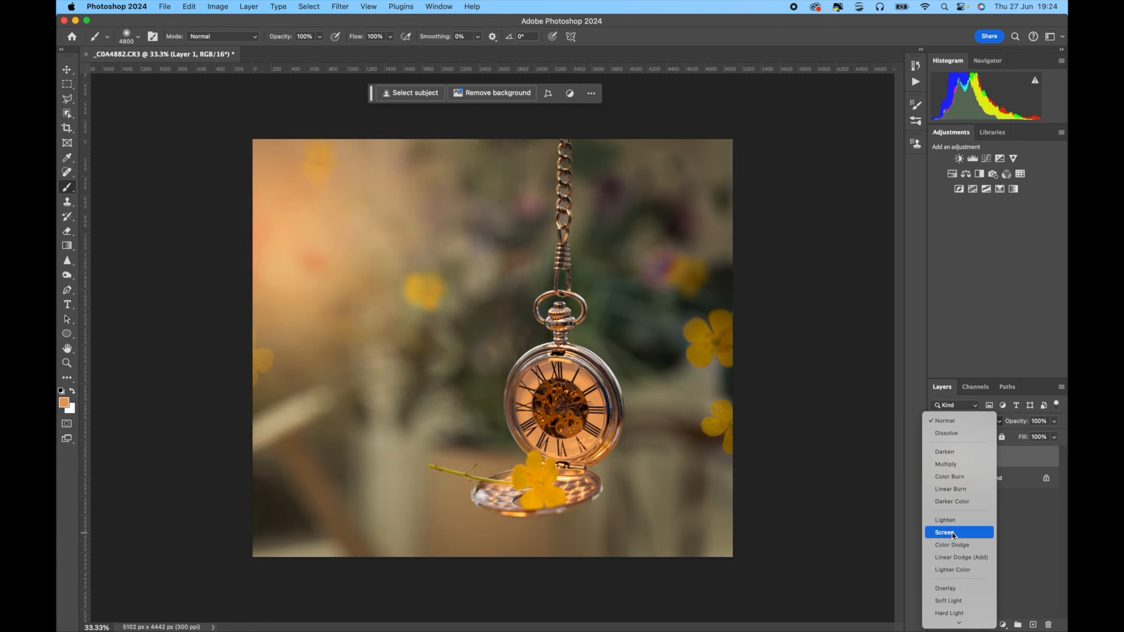
pyautogui.click(949, 601)
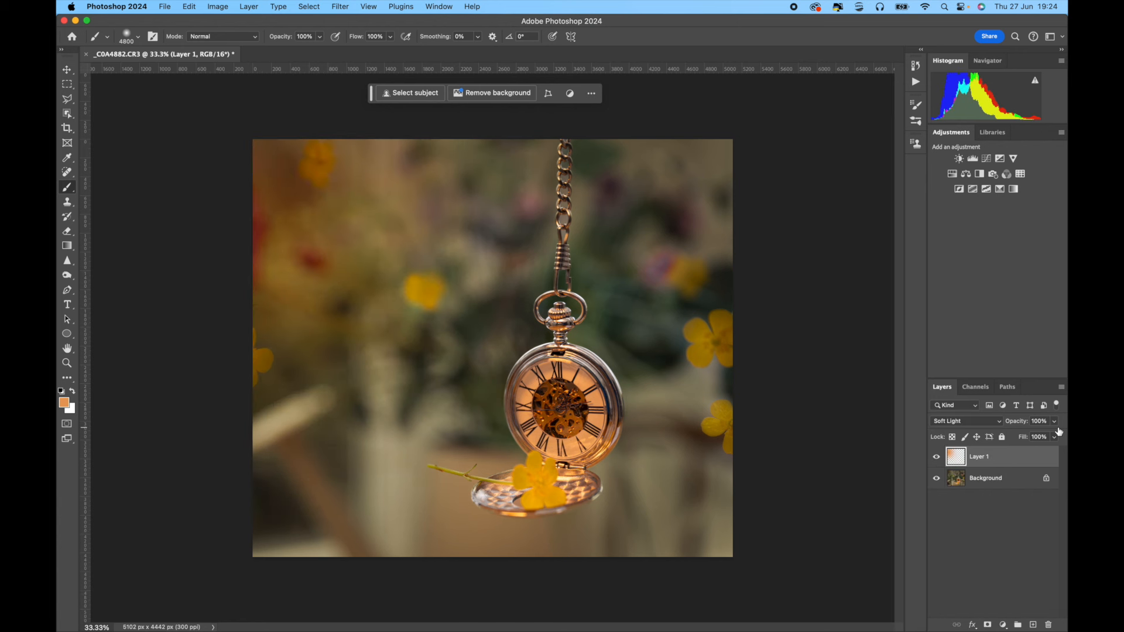
pyautogui.moveTo(1045, 439); pyautogui.dragTo(1028, 439)
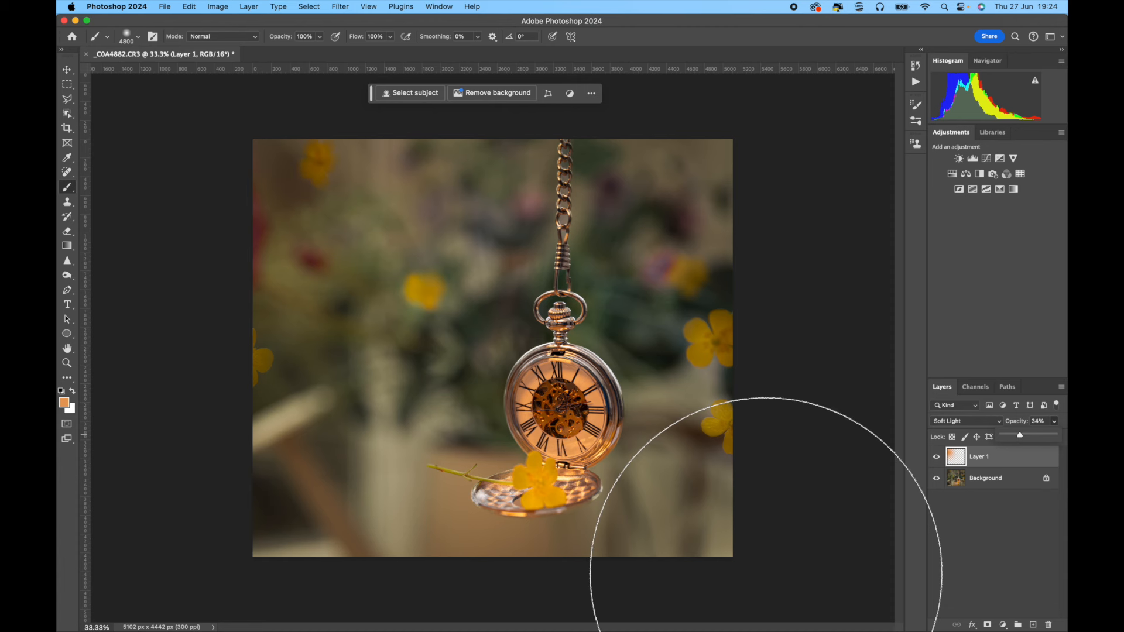
pyautogui.click(789, 563)
pyautogui.click(812, 566)
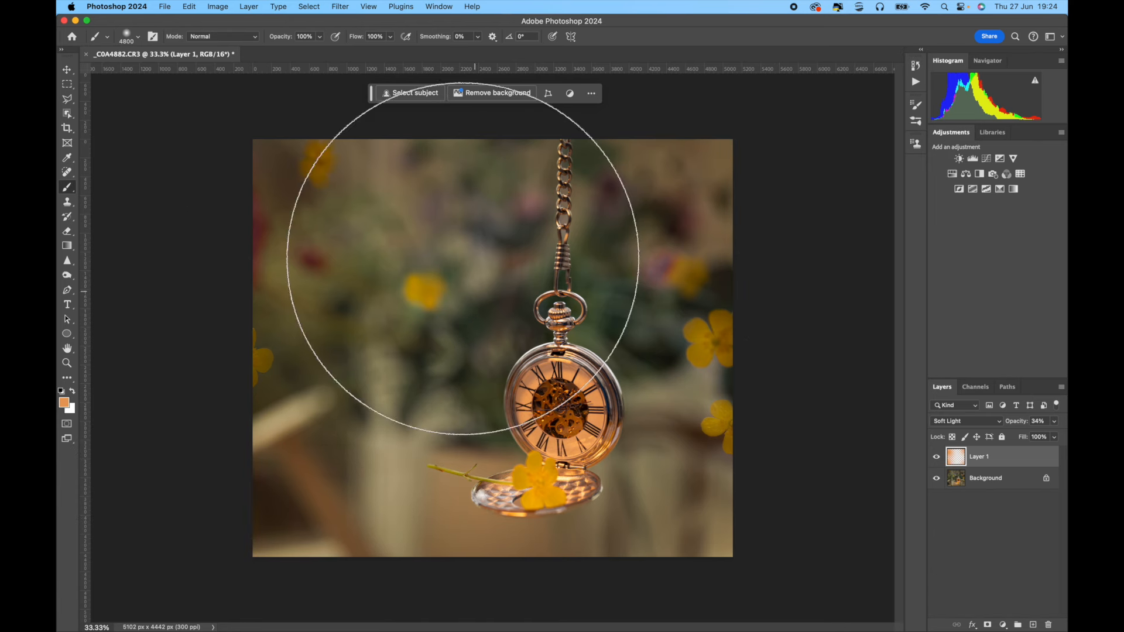
# Create another empty layer above the orange glow layer.
pyautogui.click(249, 8)
pyautogui.moveTo(253, 20)
pyautogui.click(410, 20)
pyautogui.click(674, 234)
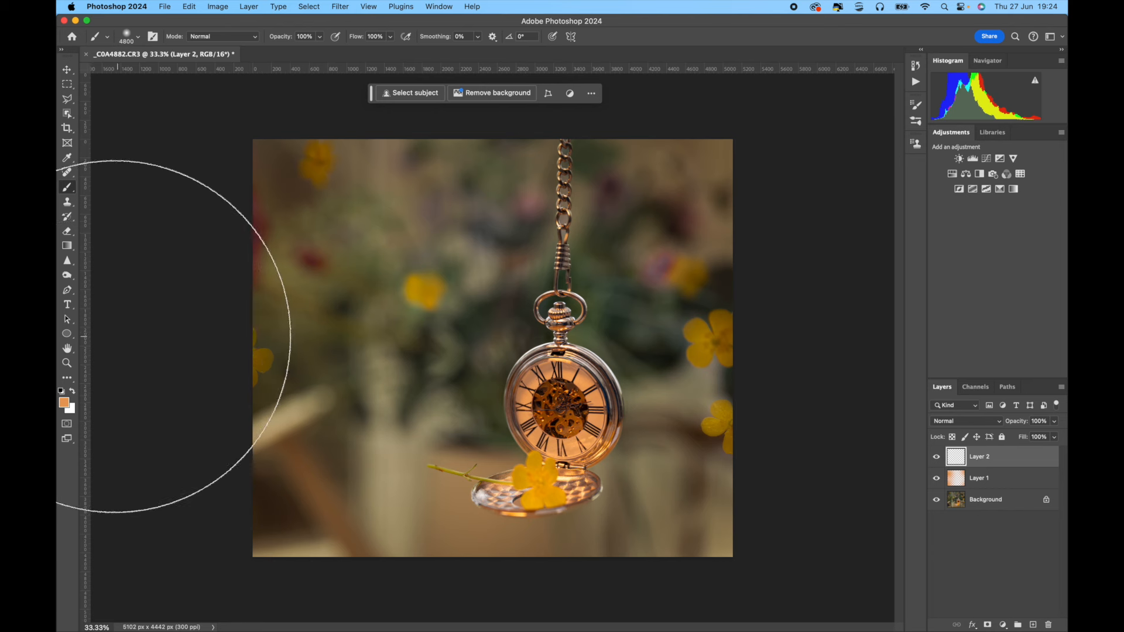
# Paint a lighter orange glow with the soft brush at the image's upper-left corner on the new layer, and set its opacity to 36%.
pyautogui.click(65, 402)
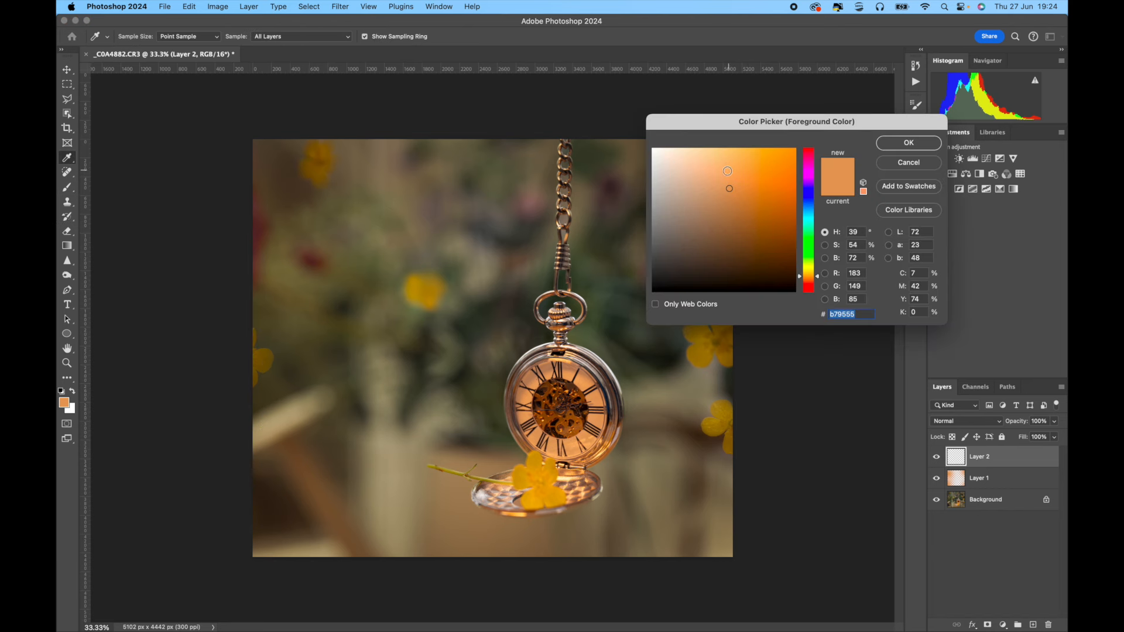
pyautogui.click(723, 173)
pyautogui.click(908, 143)
pyautogui.press('b')
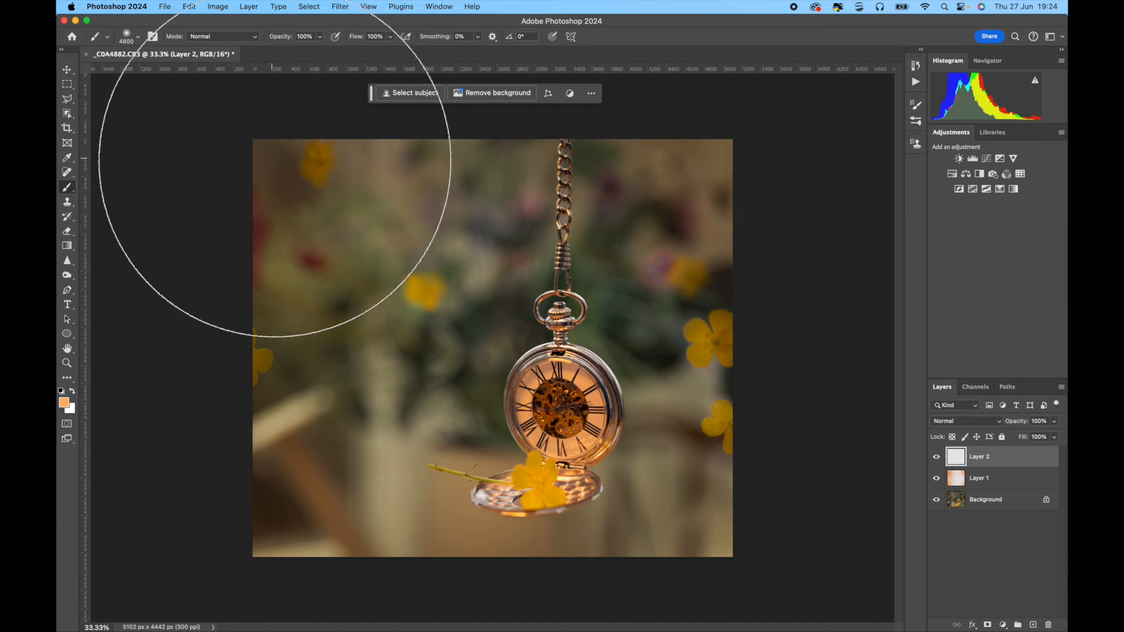
pyautogui.click(280, 166)
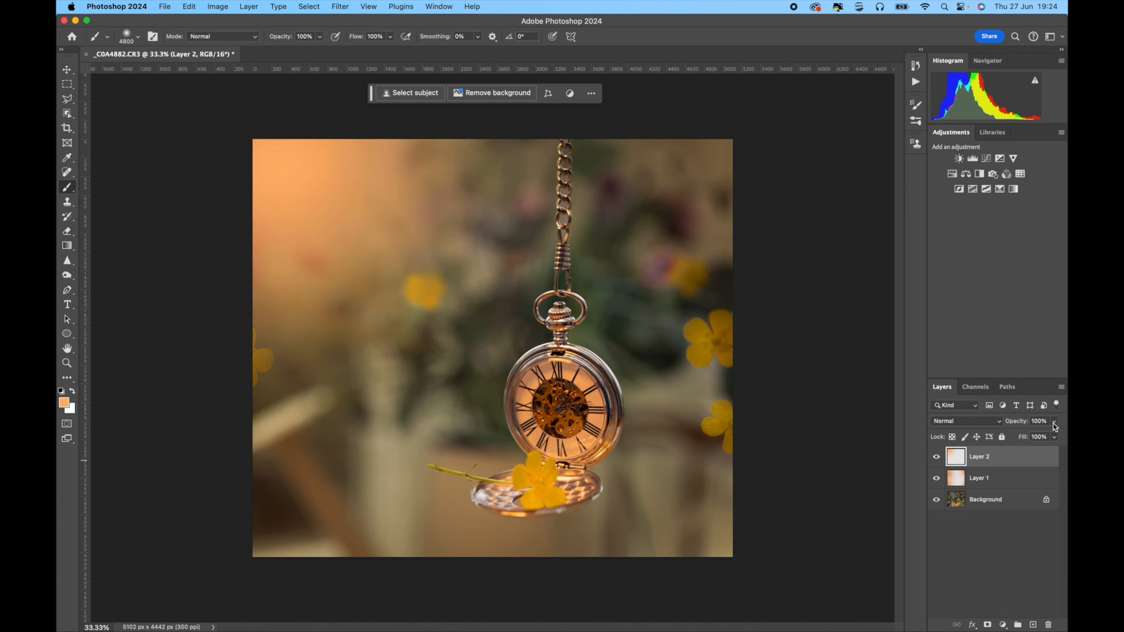
pyautogui.moveTo(1053, 433); pyautogui.dragTo(1021, 430)
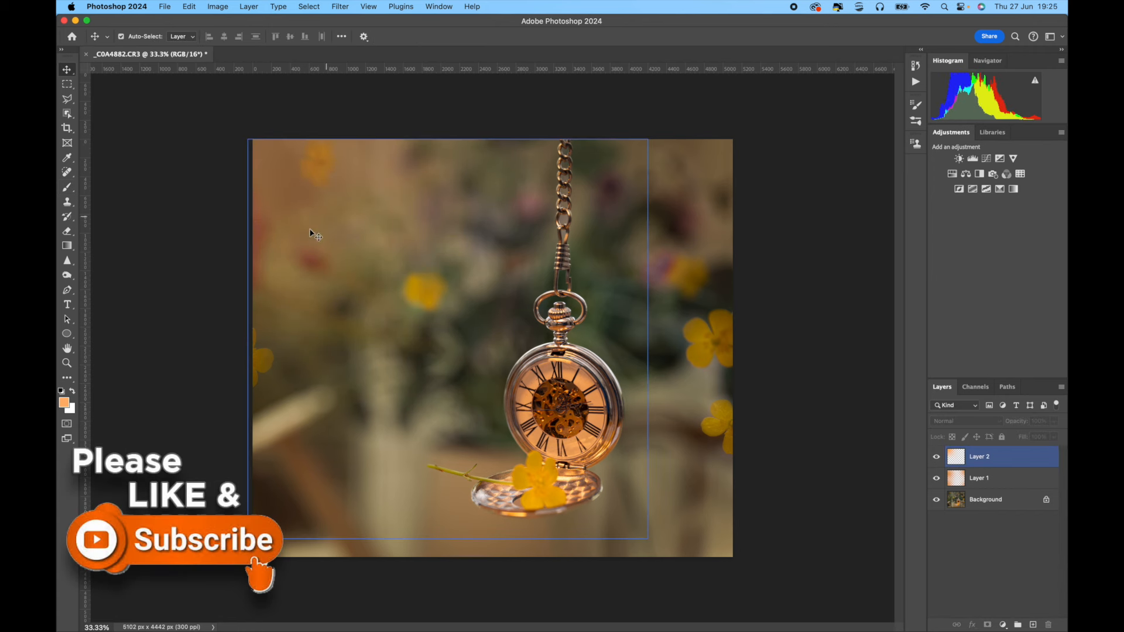
# Merge both orange glow layers into the background layer.
pyautogui.click(1003, 463)
pyautogui.keyDown('shift'); pyautogui.click(983, 477); pyautogui.keyUp('shift')
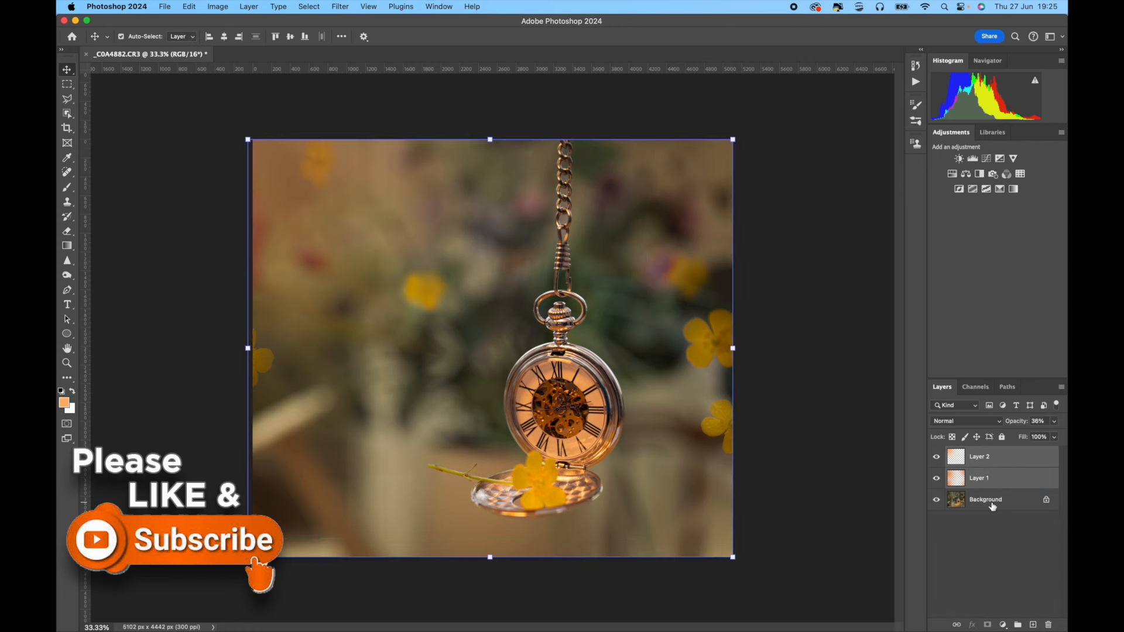
pyautogui.press('Delete')
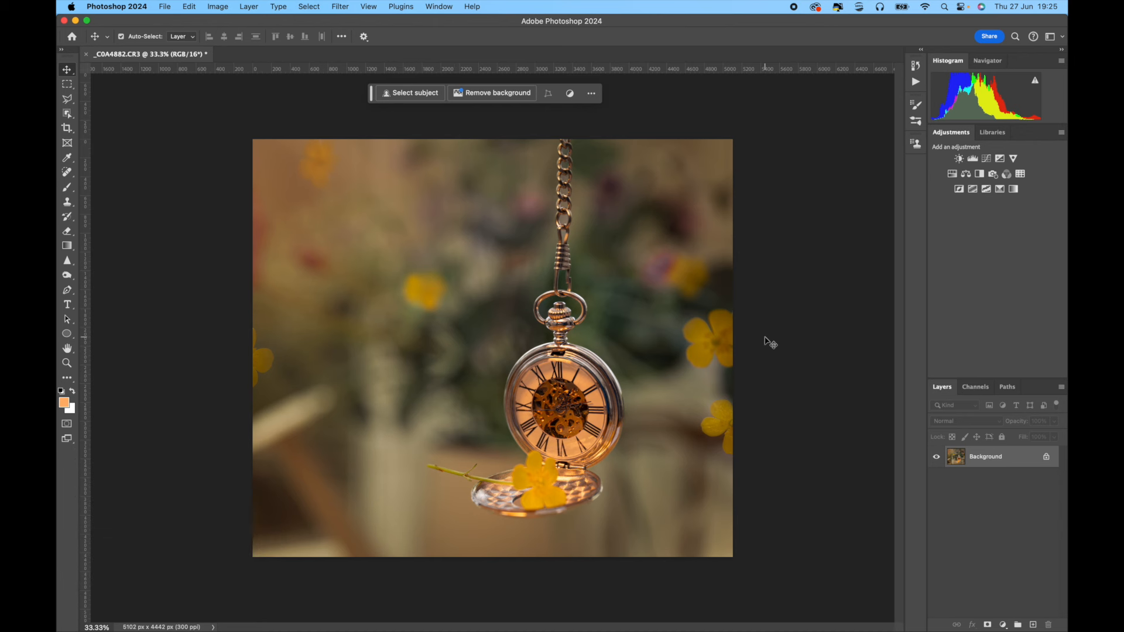
# Export the image as _C0A4882.jpg into the 27th June watch composite folder.
pyautogui.click(166, 8)
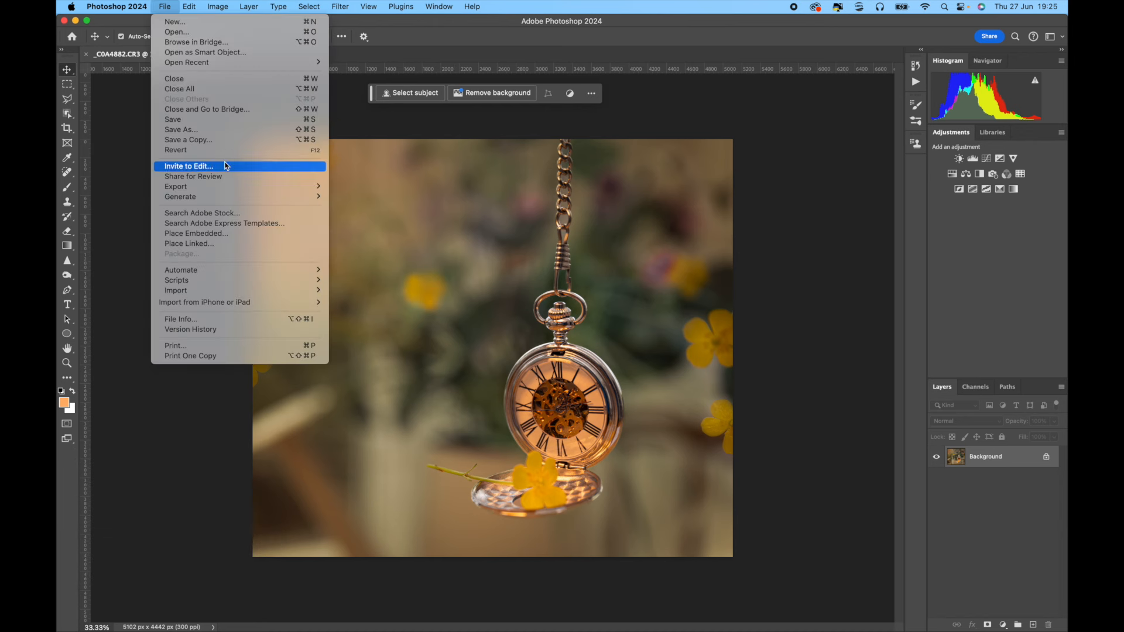
pyautogui.moveTo(222, 183)
pyautogui.click(361, 184)
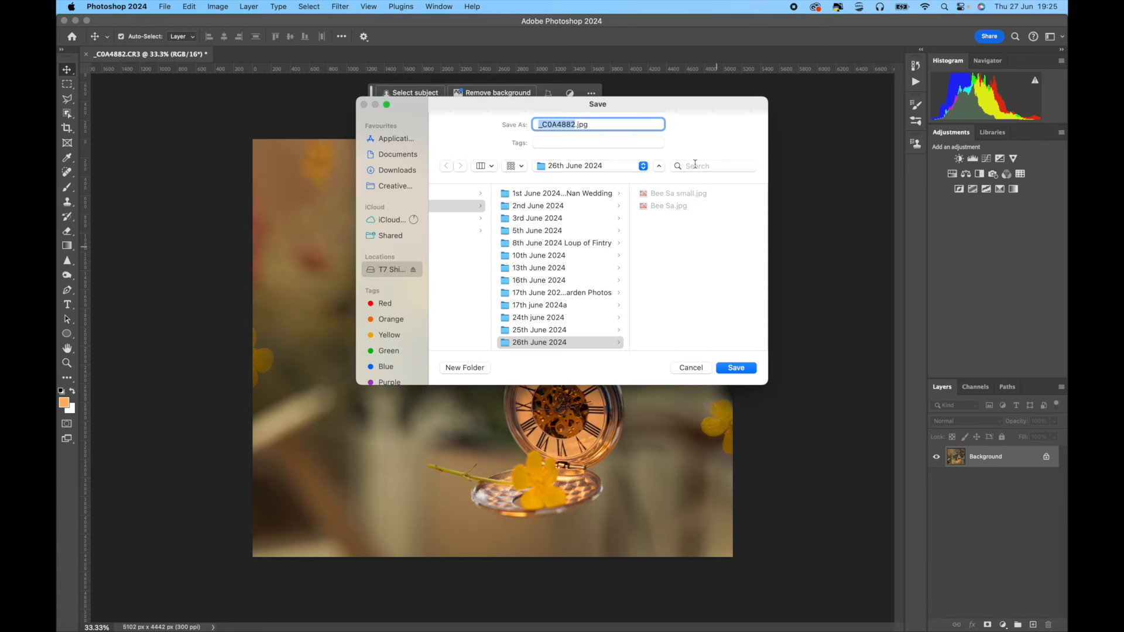
pyautogui.scroll(-2, 549, 304)
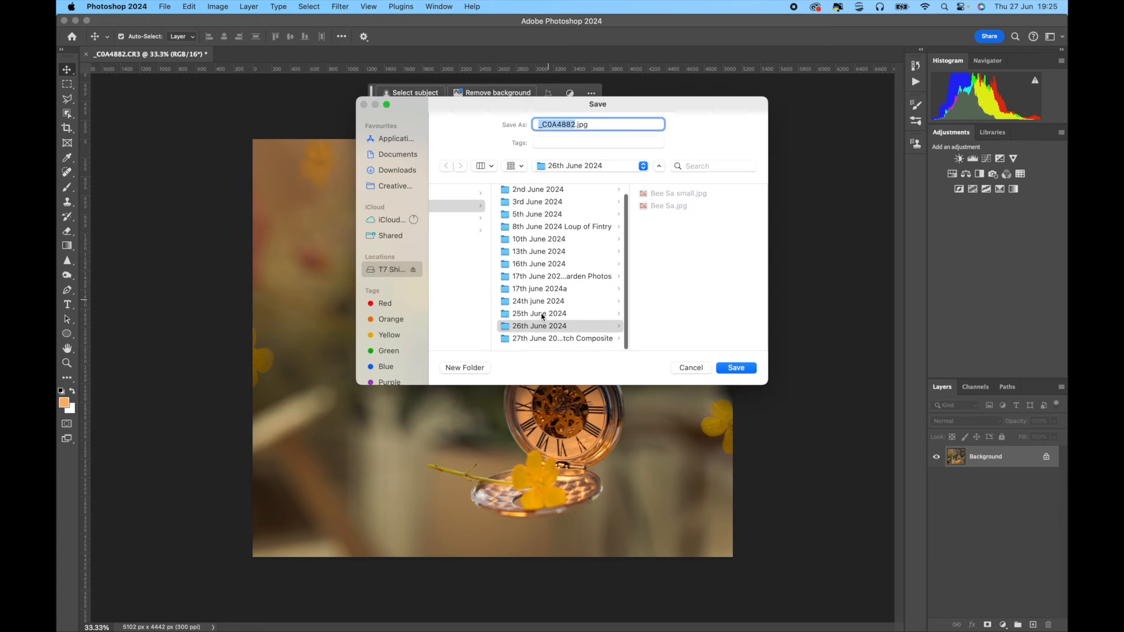
pyautogui.click(533, 340)
pyautogui.click(730, 368)
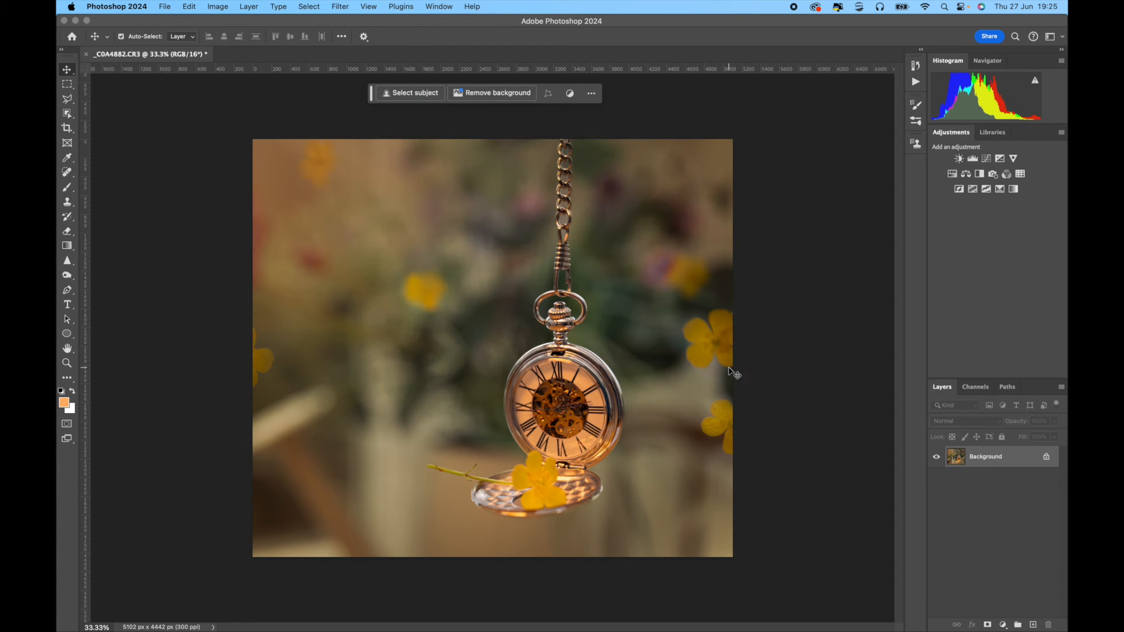
# Add a Curves adjustment layer with RGB points at about input 103, output 91 and input 153, output 151.
pyautogui.click(986, 159)
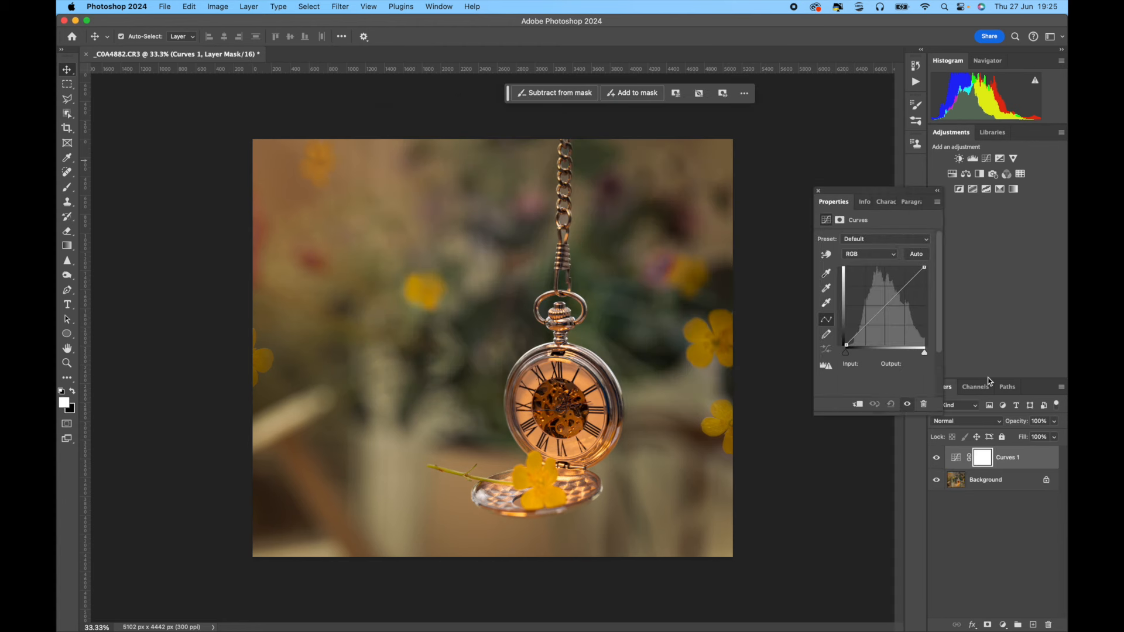
pyautogui.moveTo(846, 347)
pyautogui.mouseDown()
pyautogui.moveTo(846, 332)
pyautogui.moveTo(845, 347)
pyautogui.mouseUp()
pyautogui.click(878, 317)
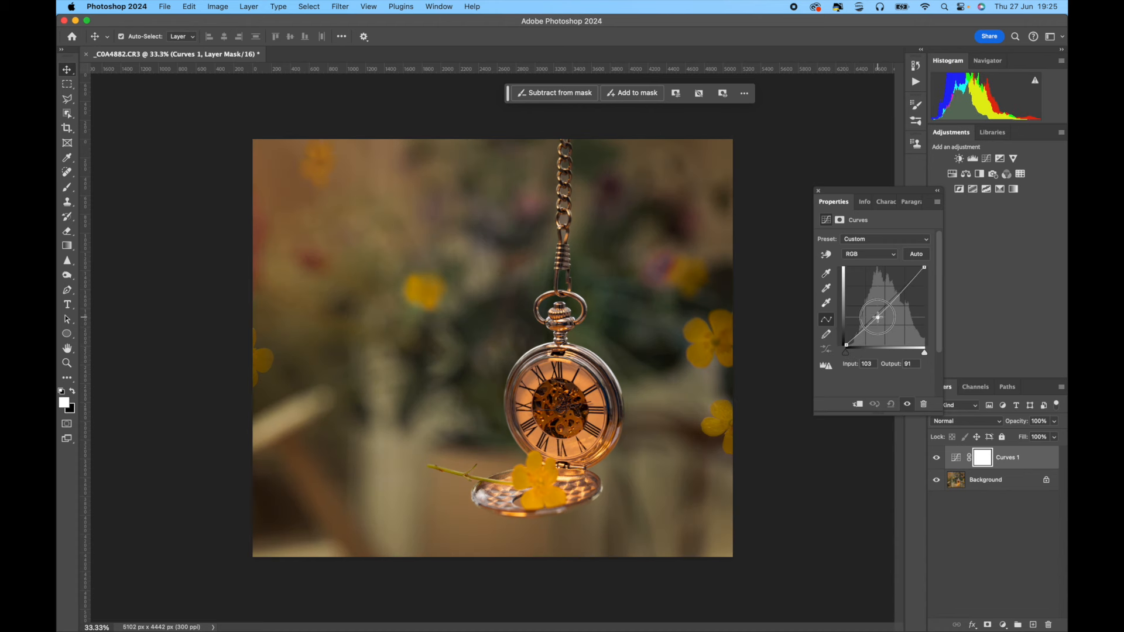
pyautogui.click(893, 300)
pyautogui.moveTo(893, 300); pyautogui.dragTo(895, 298)
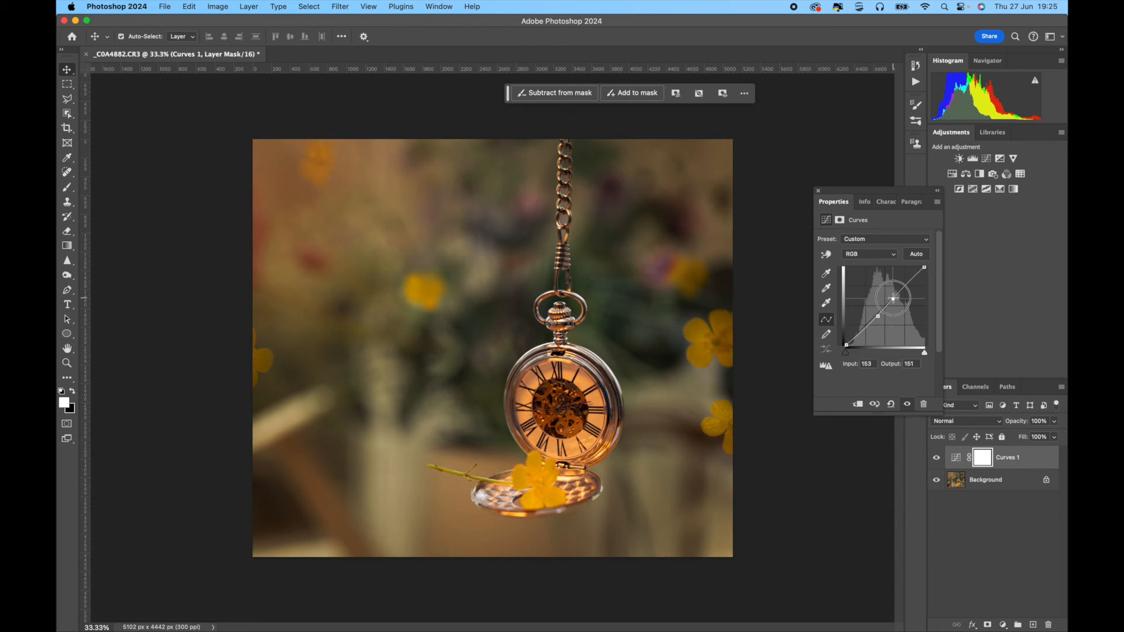
pyautogui.click(819, 193)
# Compare the image with and without the Curves adjustment by toggling the layer's visibility.
pyautogui.click(936, 459)
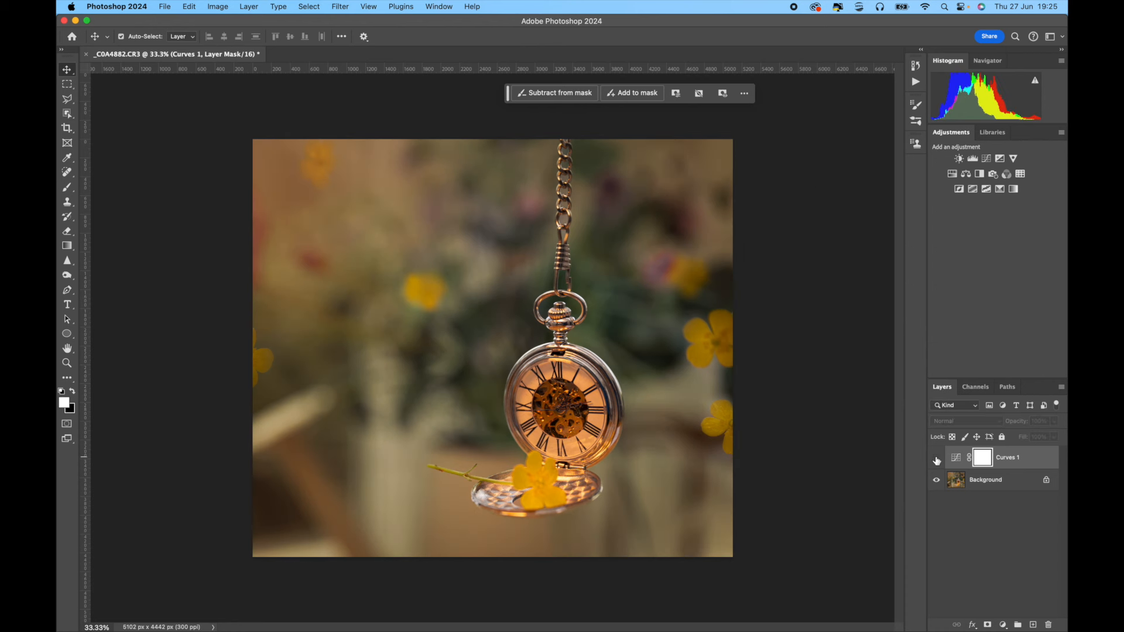
pyautogui.click(936, 459)
pyautogui.click(937, 459)
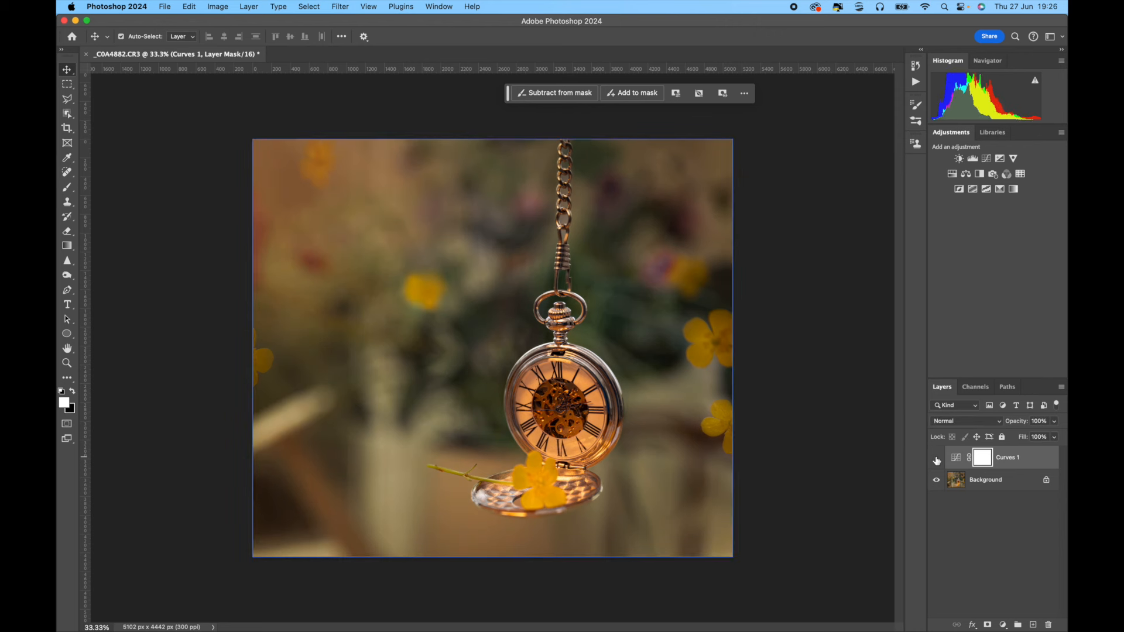
pyautogui.click(936, 459)
pyautogui.click(936, 459)
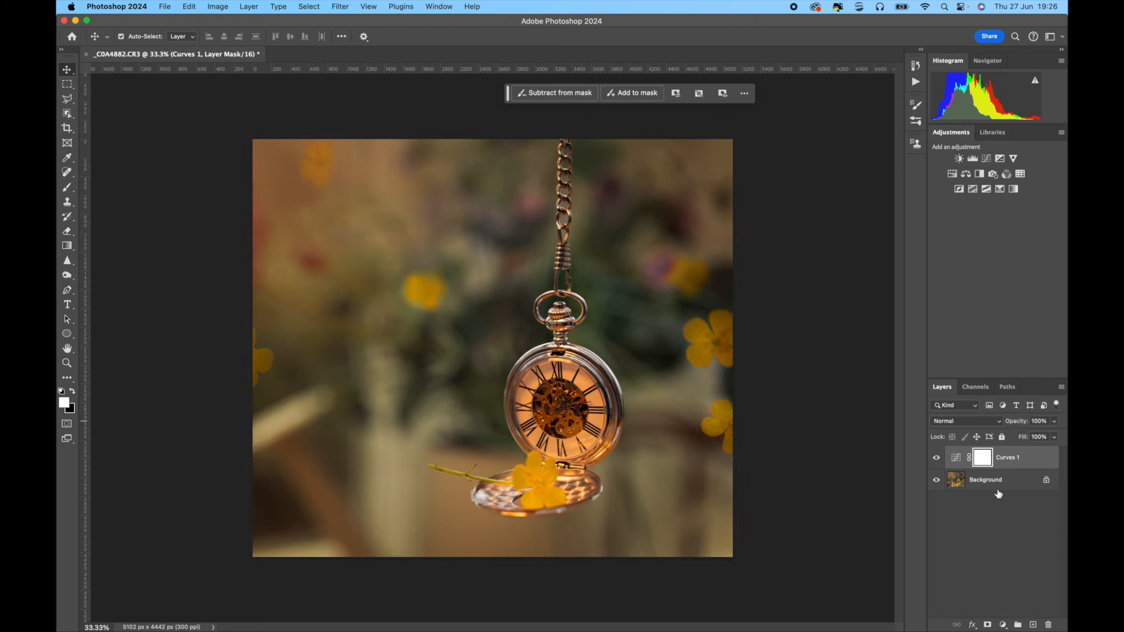
pyautogui.click(936, 460)
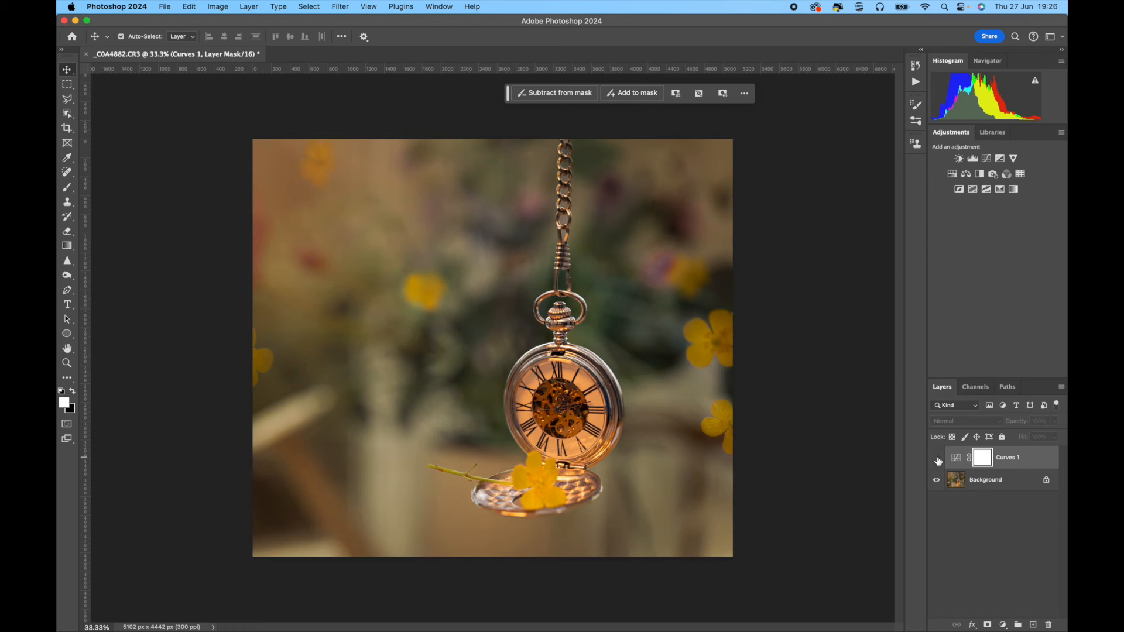
pyautogui.click(937, 460)
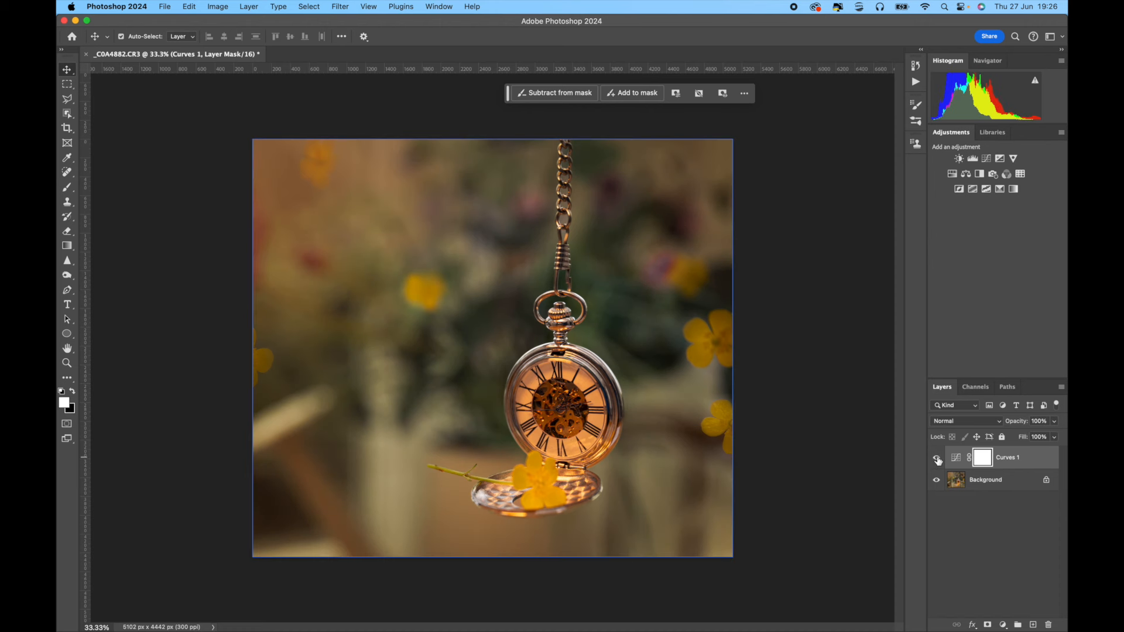
pyautogui.click(937, 460)
pyautogui.click(937, 461)
# Flatten the Curves adjustment into the background and start exporting the image again.
pyautogui.press('Delete')
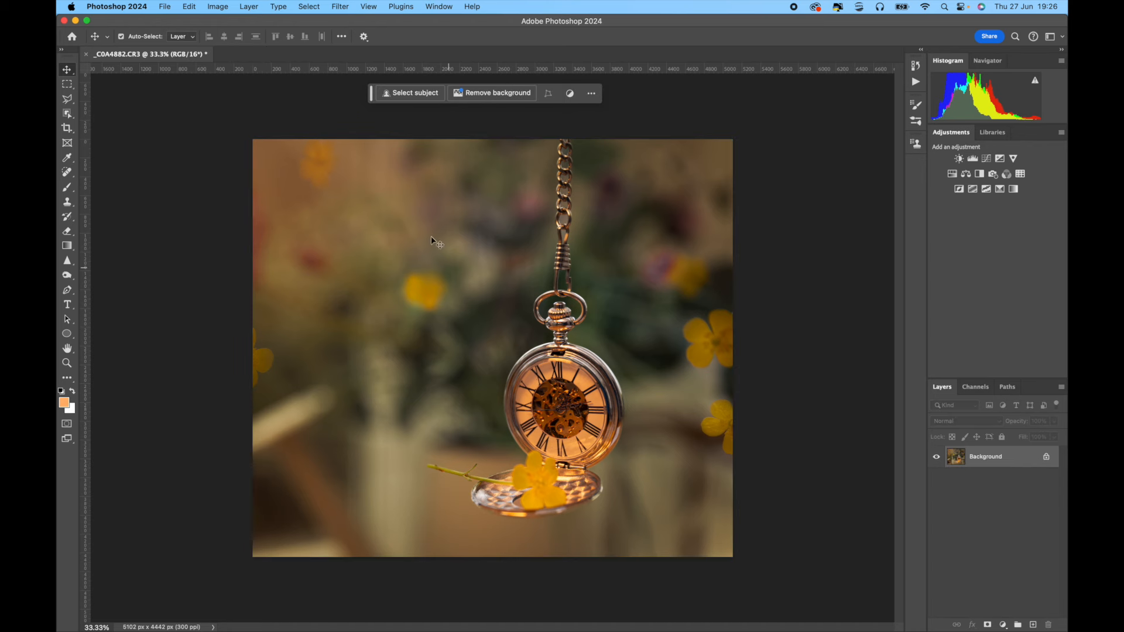
pyautogui.click(164, 8)
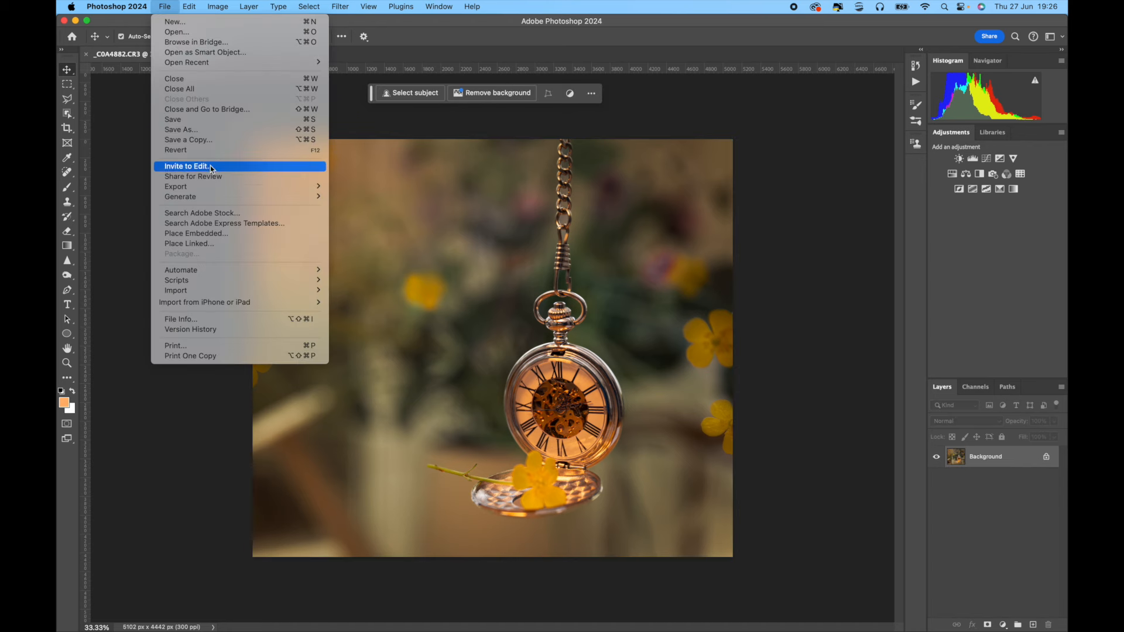
pyautogui.moveTo(207, 186)
pyautogui.click(372, 183)
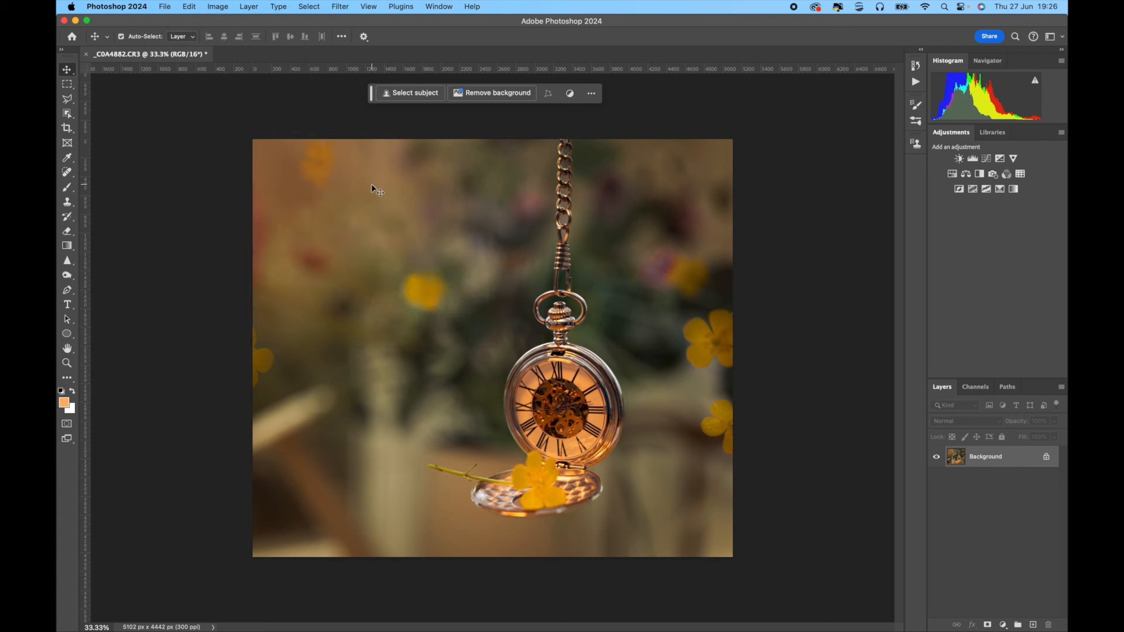